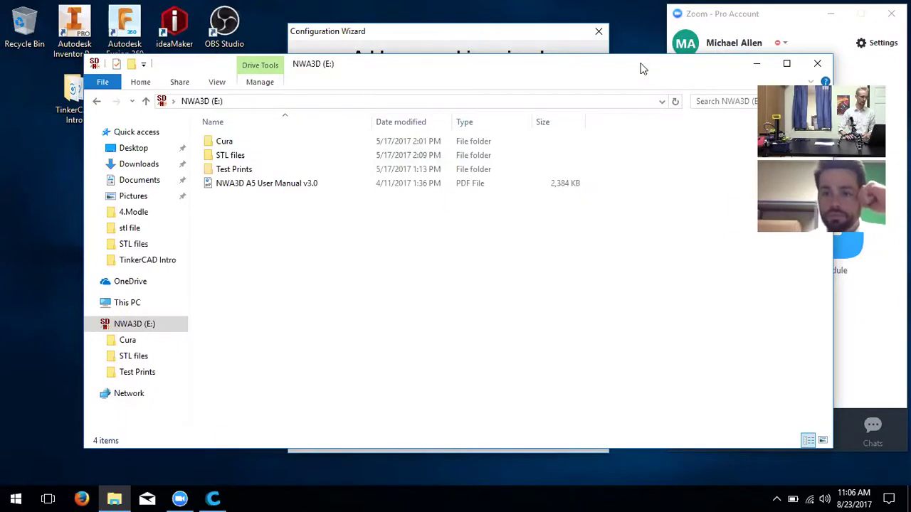
# Step: Open the Cura folder on the NWA3D (E:) drive and examine its installer and profile files
pyautogui.moveTo(636, 67); pyautogui.dragTo(626, 83)
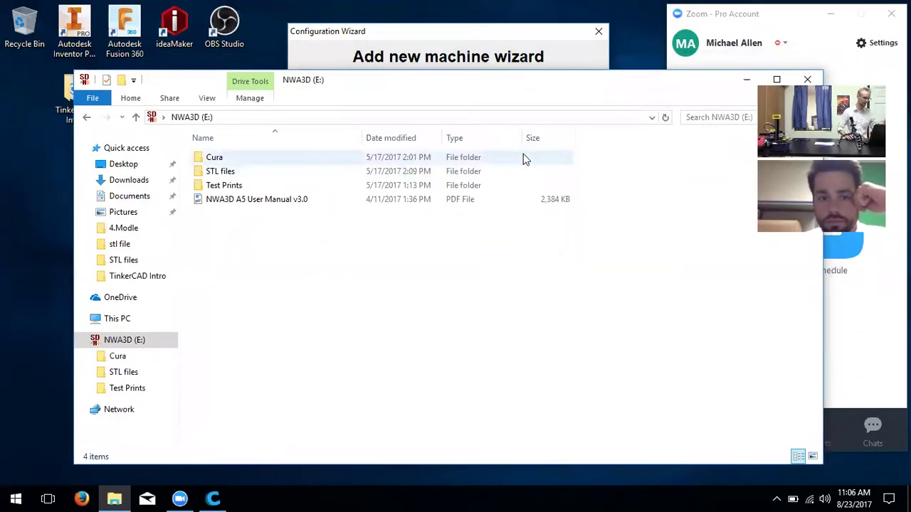
pyautogui.doubleClick(498, 171)
pyautogui.press('BackSpace')
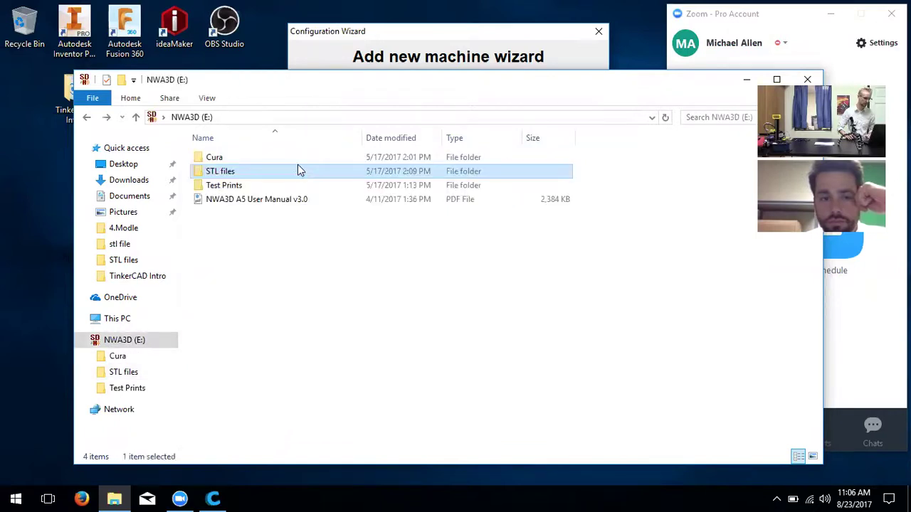
pyautogui.doubleClick(296, 158)
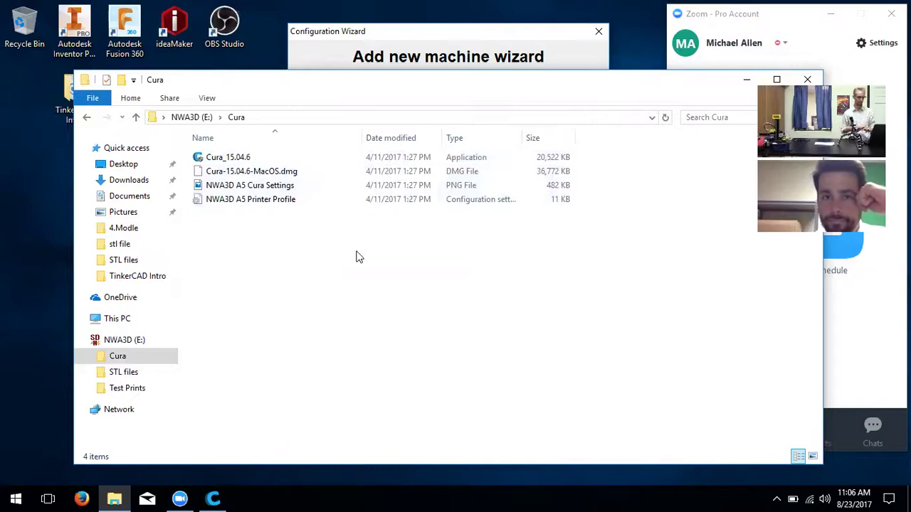
pyautogui.moveTo(679, 83); pyautogui.dragTo(643, 83)
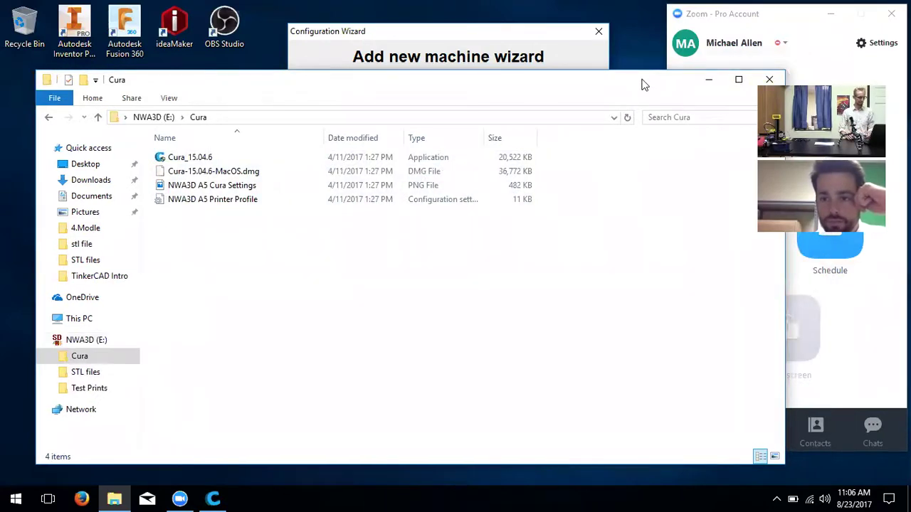
pyautogui.doubleClick(634, 84)
pyautogui.doubleClick(721, 23)
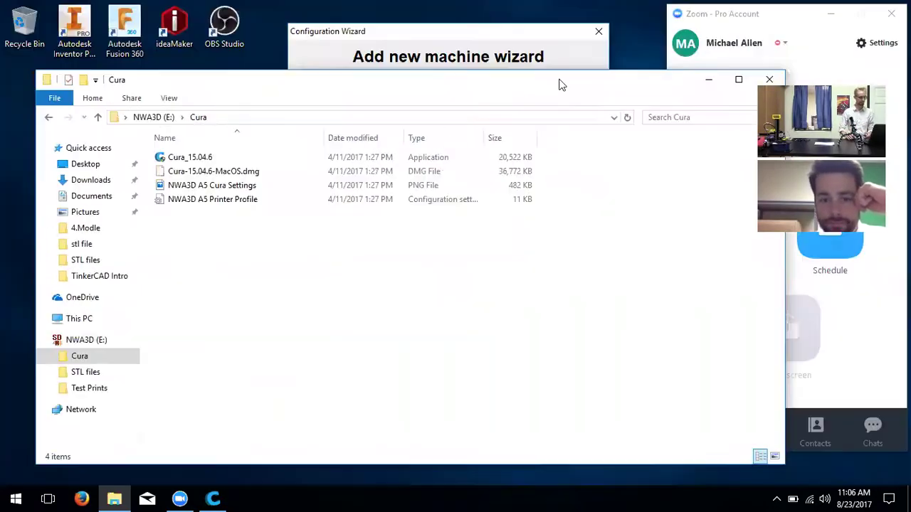
pyautogui.moveTo(558, 83); pyautogui.dragTo(536, 80)
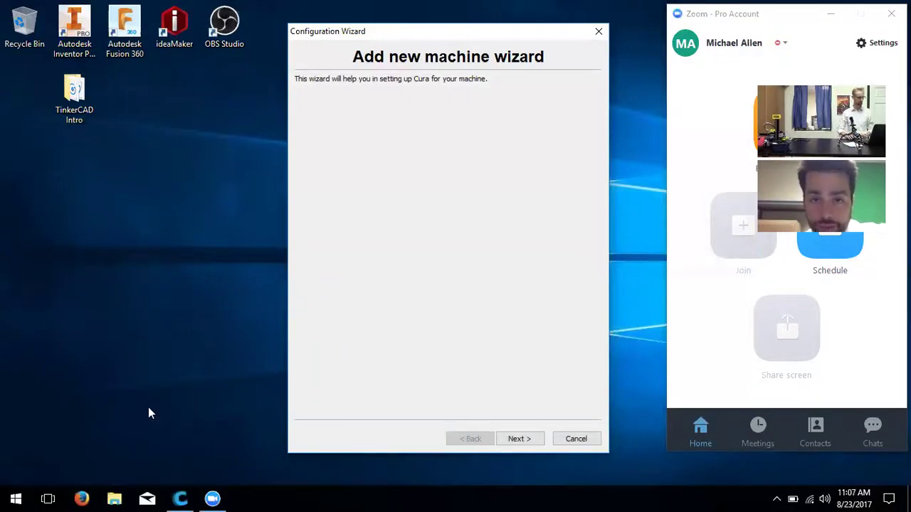
pyautogui.click(148, 498)
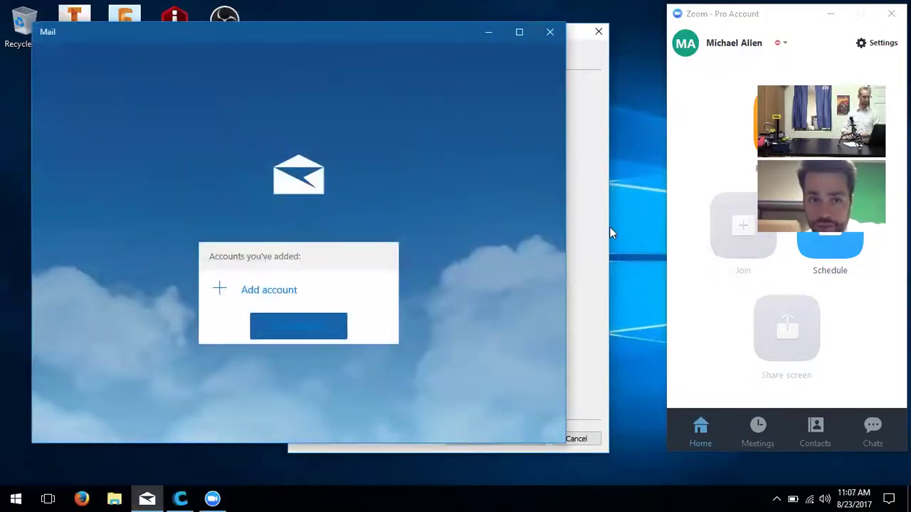
pyautogui.click(597, 230)
pyautogui.click(217, 135)
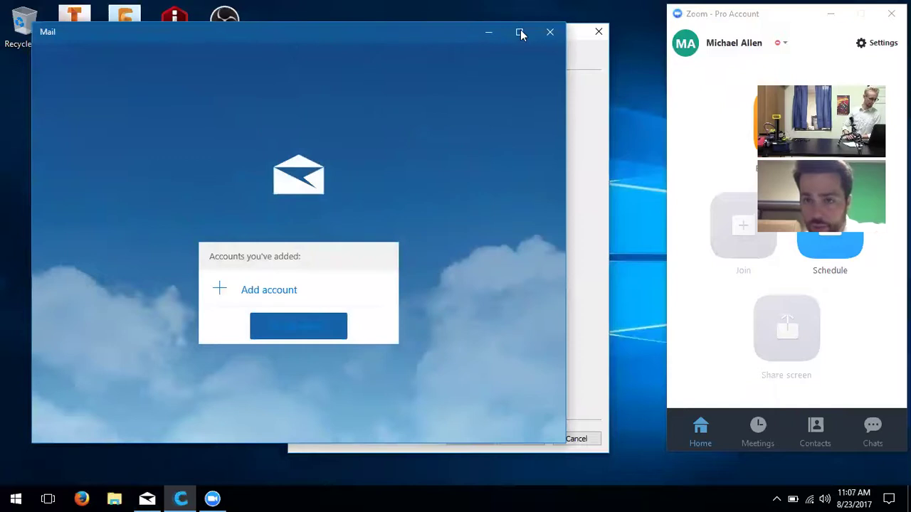
pyautogui.moveTo(169, 31); pyautogui.dragTo(123, 91)
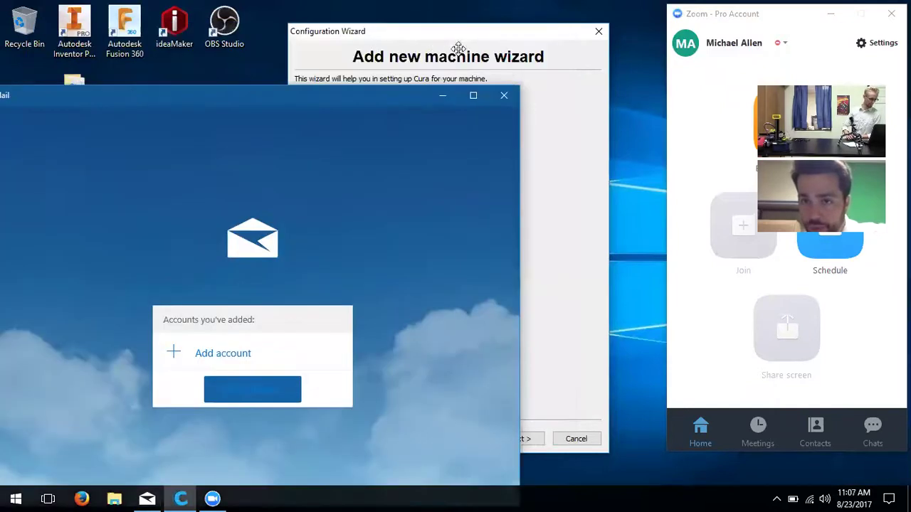
pyautogui.click(500, 93)
# Step: Reopen the Cura folder on the NWA3D (E:) drive, check its files, and minimize the folder window
pyautogui.click(114, 498)
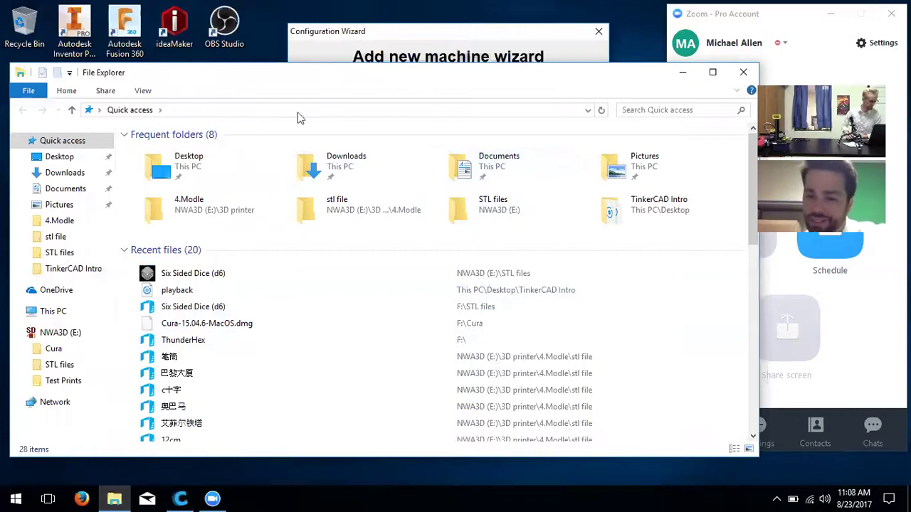
pyautogui.click(57, 333)
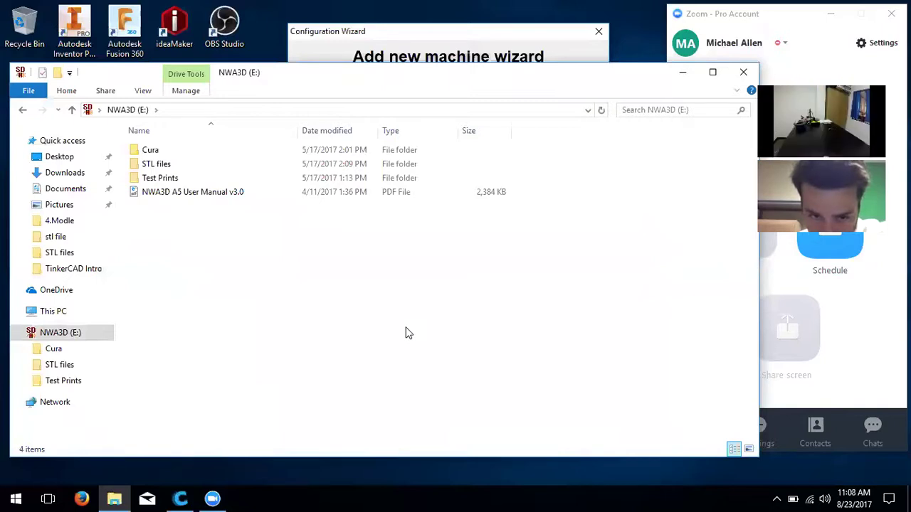
pyautogui.doubleClick(431, 152)
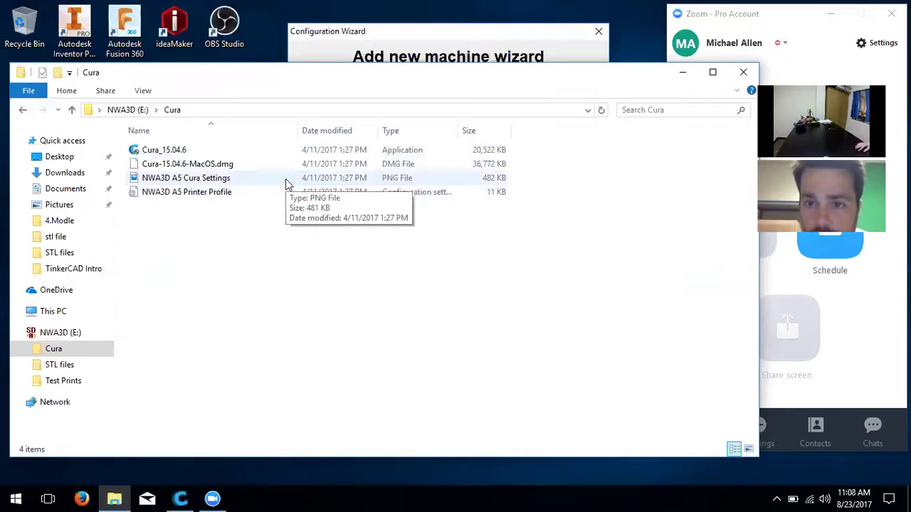
pyautogui.click(345, 56)
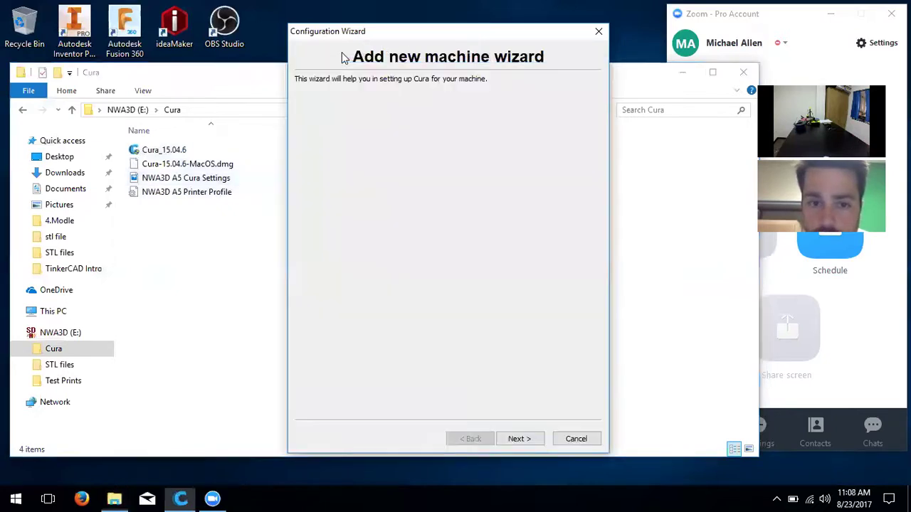
pyautogui.click(640, 69)
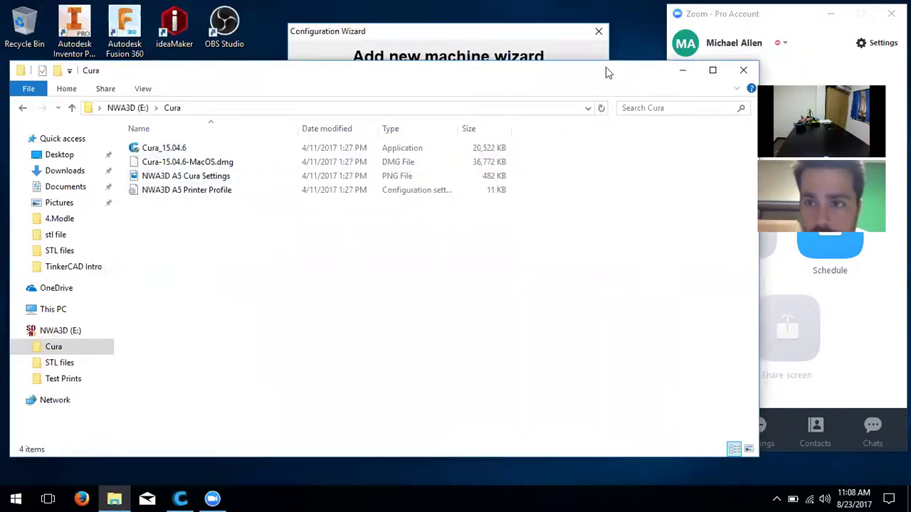
pyautogui.click(682, 70)
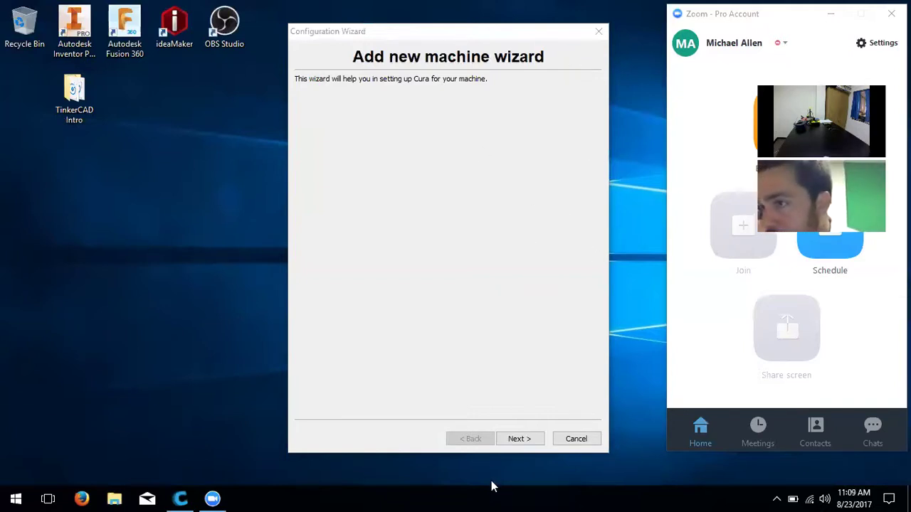
# Step: Proceed through the Add new machine wizard and choose Other (Ex: RepRap, MakerBot, Witbox) as the machine type
pyautogui.click(521, 439)
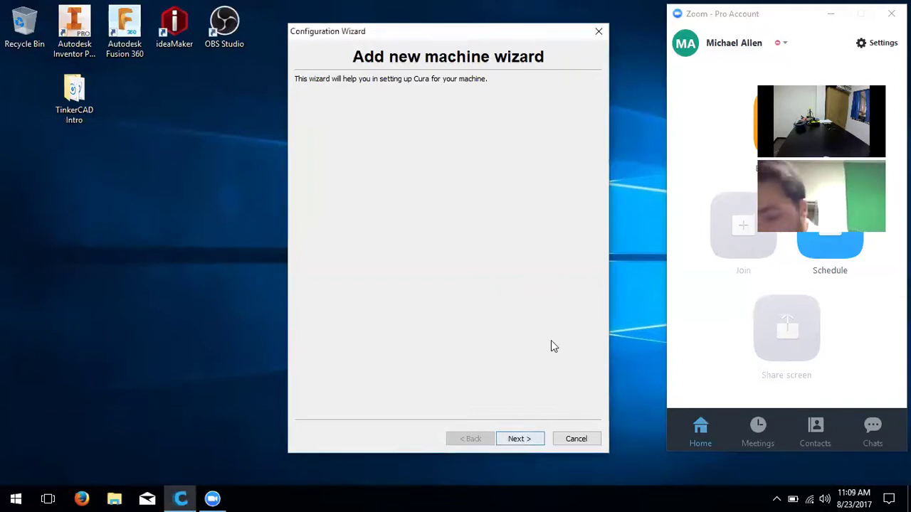
pyautogui.click(529, 437)
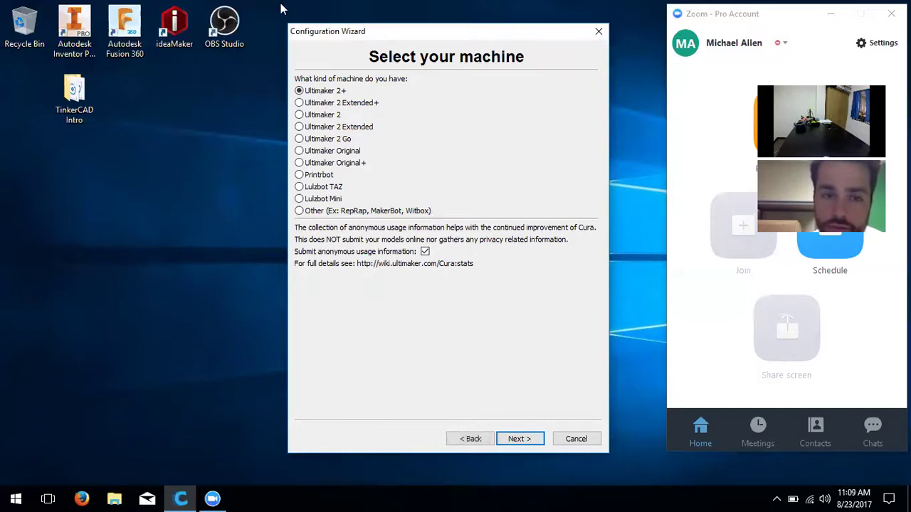
pyautogui.click(332, 211)
pyautogui.click(518, 438)
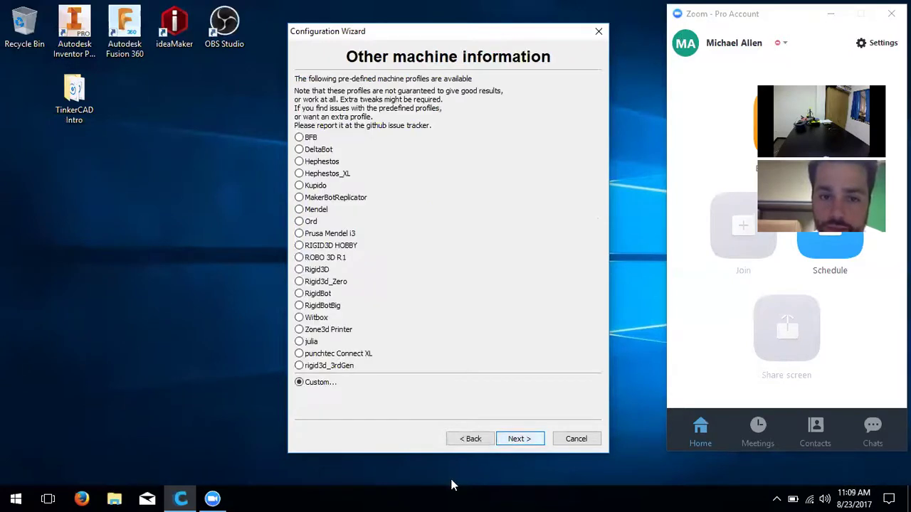
# Step: Choose the pre-defined Mendel machine profile and finish the configuration wizard
pyautogui.click(298, 210)
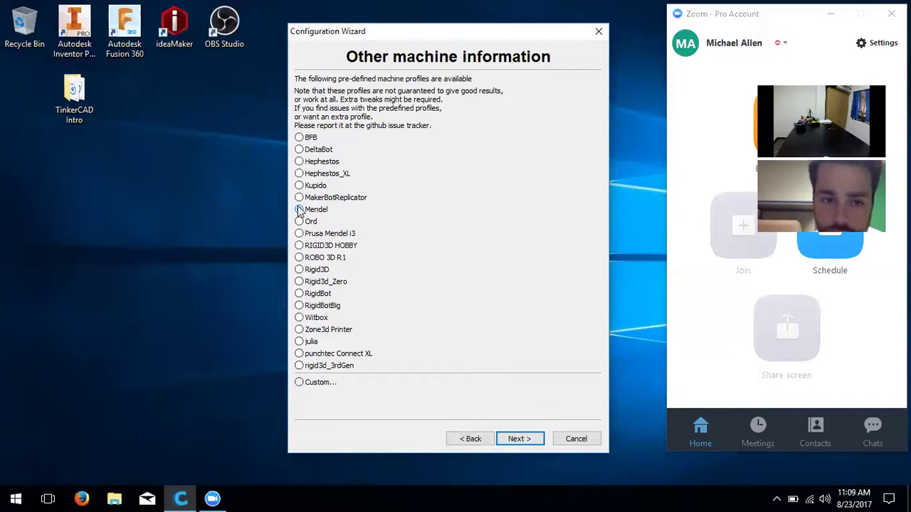
pyautogui.click(529, 436)
pyautogui.click(519, 439)
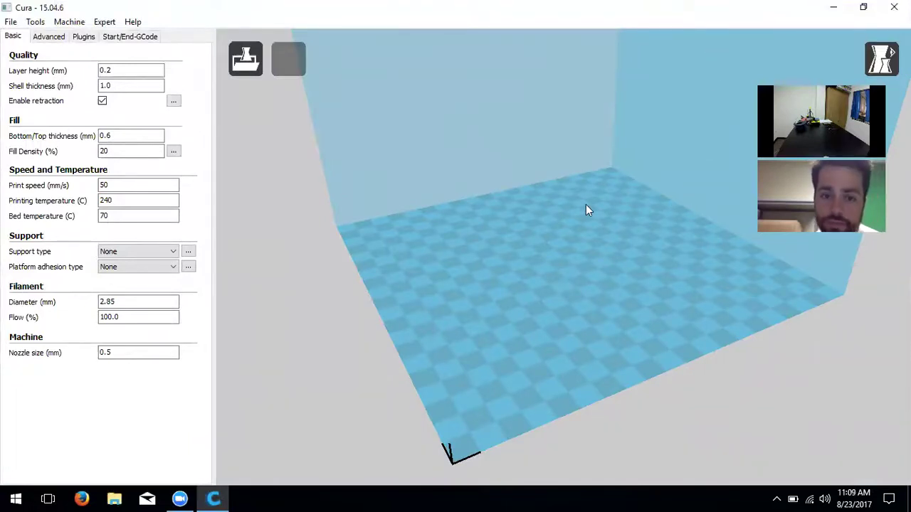
# Step: Look through the General, Audio, Video and Recording pages of the Zoom settings, and close the window
pyautogui.click(687, 178)
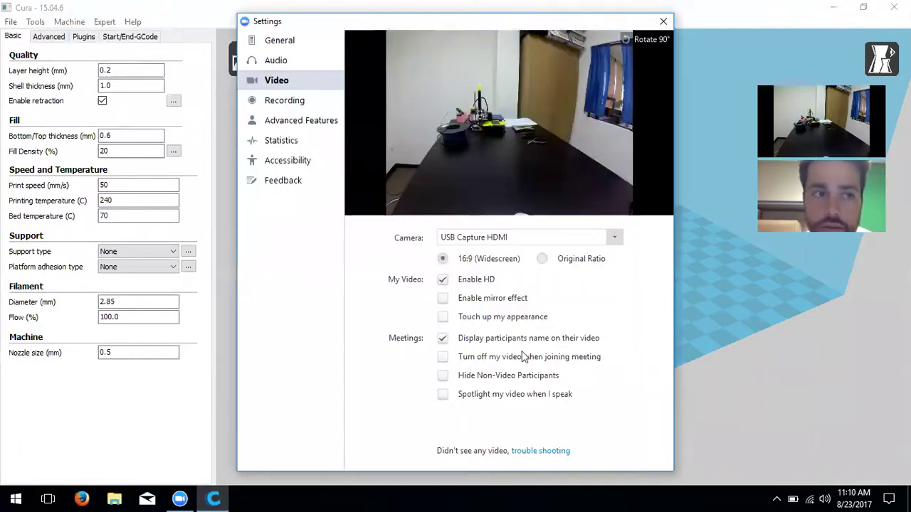
pyautogui.click(279, 60)
pyautogui.click(284, 101)
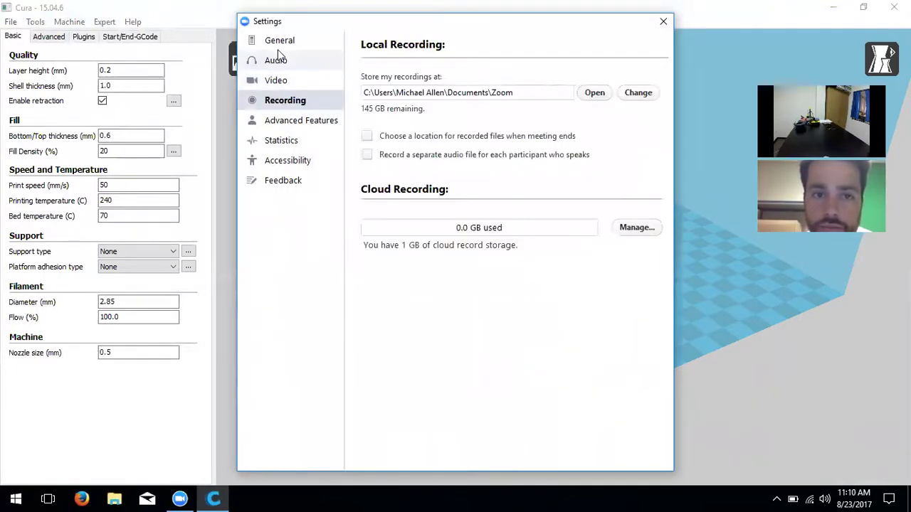
pyautogui.click(279, 41)
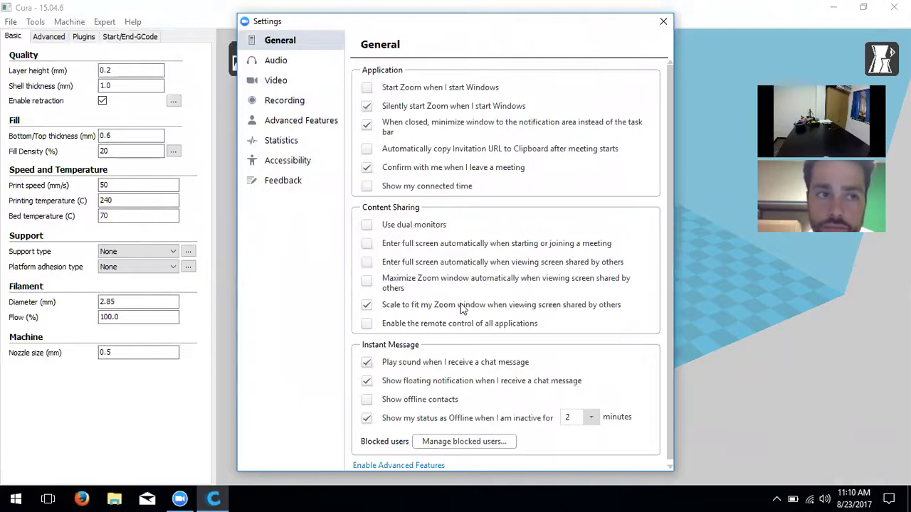
pyautogui.click(286, 102)
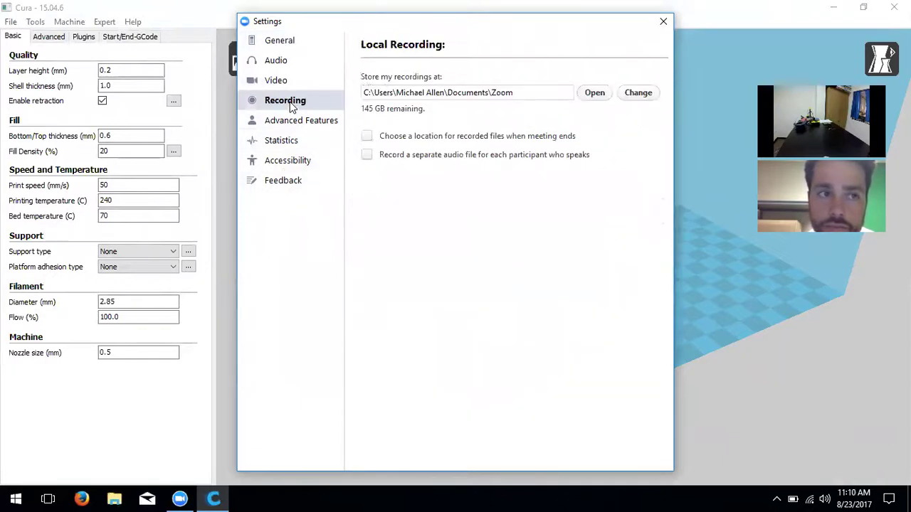
pyautogui.click(275, 81)
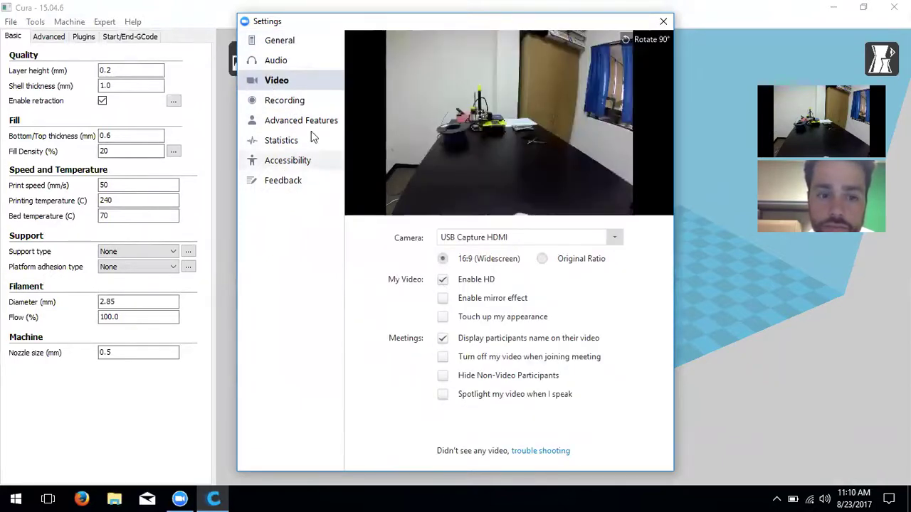
pyautogui.click(288, 64)
pyautogui.click(288, 41)
pyautogui.click(293, 102)
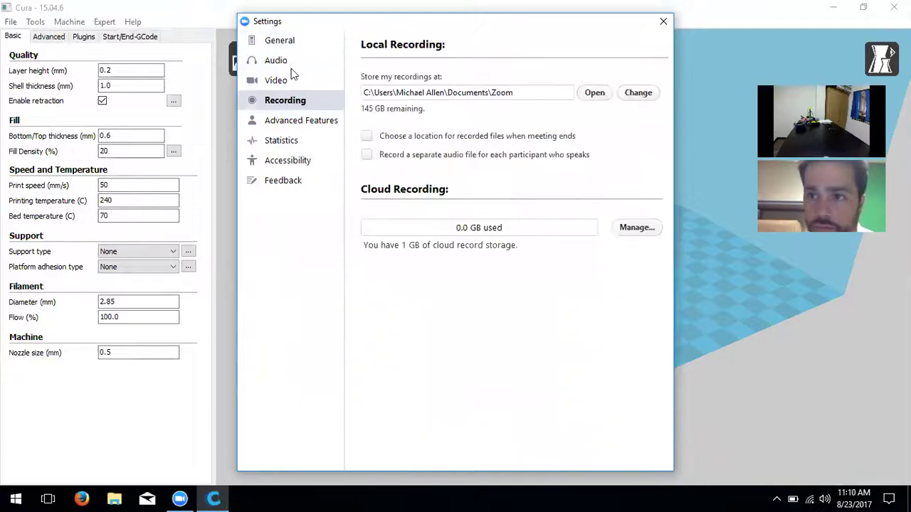
pyautogui.click(292, 41)
pyautogui.scroll(-1, 419, 165)
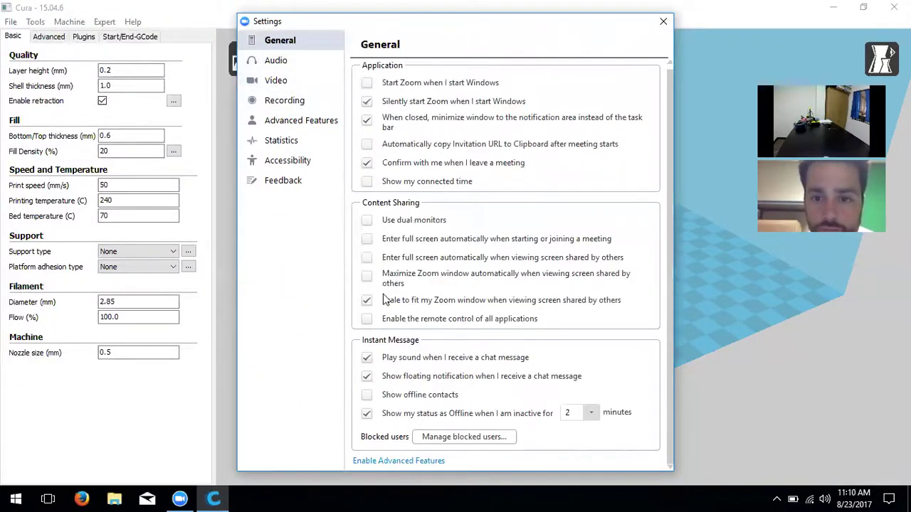
pyautogui.scroll(1, 397, 231)
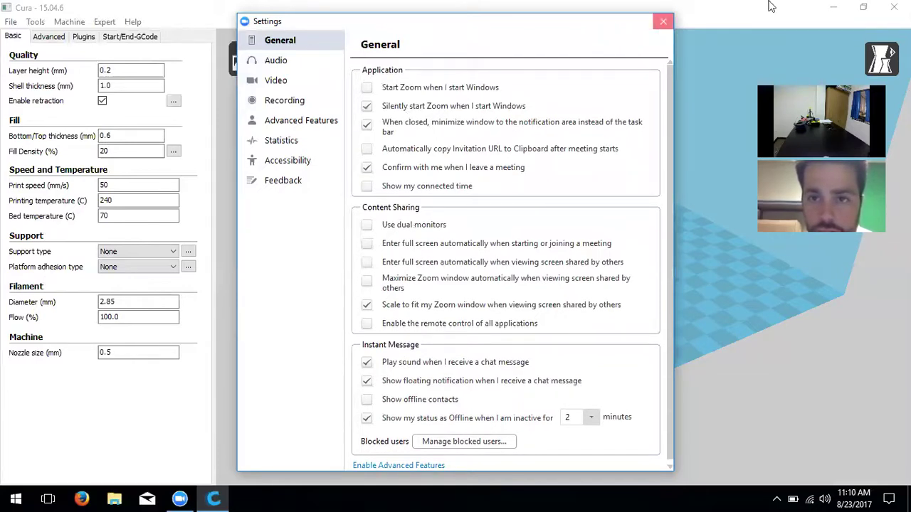
pyautogui.click(661, 23)
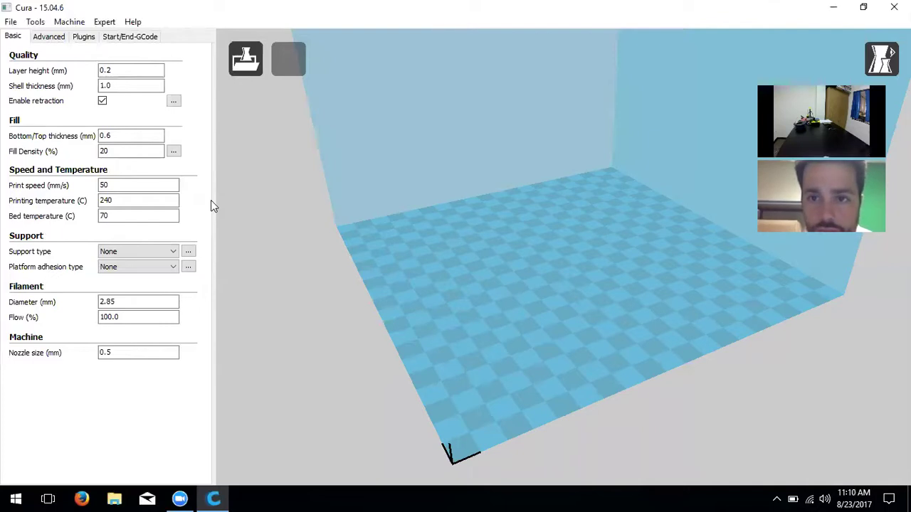
# Step: Set the shell thickness to 0.8 mm and the bottom/top thickness to 0.8 mm in Cura's basic print settings
pyautogui.moveTo(156, 74)
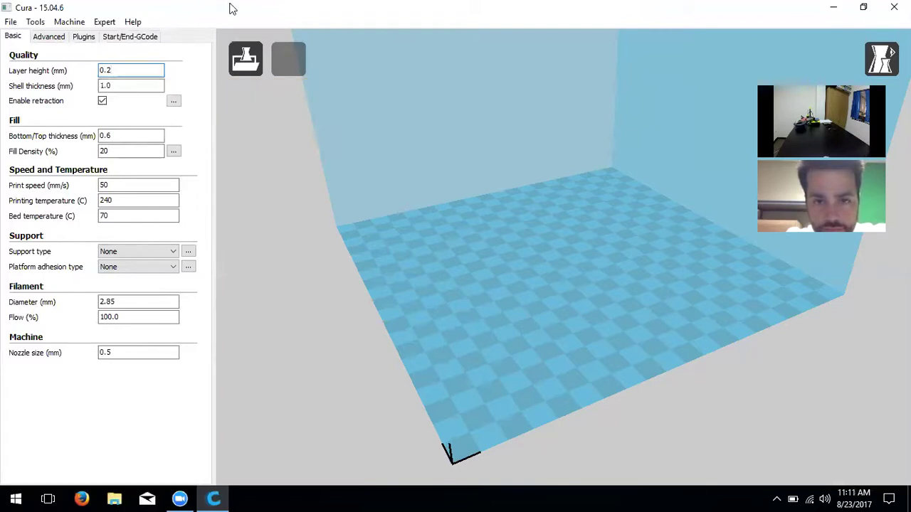
pyautogui.press('Tab')
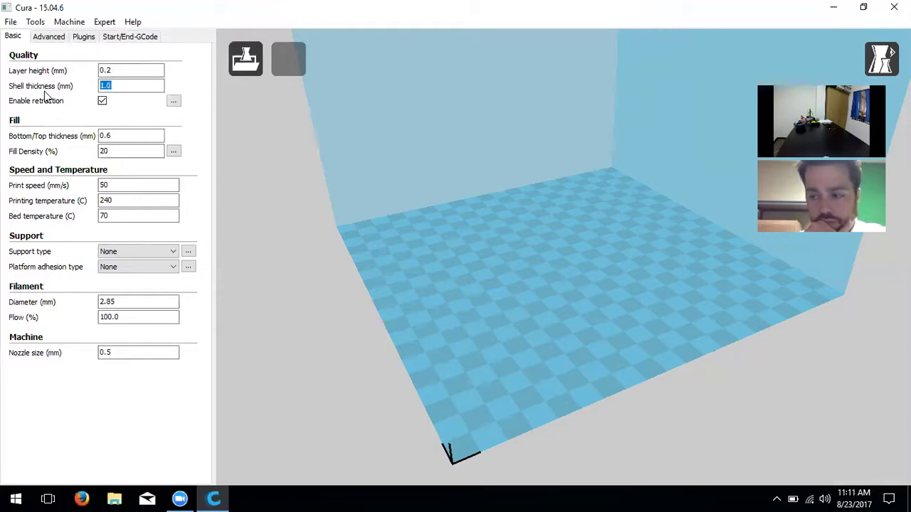
pyautogui.write('0.8')
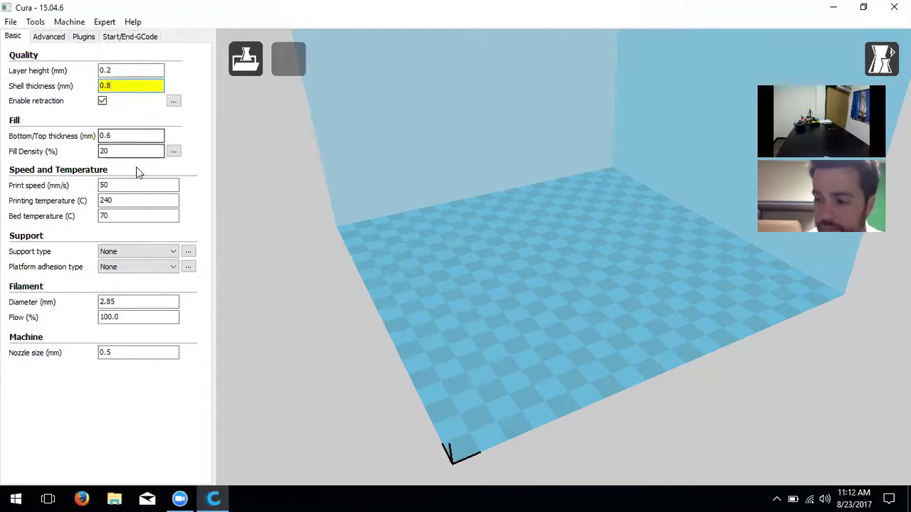
pyautogui.click(147, 133)
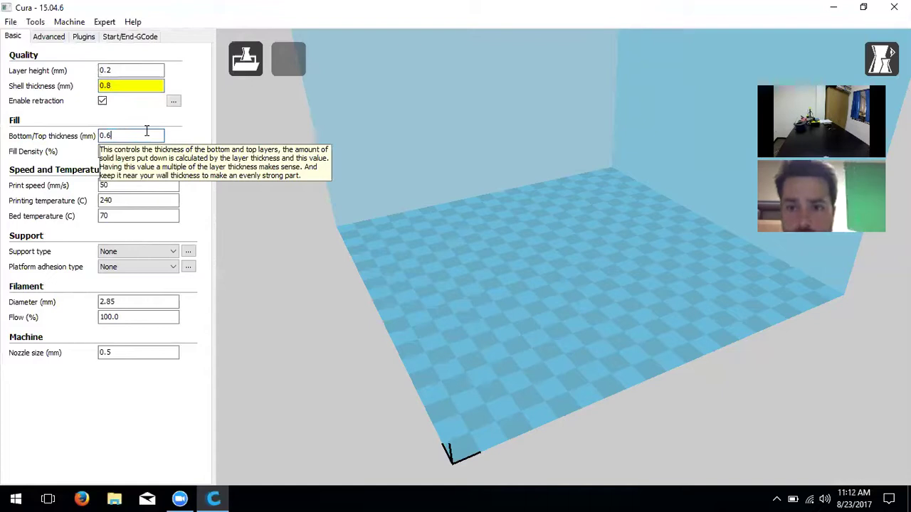
pyautogui.press('BackSpace')
pyautogui.write('8')
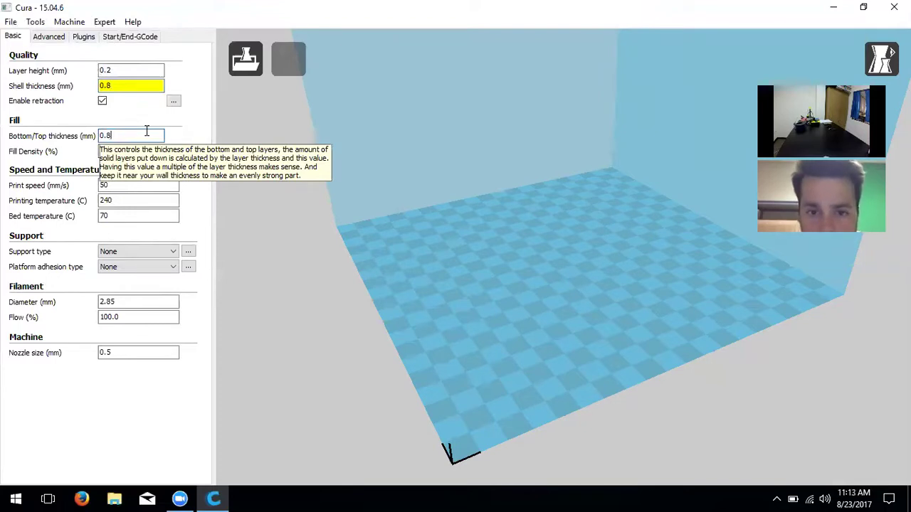
# Step: Set the fill density to 5% in the basic print settings
pyautogui.click(135, 152)
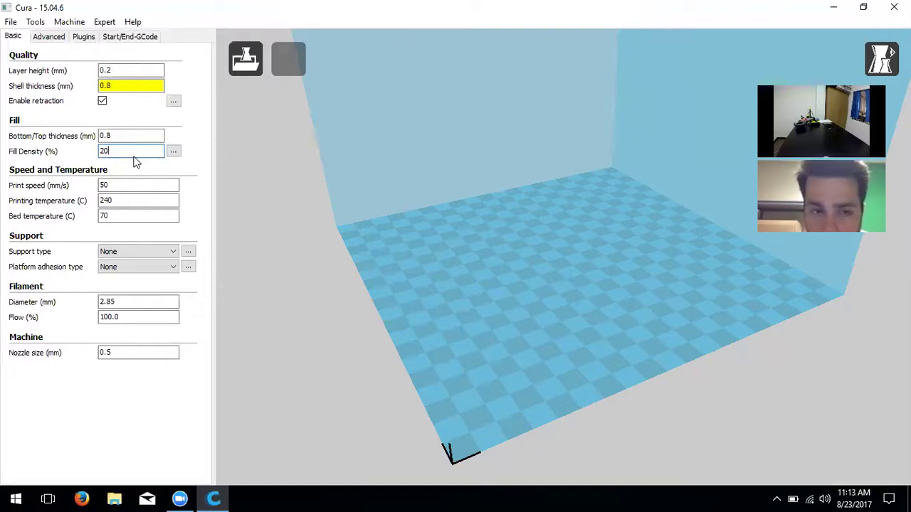
pyautogui.moveTo(125, 150)
pyautogui.hotkey('ctrl', 'a')
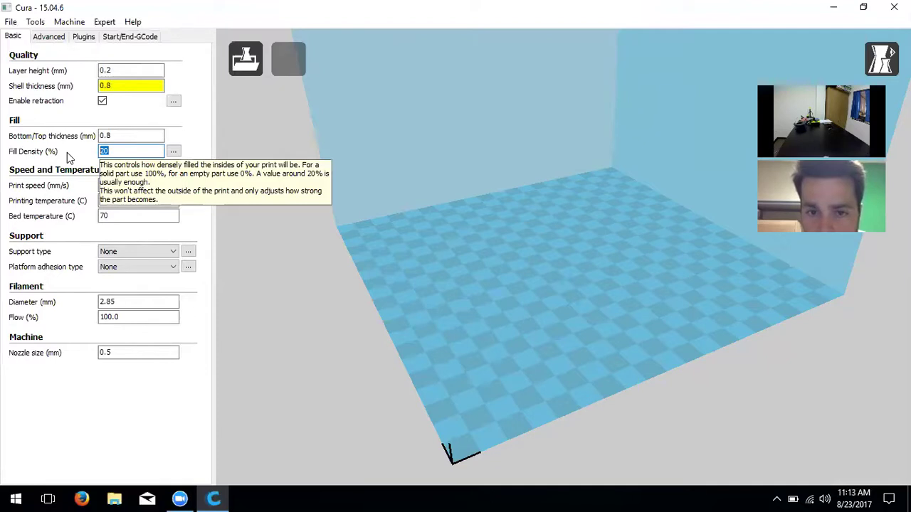
pyautogui.write('5')
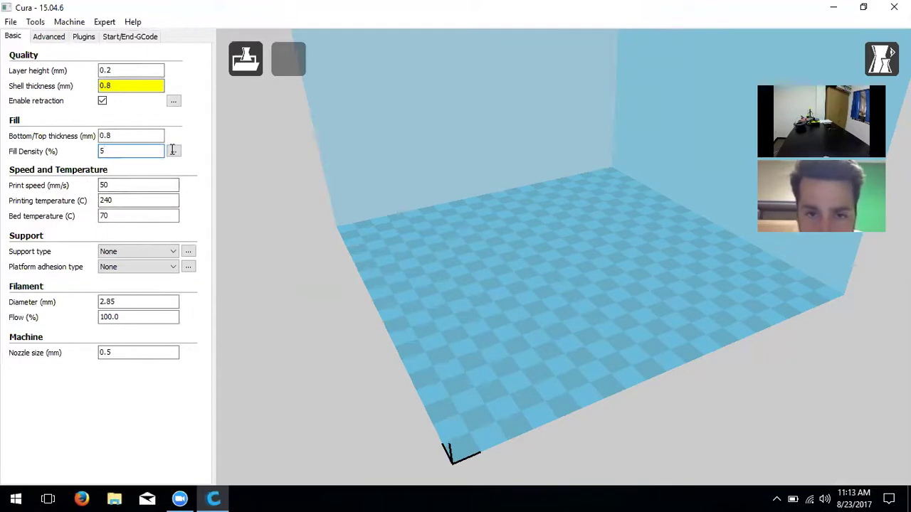
# Step: Set the printing temperature to 220 °C
pyautogui.click(124, 186)
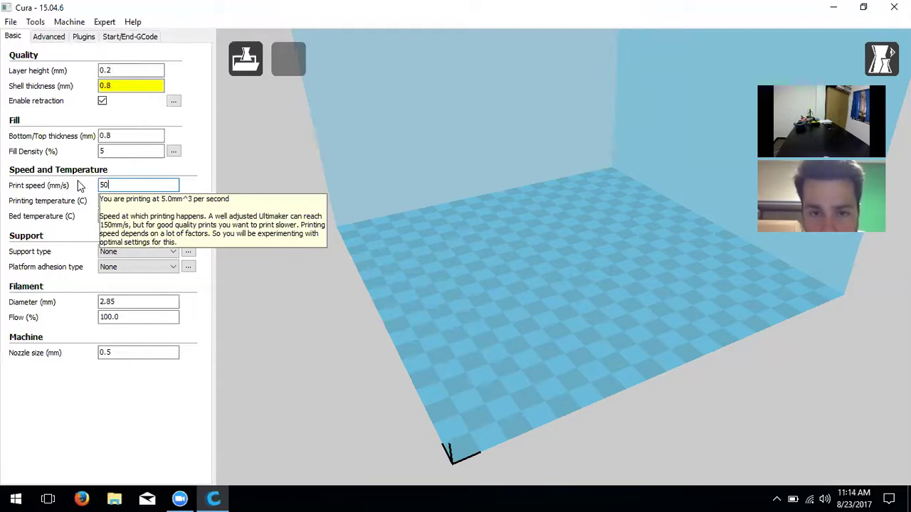
pyautogui.click(134, 200)
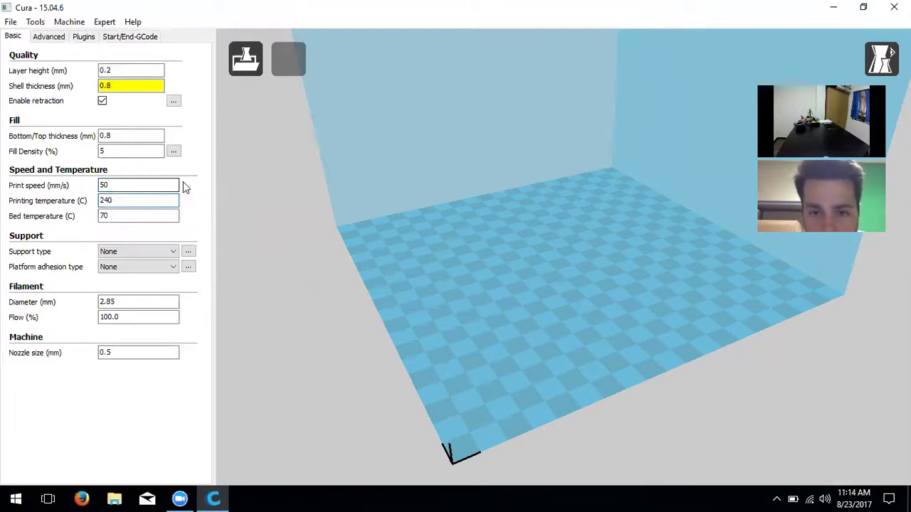
pyautogui.write('20')
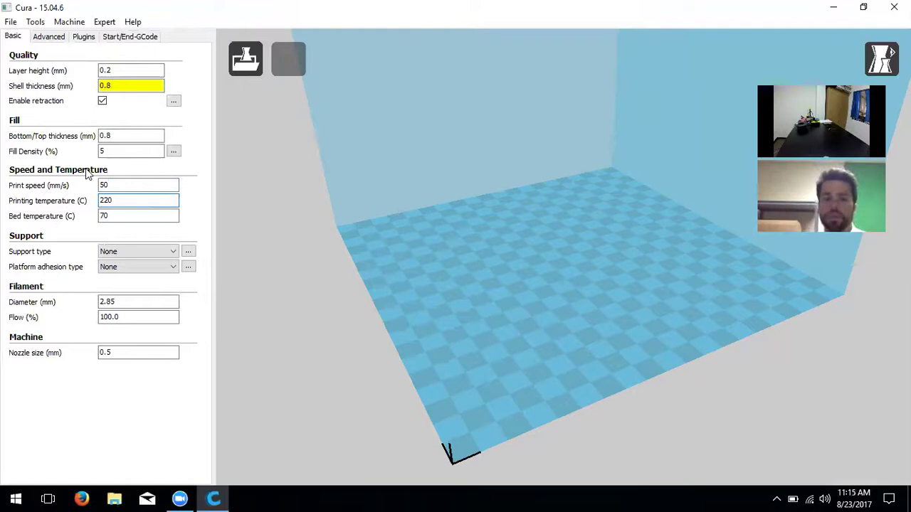
pyautogui.press('Tab')
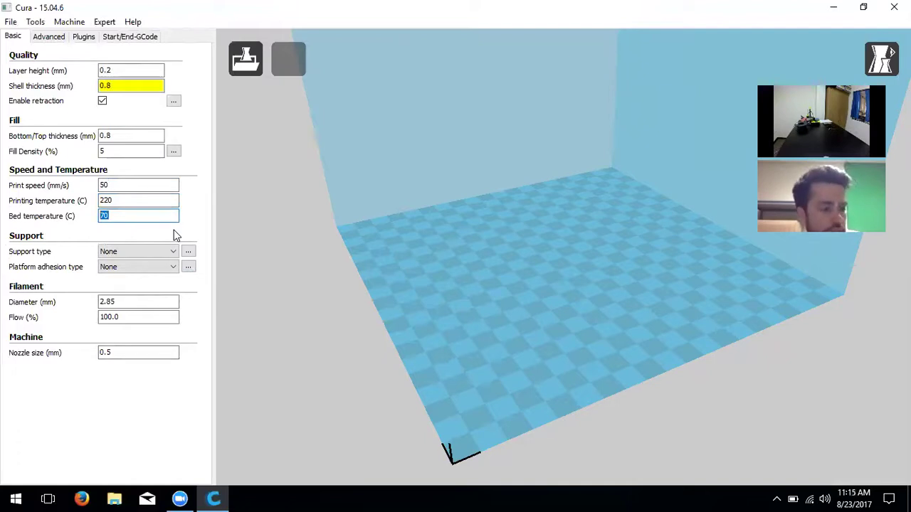
# Step: Set the bed temperature to 0 °C
pyautogui.click(156, 201)
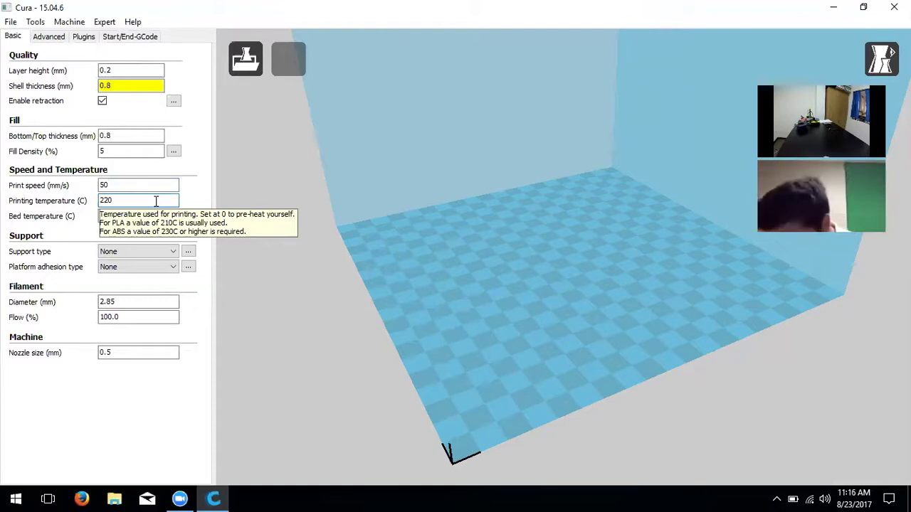
pyautogui.press('Tab')
pyautogui.write('70')
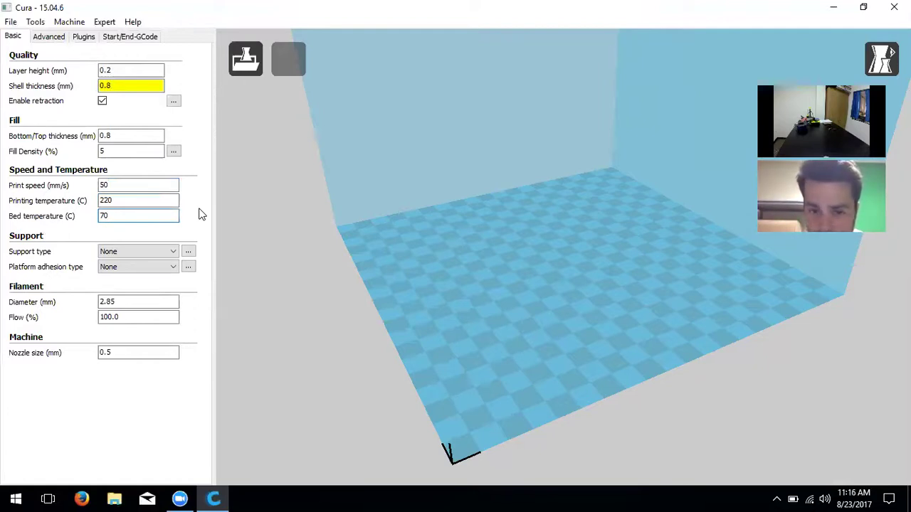
pyautogui.press('BackSpace')
pyautogui.press('BackSpace')
pyautogui.write('0')
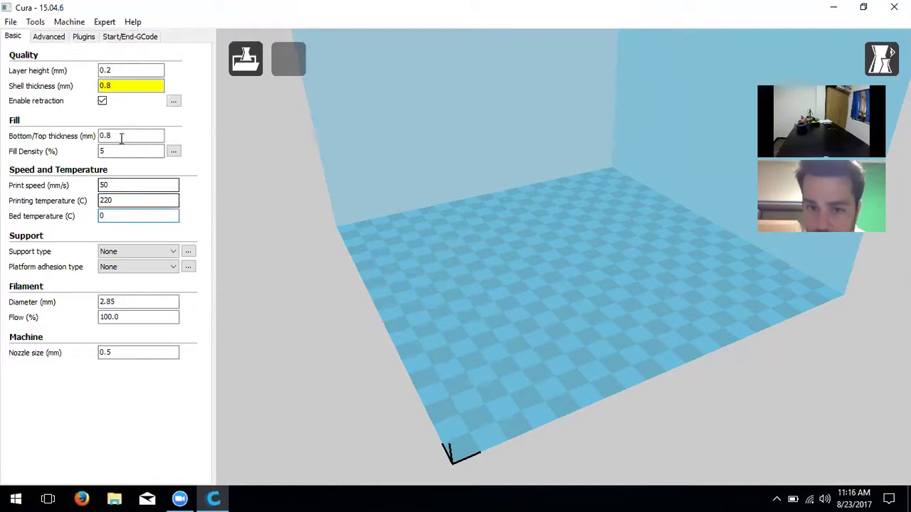
# Step: Set the support type to Everywhere and choose None as the platform adhesion type
pyautogui.click(126, 250)
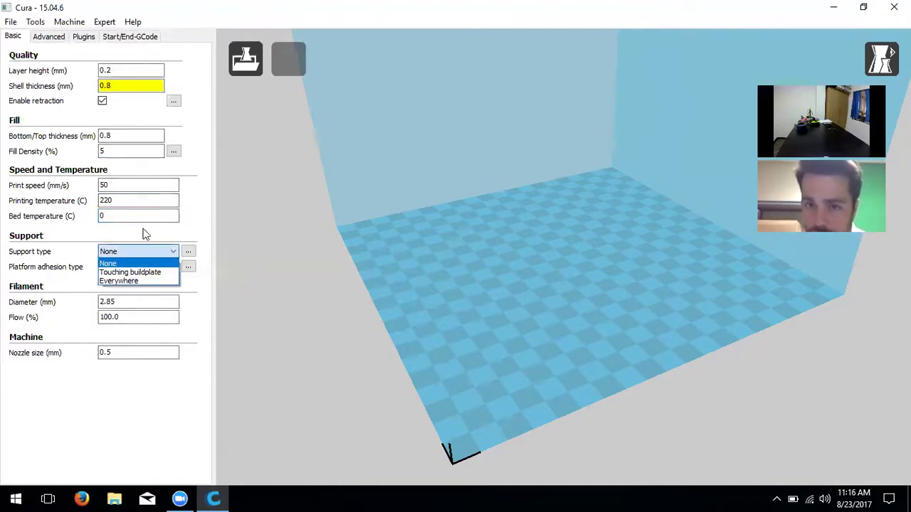
pyautogui.click(146, 240)
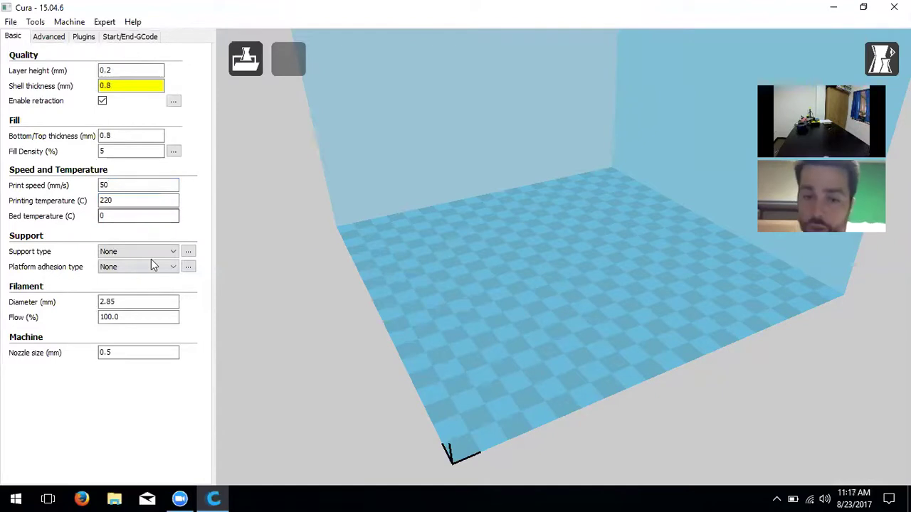
pyautogui.click(146, 251)
pyautogui.click(129, 282)
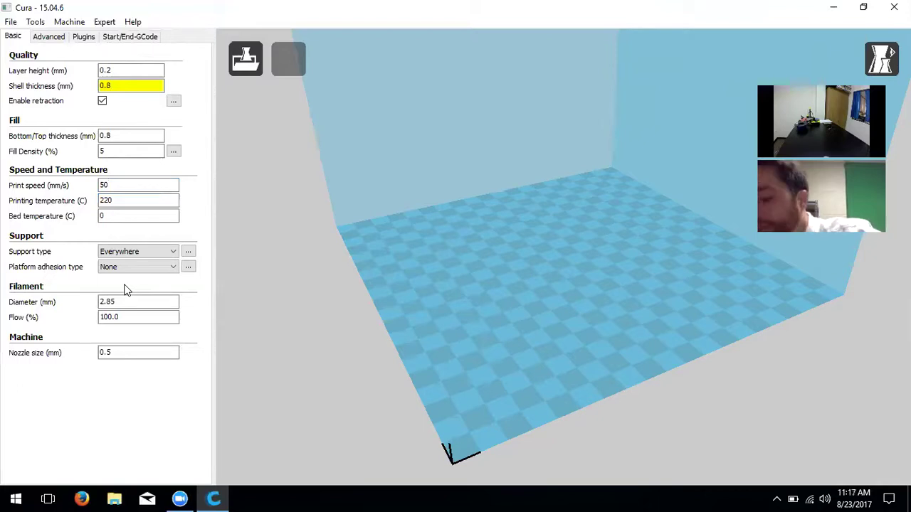
pyautogui.moveTo(129, 271)
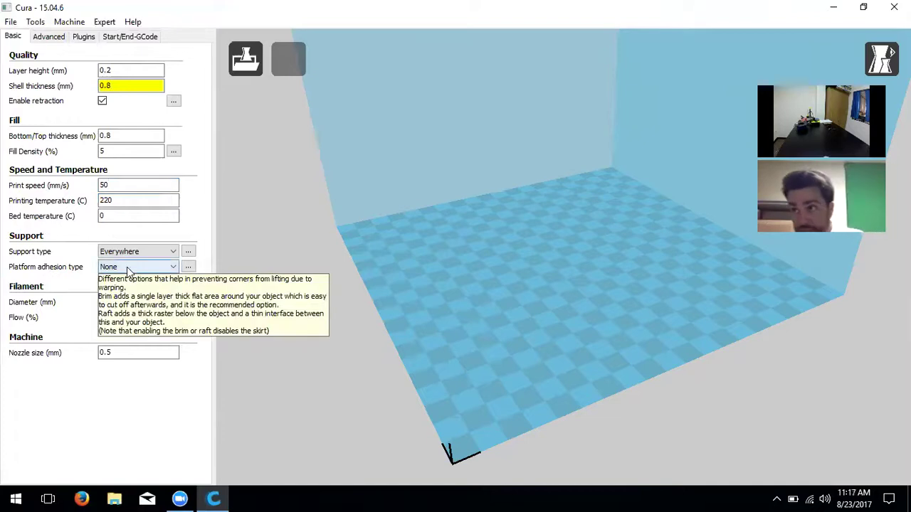
pyautogui.click(135, 267)
pyautogui.click(133, 277)
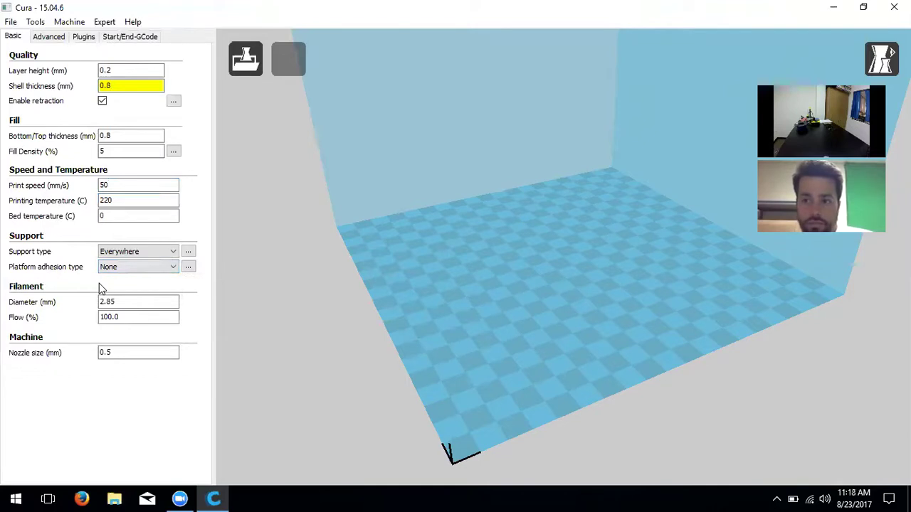
# Step: Set the filament diameter to 1.75 mm
pyautogui.click(170, 300)
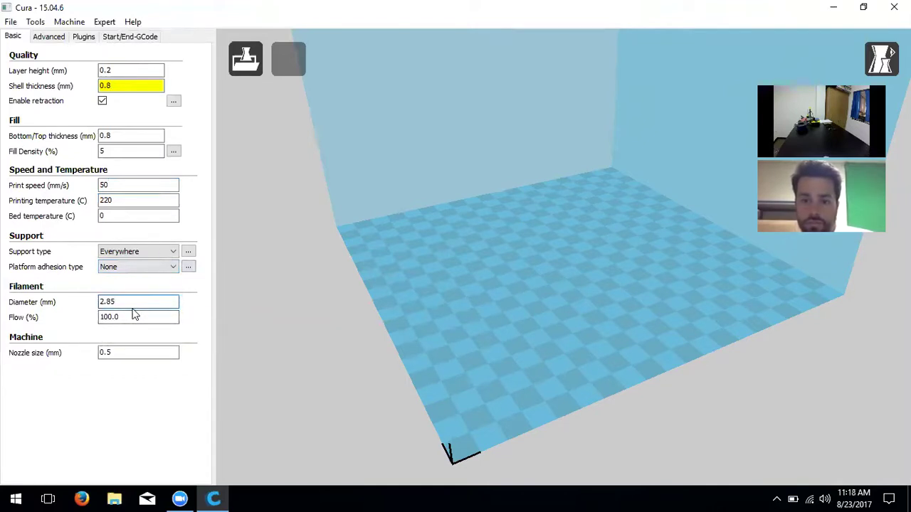
pyautogui.press('BackSpace')
pyautogui.press('BackSpace')
pyautogui.press('BackSpace')
pyautogui.press('BackSpace')
pyautogui.write('1.75')
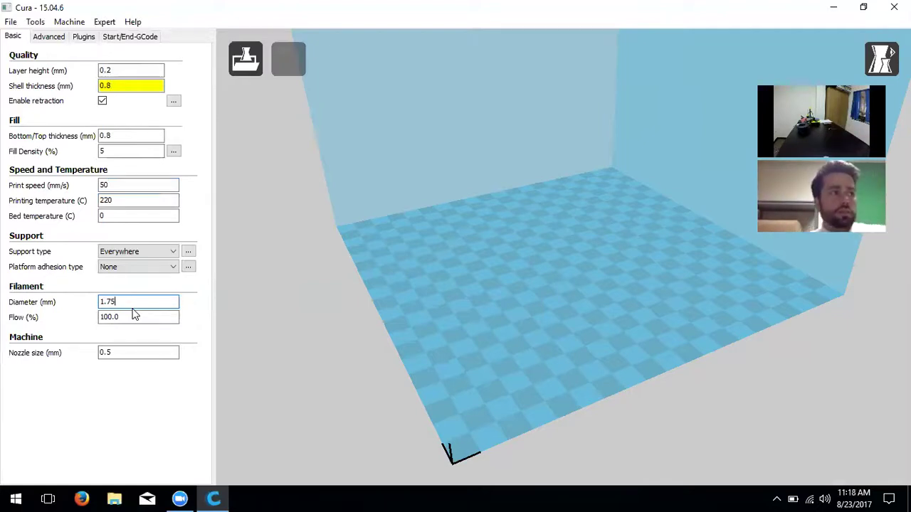
# Step: Leave the filament flow as it is and set the machine's nozzle size to 0.4 mm
pyautogui.click(135, 315)
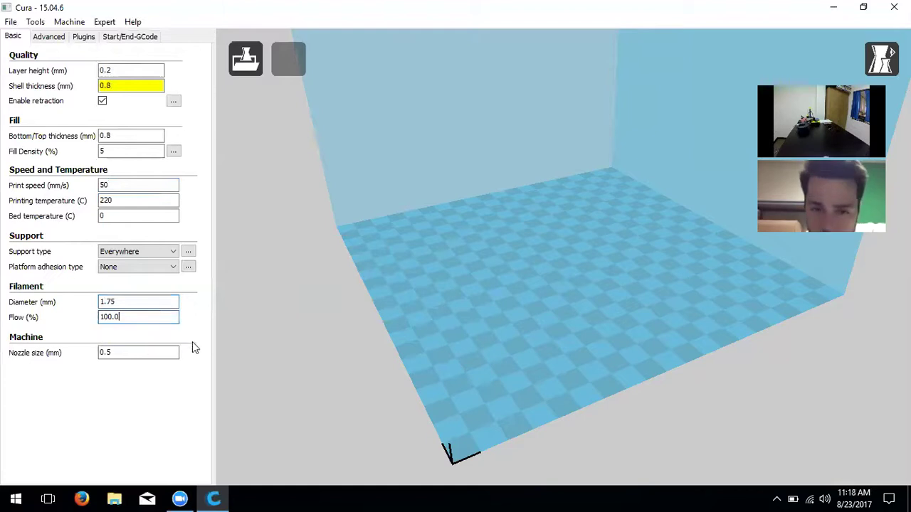
pyautogui.doubleClick(146, 317)
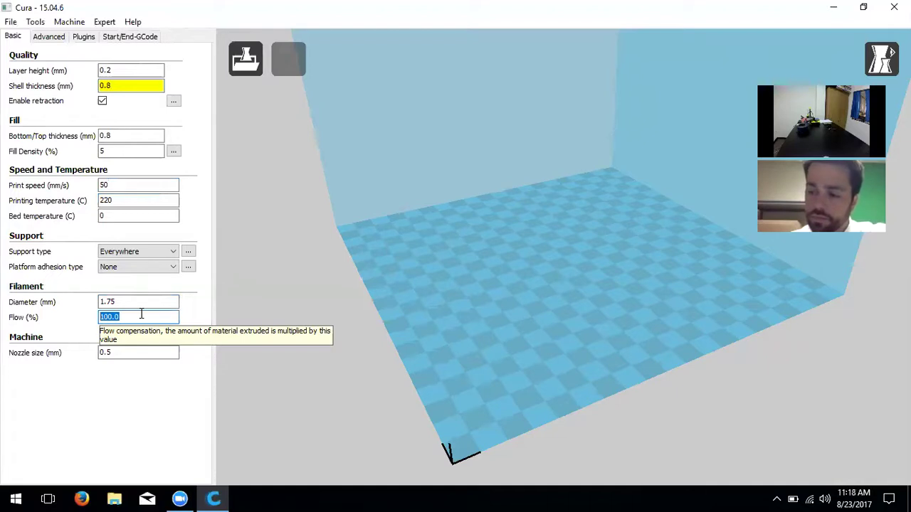
pyautogui.press('Tab')
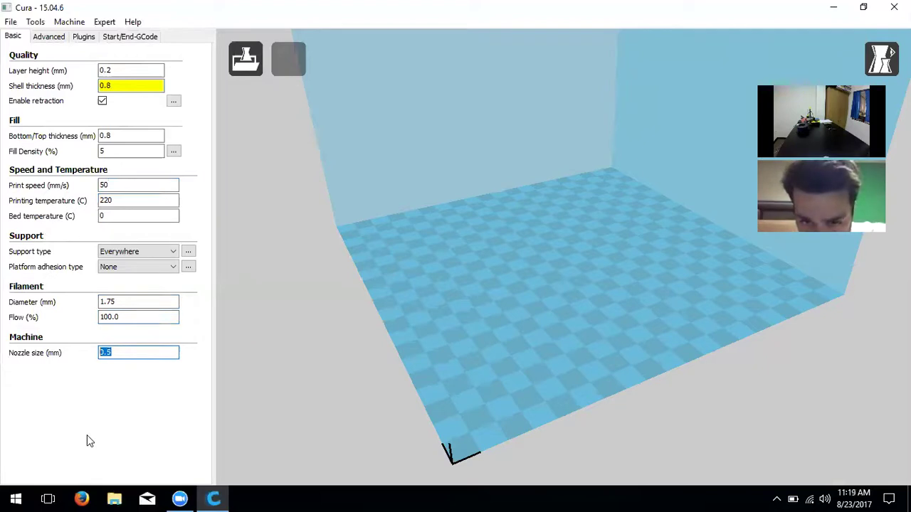
pyautogui.write('0')
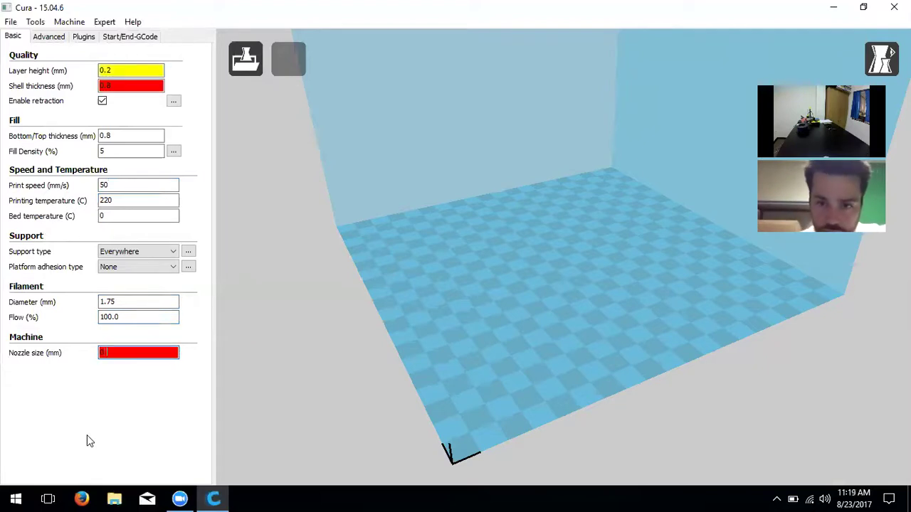
pyautogui.write('.4')
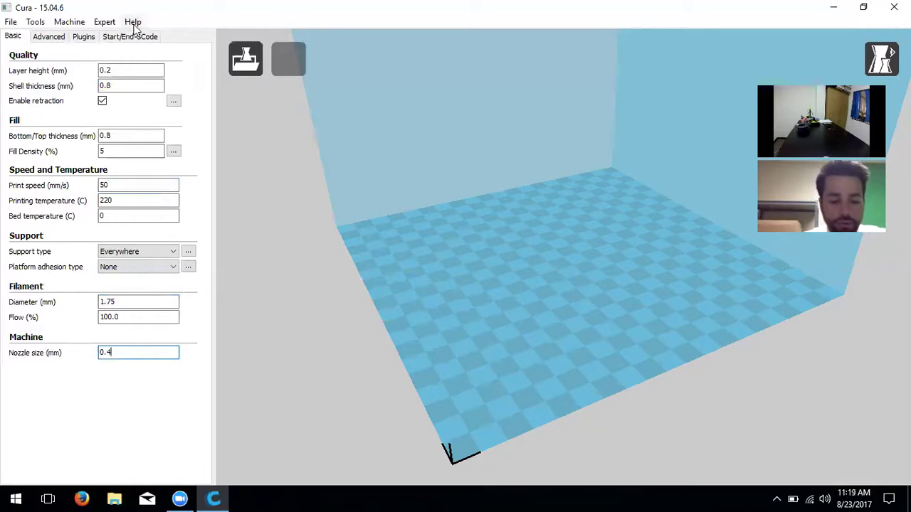
pyautogui.click(10, 22)
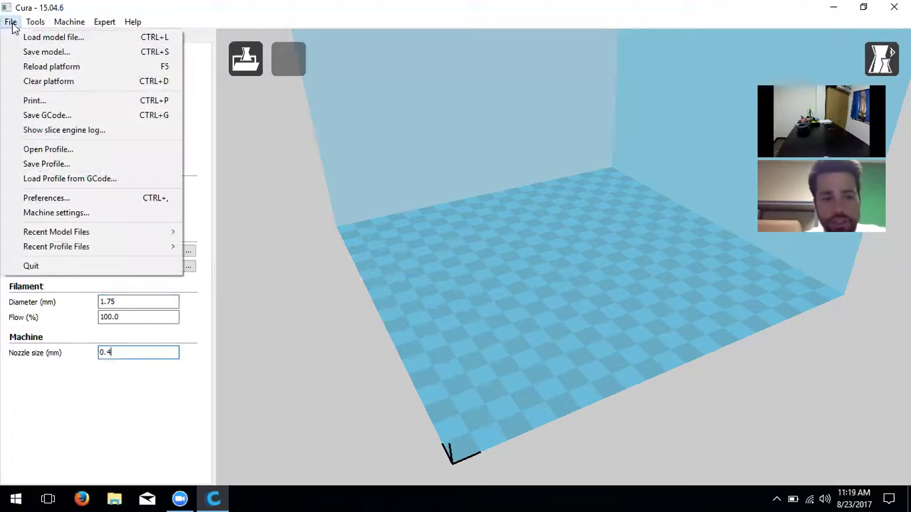
pyautogui.click(10, 22)
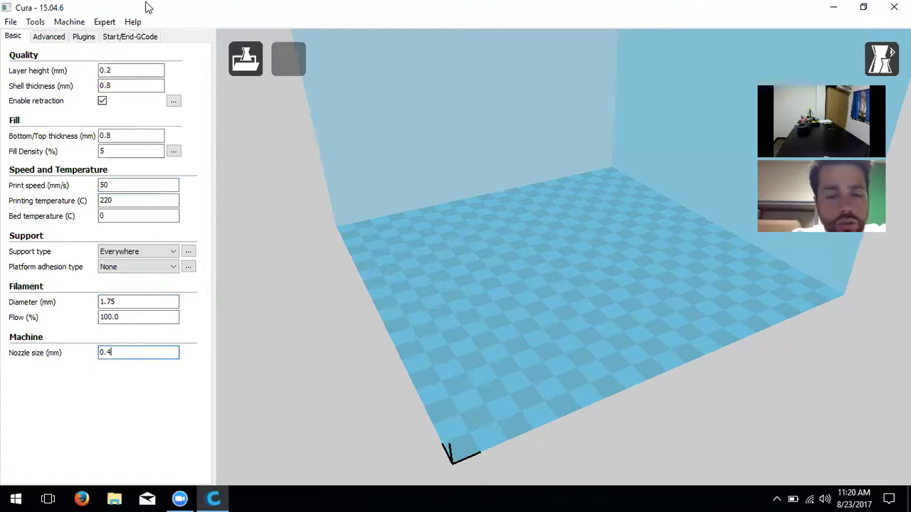
pyautogui.click(65, 22)
pyautogui.click(71, 21)
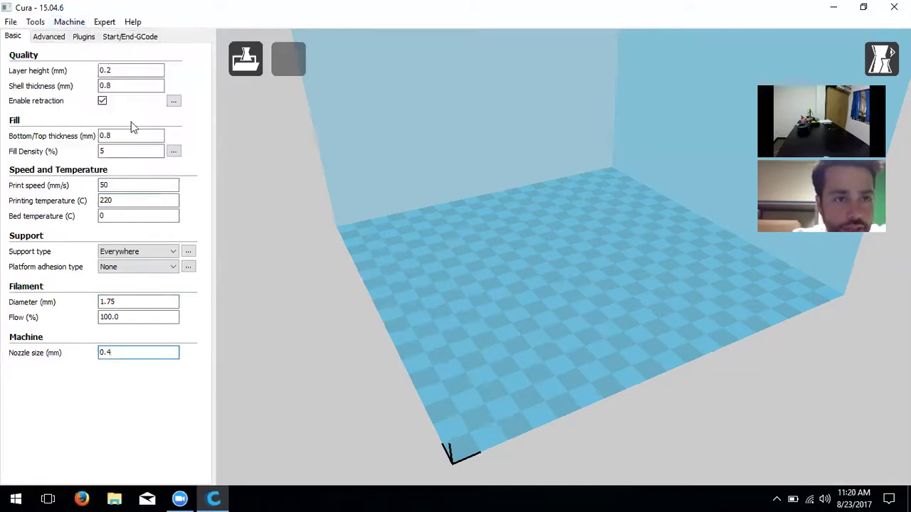
pyautogui.click(79, 24)
pyautogui.moveTo(44, 21)
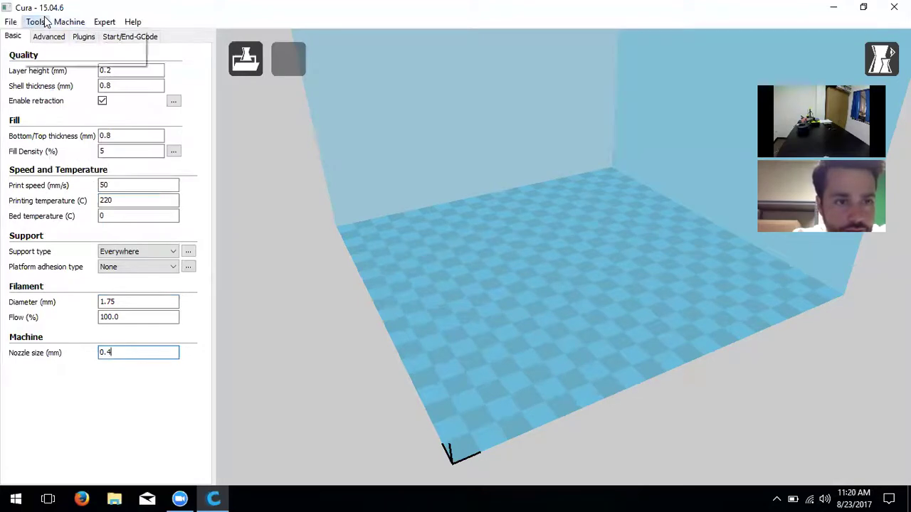
pyautogui.click(14, 22)
pyautogui.moveTo(9, 23)
pyautogui.click(40, 166)
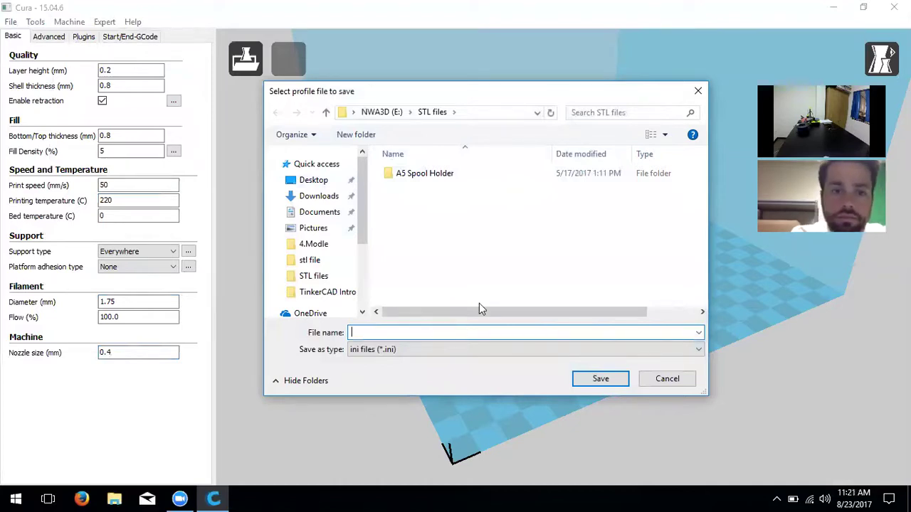
pyautogui.click(661, 374)
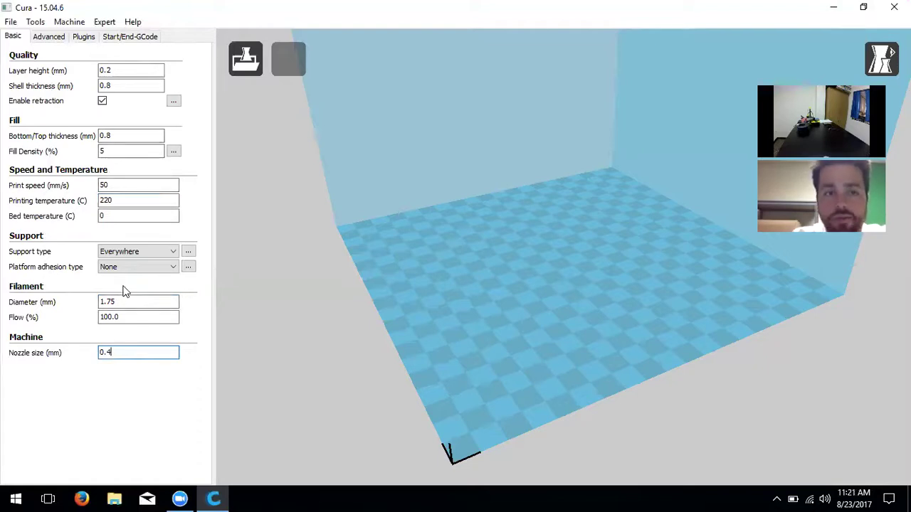
# Step: Switch to the Nwa3D A31 machine, look over its layer height, fill density and print speed, and return to the Mendel machine
pyautogui.click(67, 22)
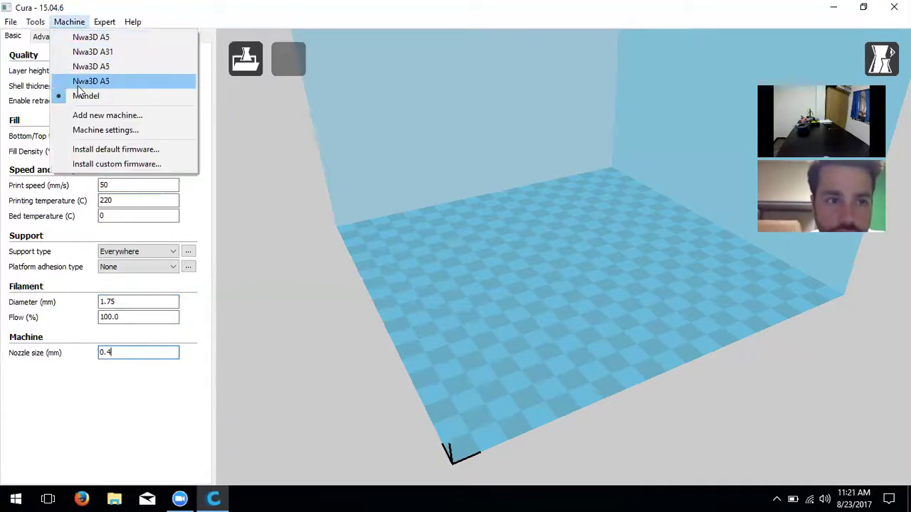
pyautogui.click(93, 52)
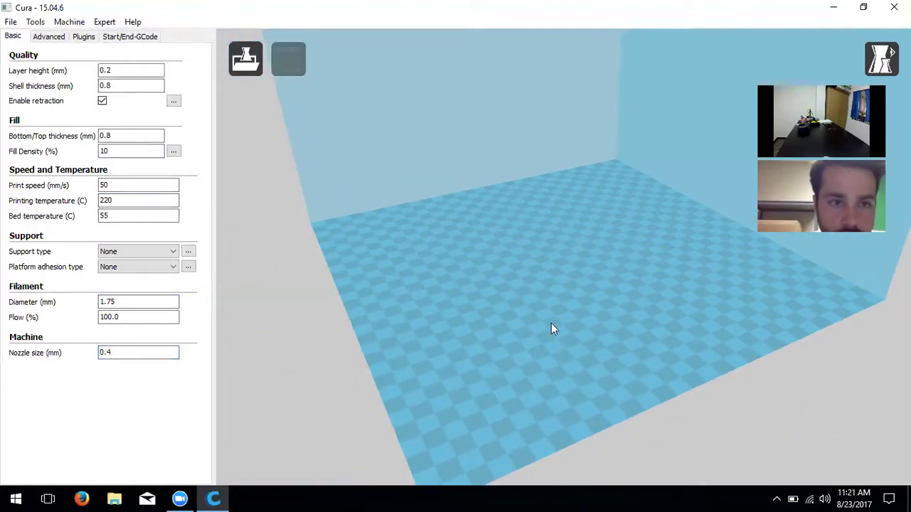
pyautogui.click(75, 22)
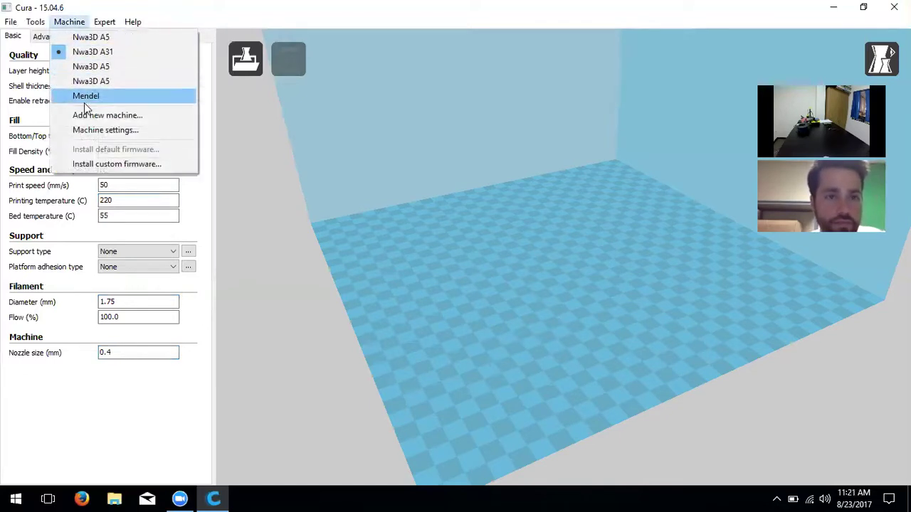
pyautogui.click(74, 22)
pyautogui.doubleClick(130, 69)
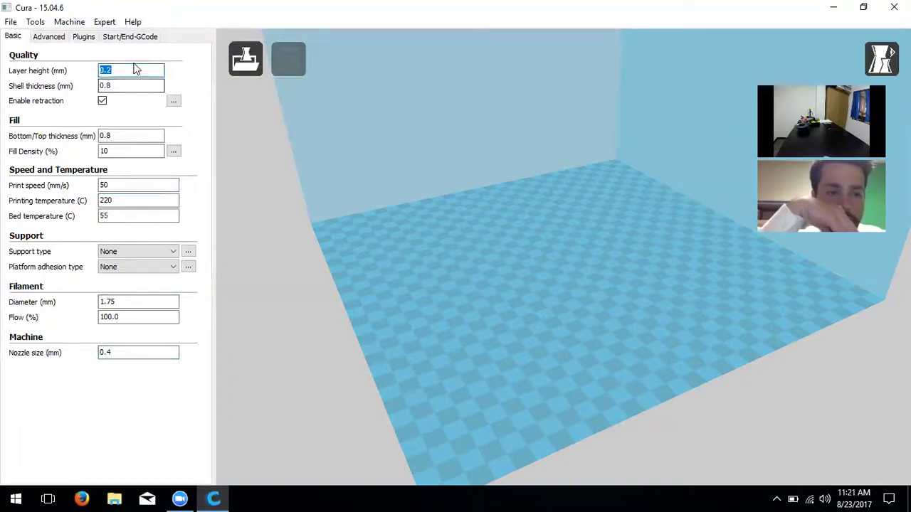
pyautogui.doubleClick(150, 151)
pyautogui.doubleClick(118, 182)
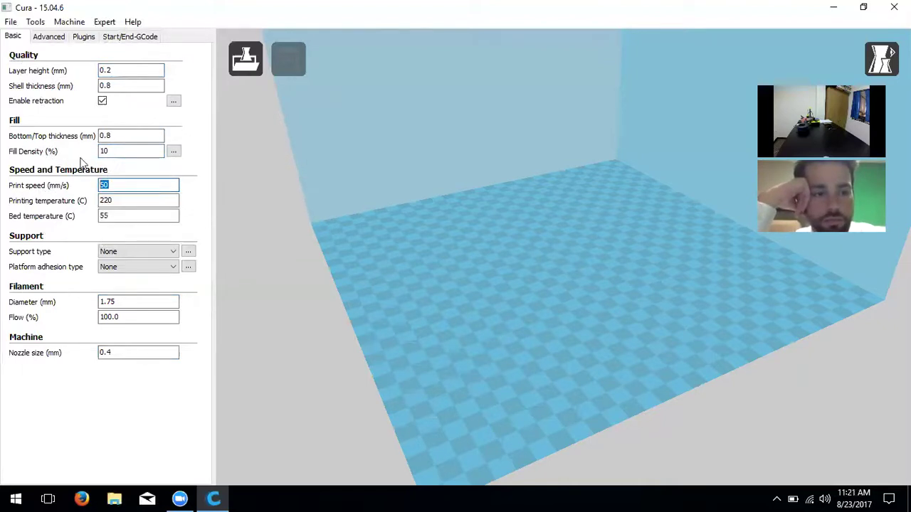
pyautogui.click(70, 23)
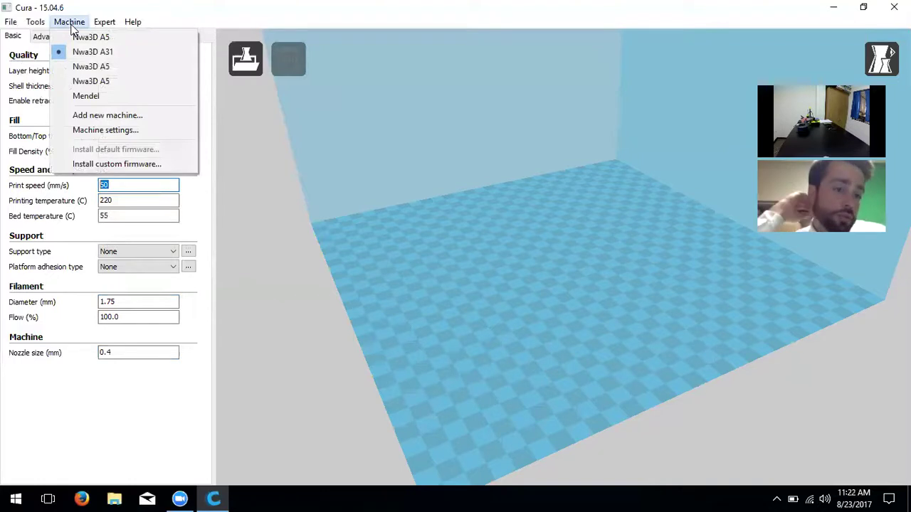
pyautogui.click(86, 95)
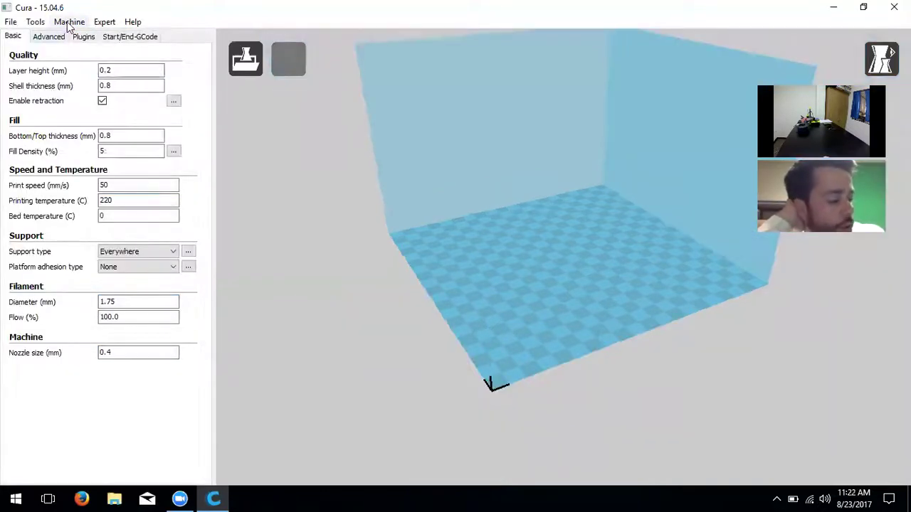
pyautogui.scroll(2, 519, 237)
pyautogui.scroll(-1, 523, 228)
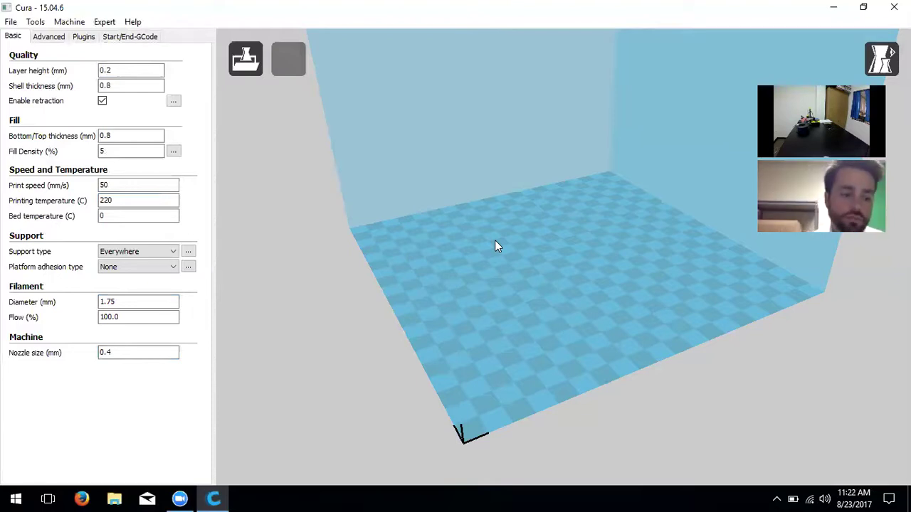
pyautogui.click(10, 21)
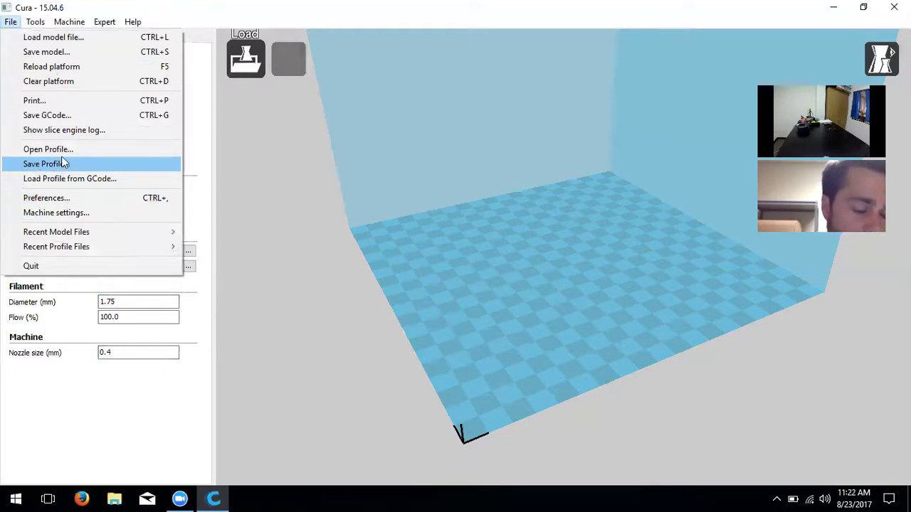
pyautogui.click(65, 21)
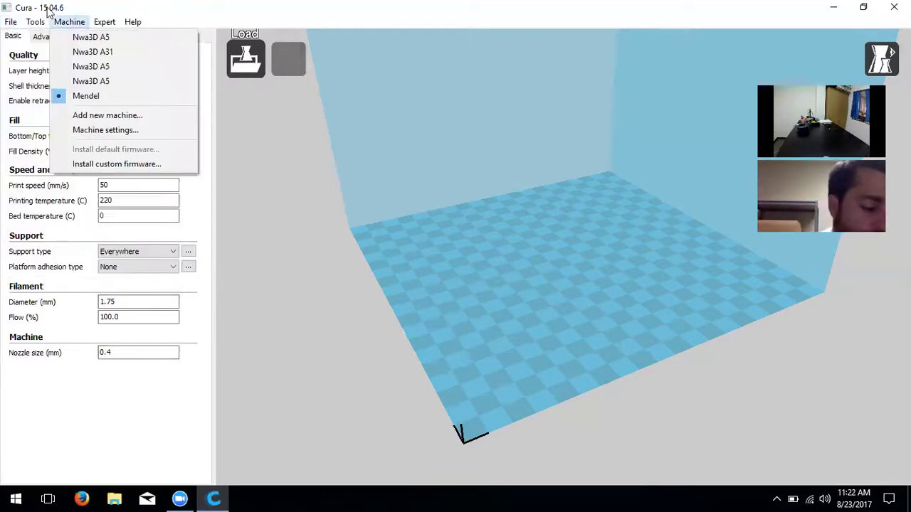
pyautogui.click(125, 115)
pyautogui.click(604, 35)
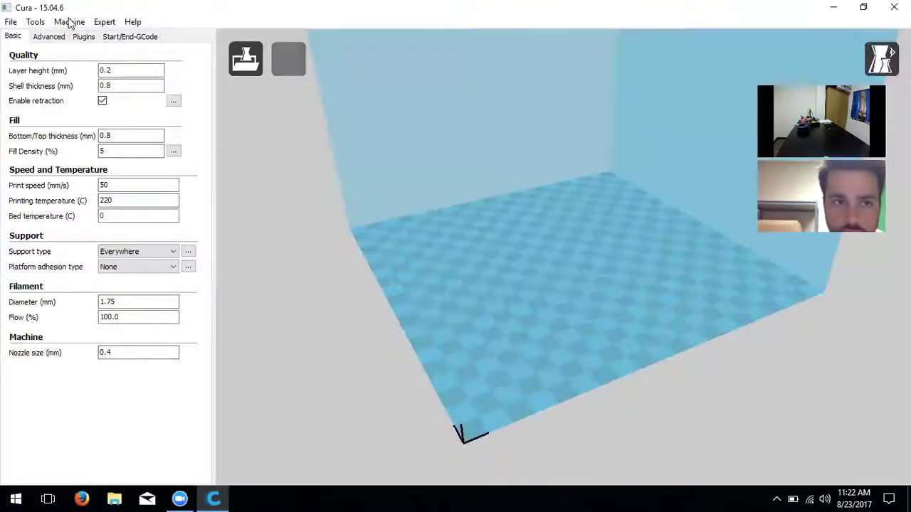
# Step: In the Mendel machine settings, set maximum width to 125 mm, depth to 150 mm and height to 100 mm, and disable the heated bed
pyautogui.click(68, 22)
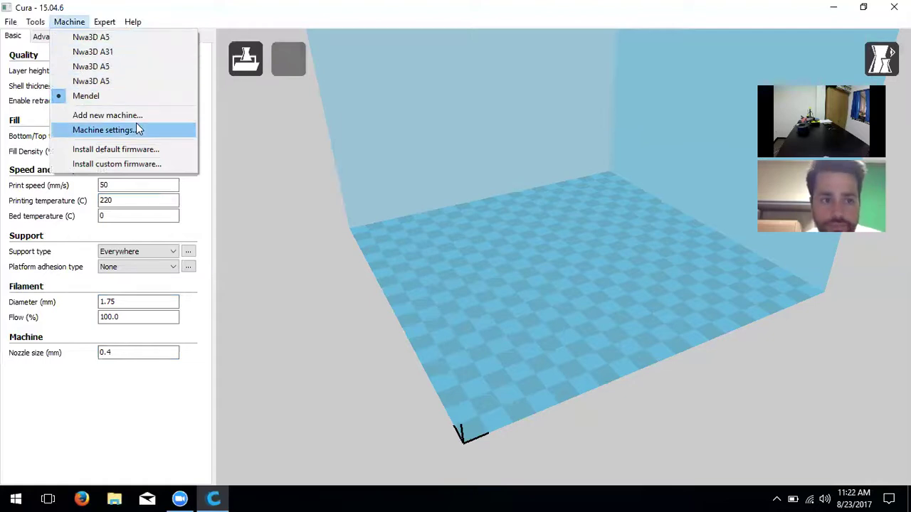
pyautogui.click(475, 172)
pyautogui.click(421, 213)
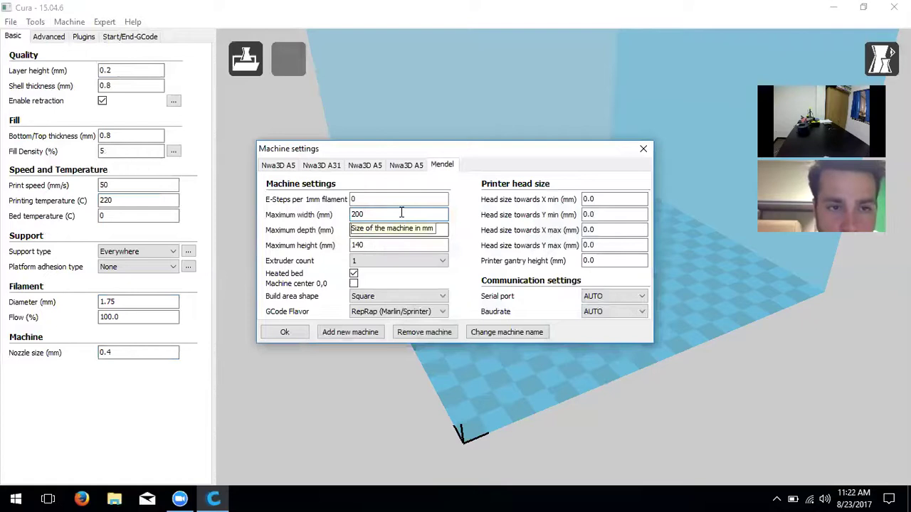
pyautogui.moveTo(401, 209); pyautogui.dragTo(346, 206)
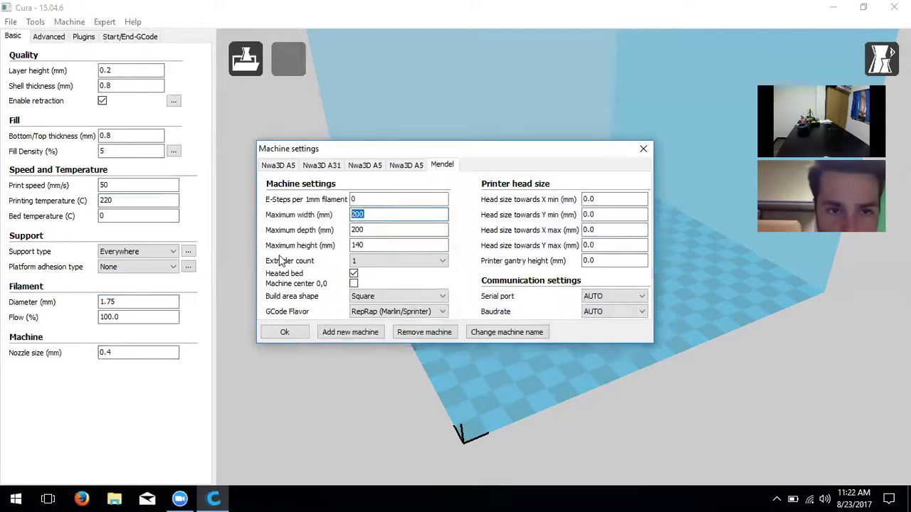
pyautogui.write('125')
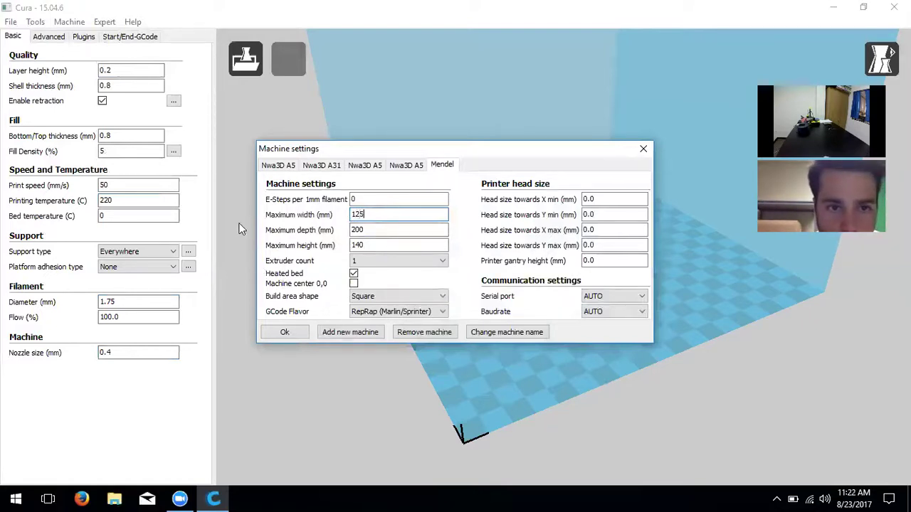
pyautogui.moveTo(410, 229); pyautogui.dragTo(347, 229)
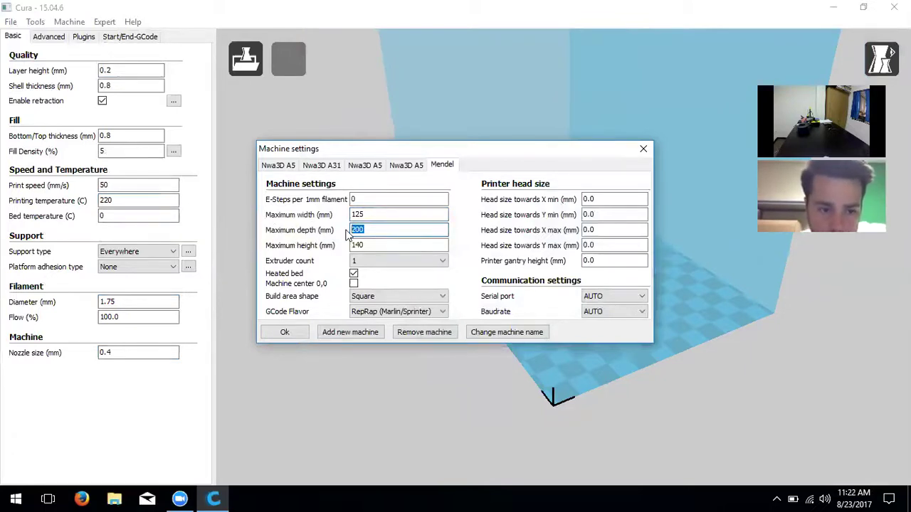
pyautogui.write('150')
pyautogui.press('Tab')
pyautogui.write('100')
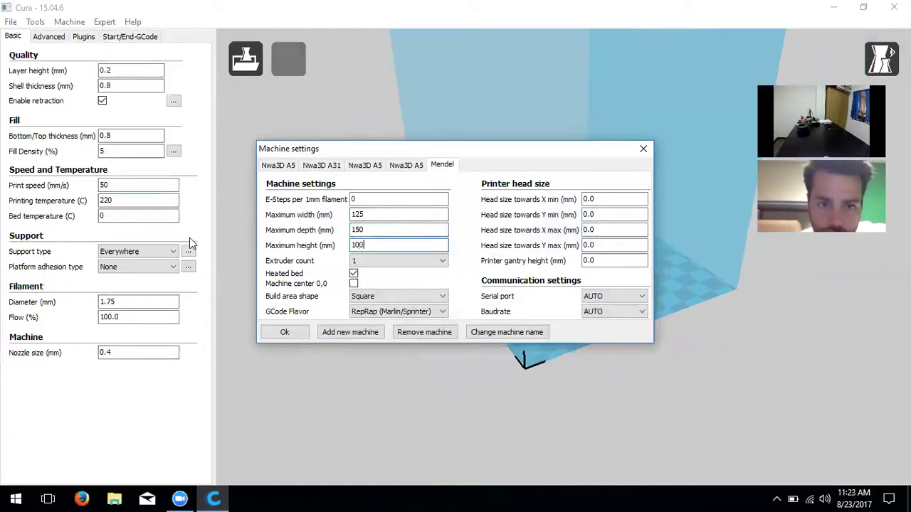
pyautogui.click(354, 275)
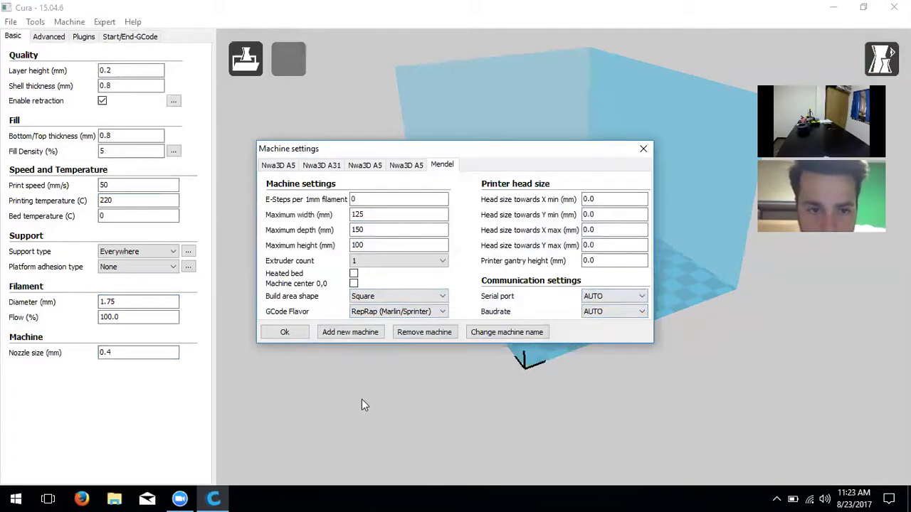
# Step: Rename the Mendel machine to "NWA3D A5 Medium Quality" and accept the machine settings
pyautogui.click(492, 334)
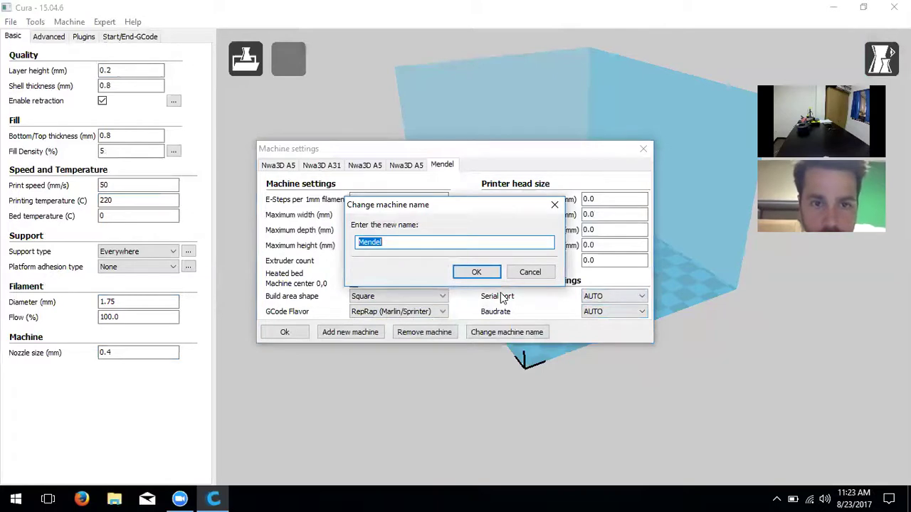
pyautogui.write('NWA3D A5 Med')
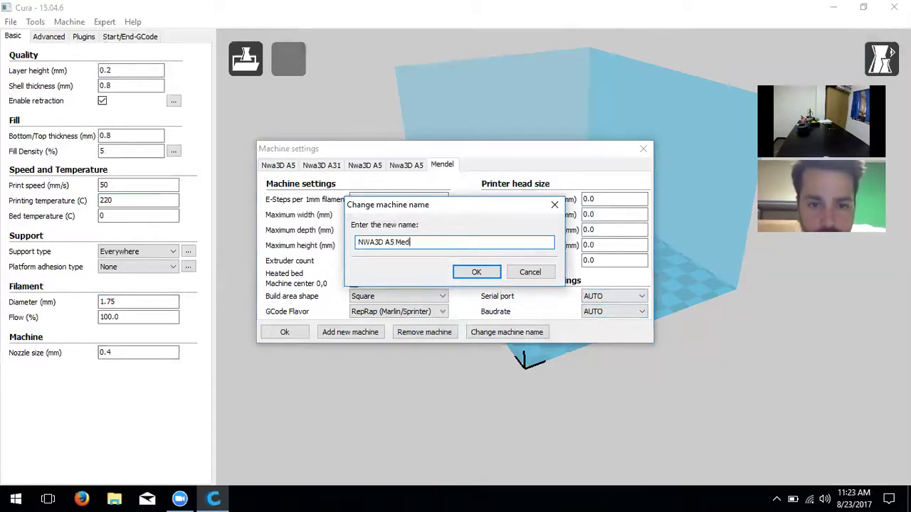
pyautogui.write('ium Quality')
pyautogui.press('BackSpace')
pyautogui.press('BackSpace')
pyautogui.press('BackSpace')
pyautogui.press('BackSpace')
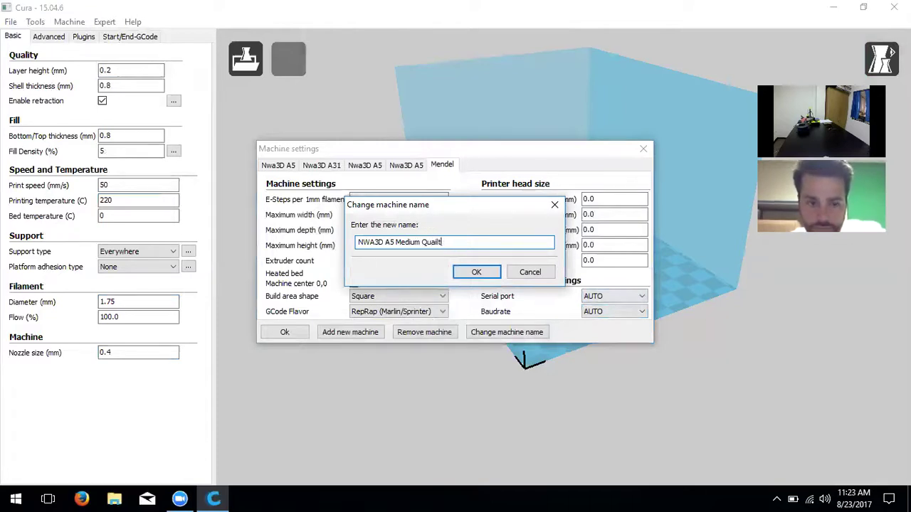
pyautogui.write('lity')
pyautogui.press('Return')
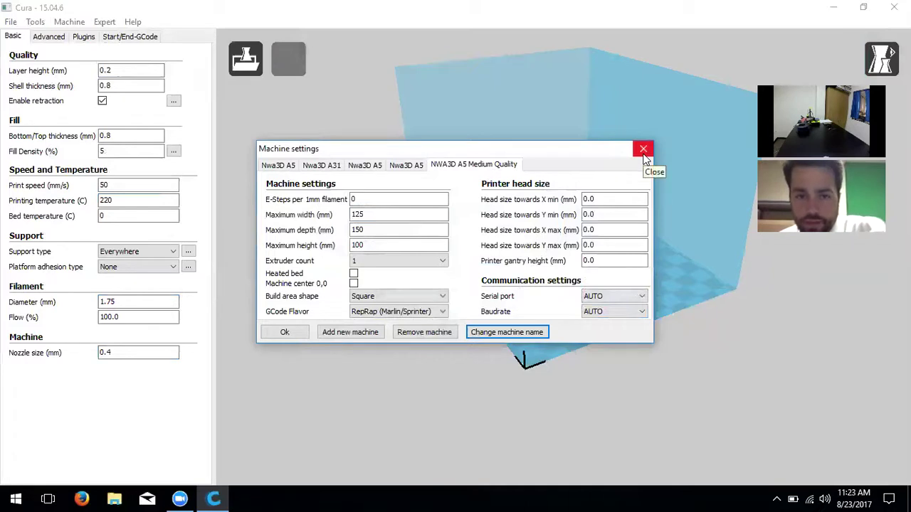
pyautogui.click(292, 333)
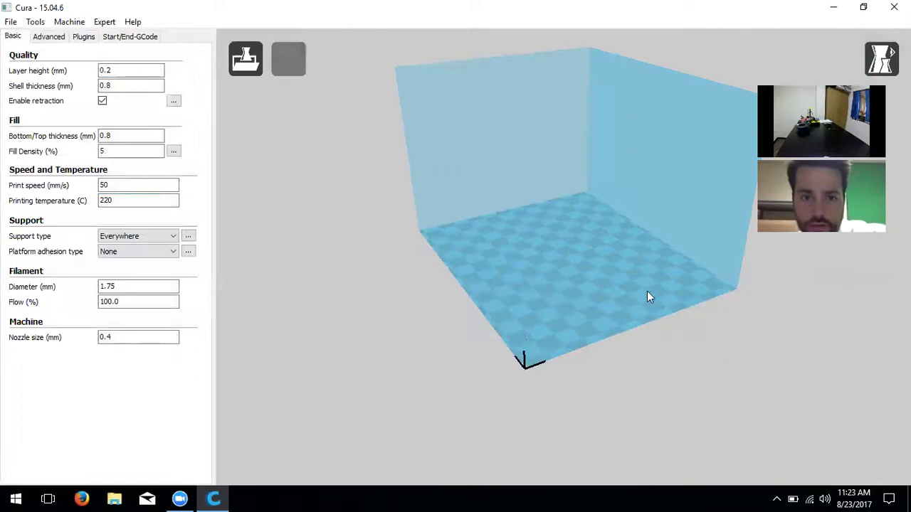
pyautogui.scroll(3, 628, 261)
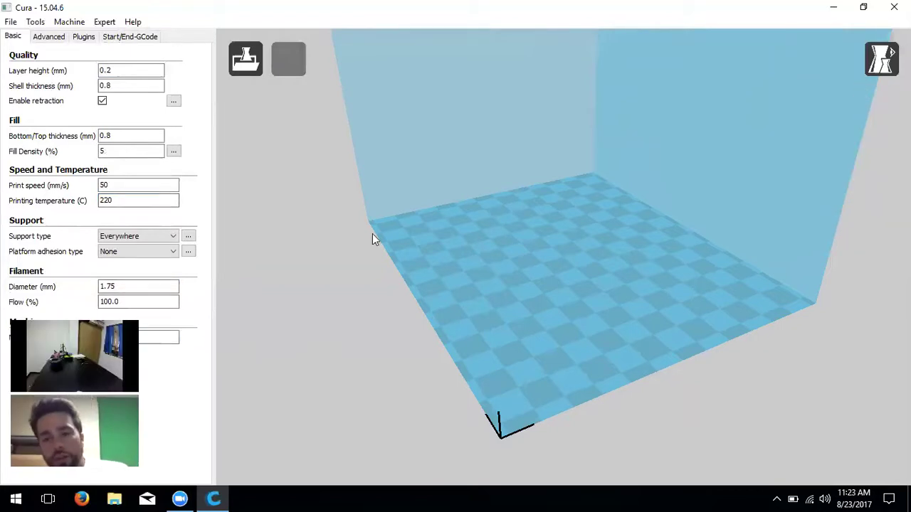
pyautogui.click(10, 22)
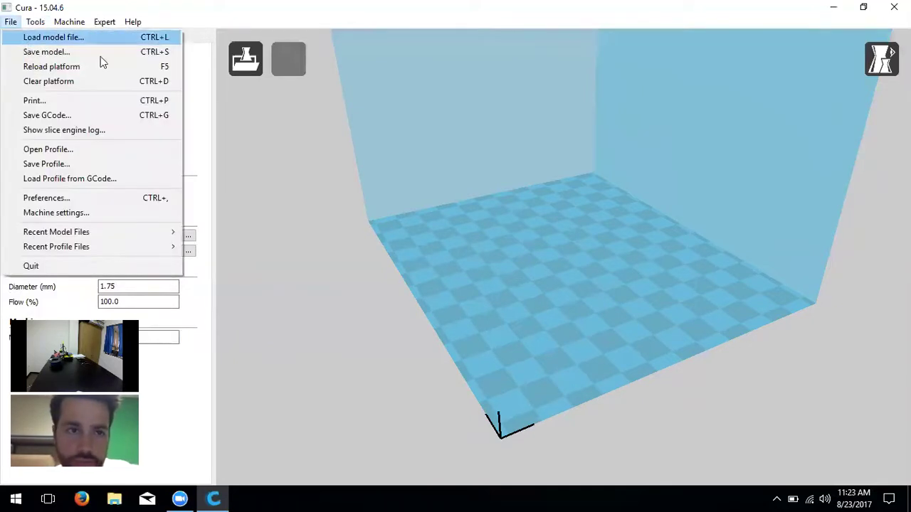
pyautogui.click(246, 61)
pyautogui.click(249, 63)
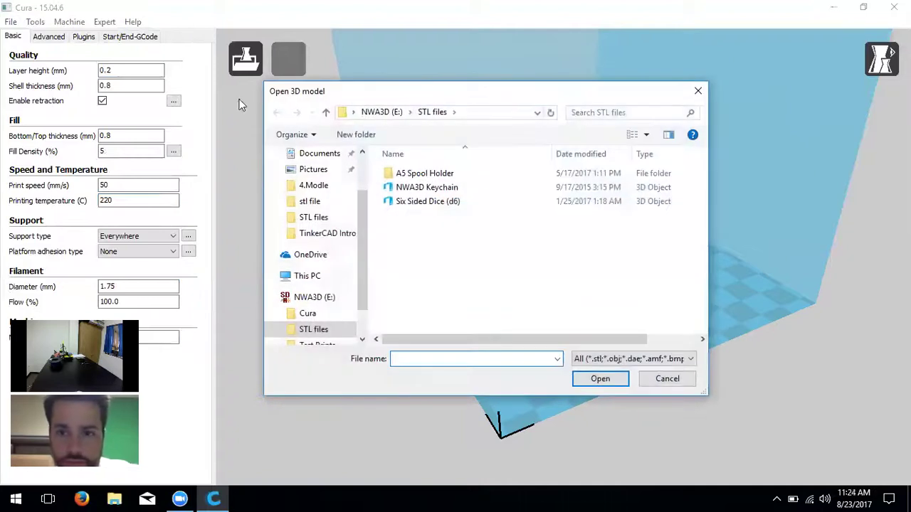
pyautogui.click(697, 90)
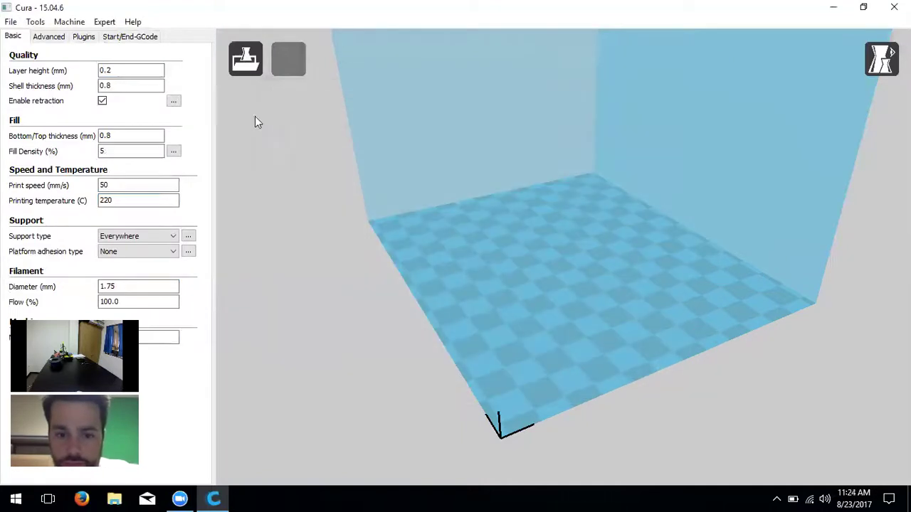
# Step: Load the Six Sided Dice (d6) model from the STL files folder on the NWA3D (E:) drive
pyautogui.click(242, 54)
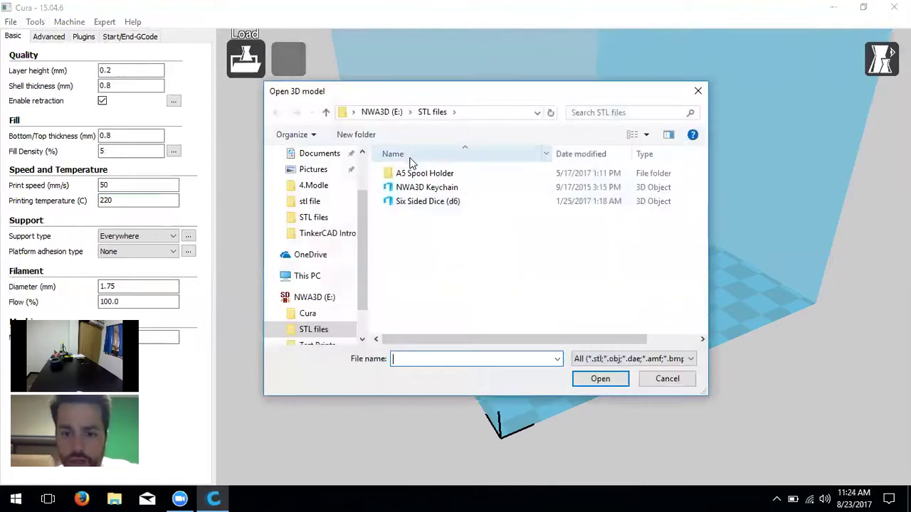
pyautogui.click(313, 298)
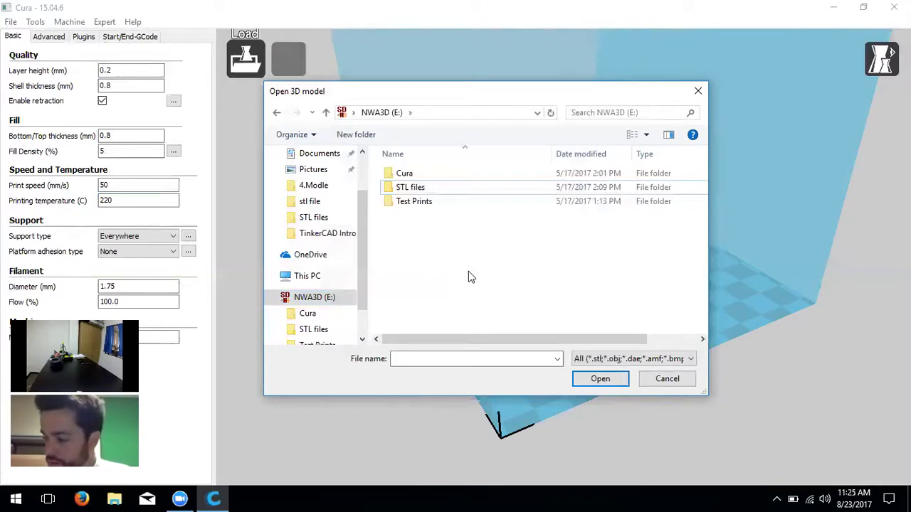
pyautogui.doubleClick(527, 188)
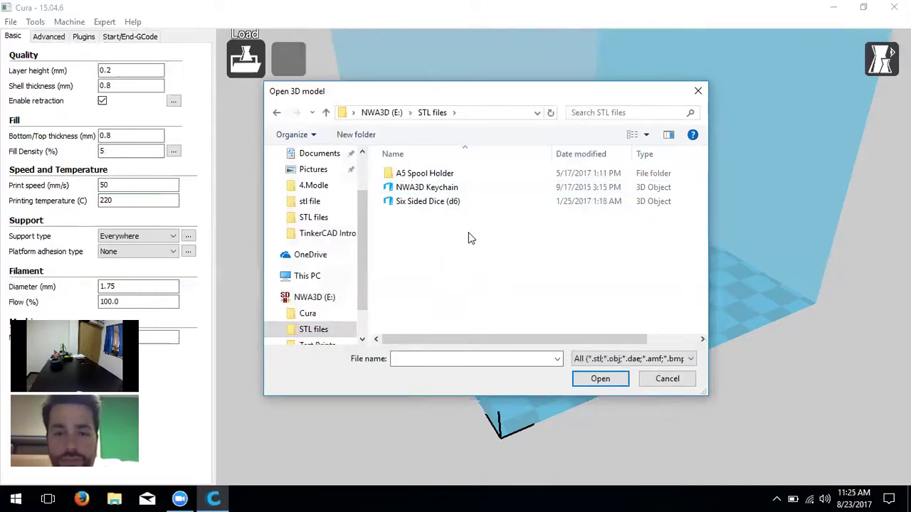
pyautogui.doubleClick(463, 201)
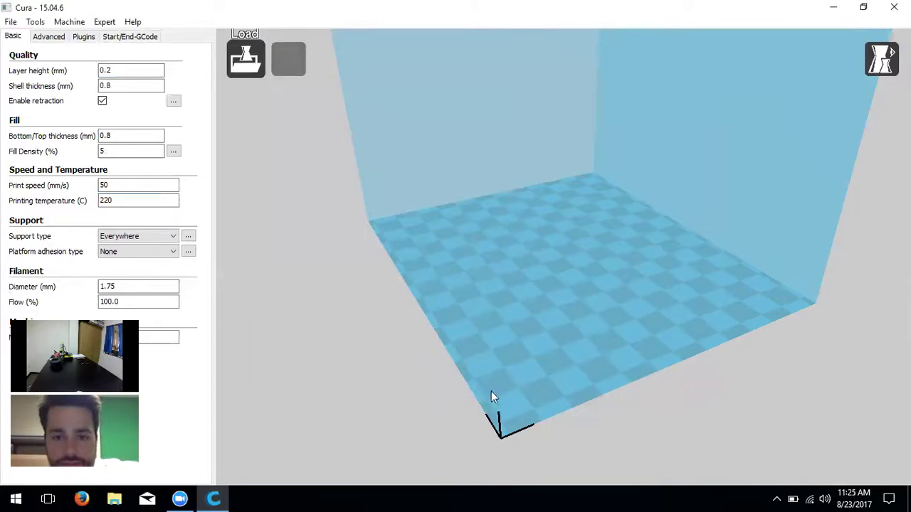
pyautogui.scroll(-4, 708, 321)
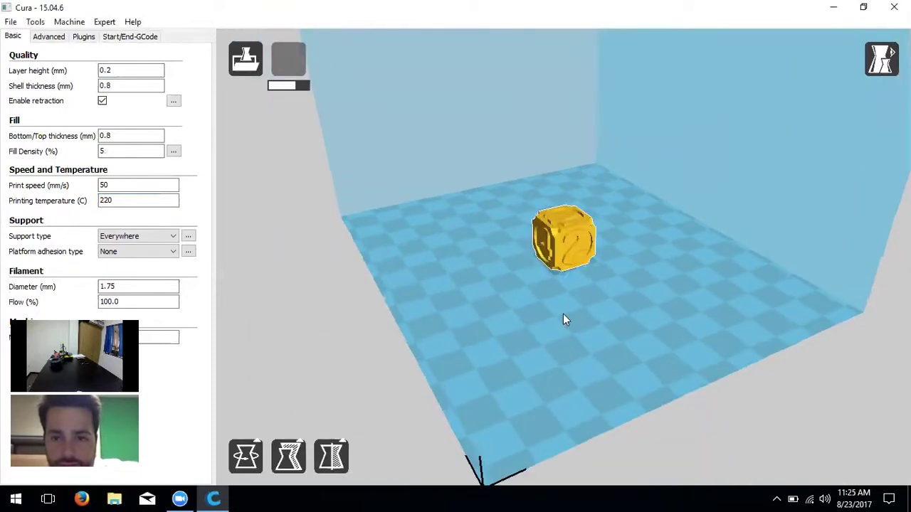
# Step: Shift the dice slightly on the build platform and reset all objects' positions
pyautogui.rightClick(554, 259)
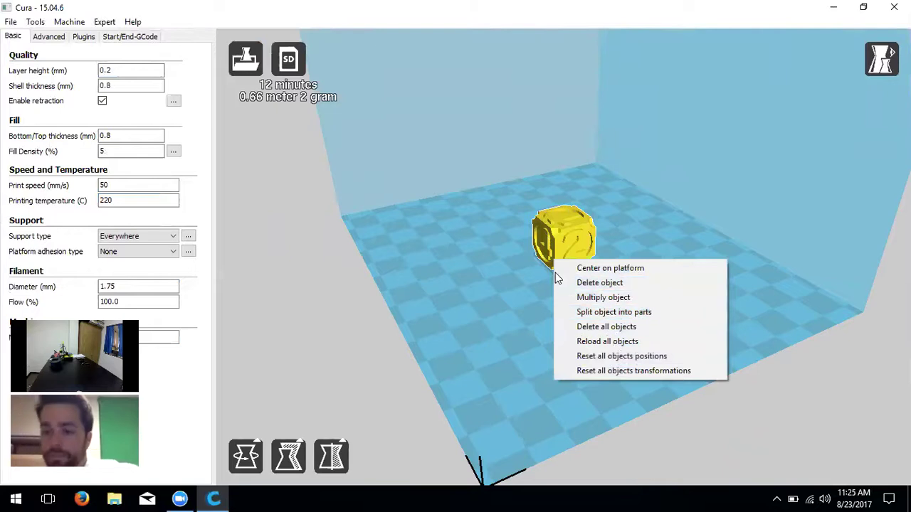
pyautogui.click(589, 245)
pyautogui.rightClick(570, 243)
pyautogui.click(577, 250)
pyautogui.moveTo(543, 277); pyautogui.dragTo(565, 268)
pyautogui.rightClick(556, 249)
pyautogui.click(662, 347)
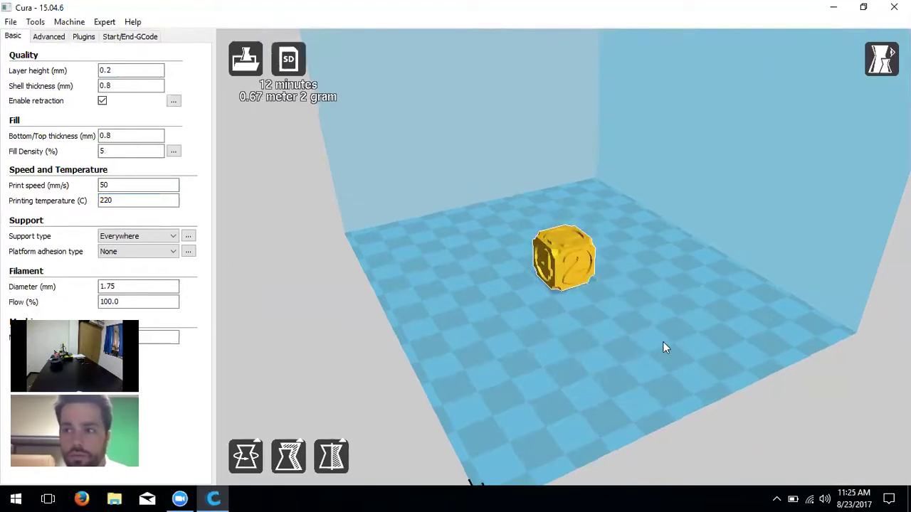
# Step: Bring up the Rotate controls for the dice and reset its rotation
pyautogui.moveTo(490, 400); pyautogui.dragTo(584, 369, button='right')
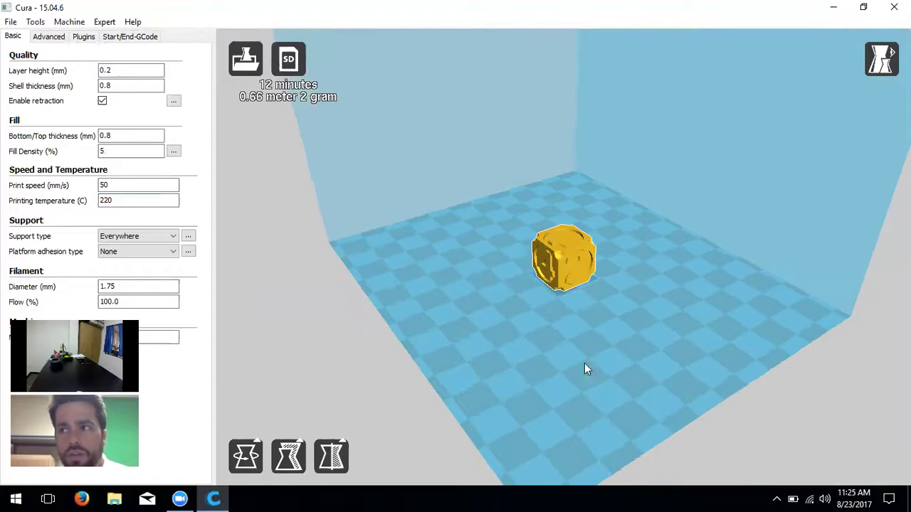
pyautogui.scroll(-3, 602, 349)
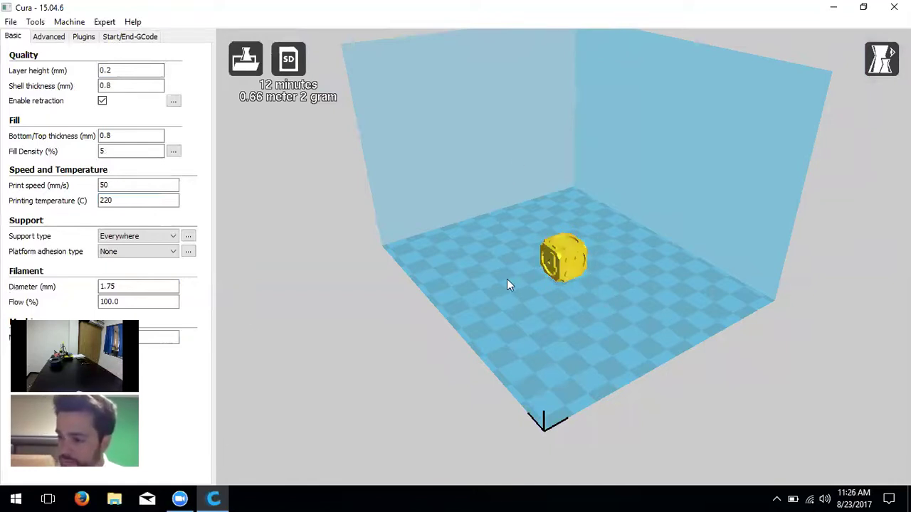
pyautogui.scroll(5, 562, 263)
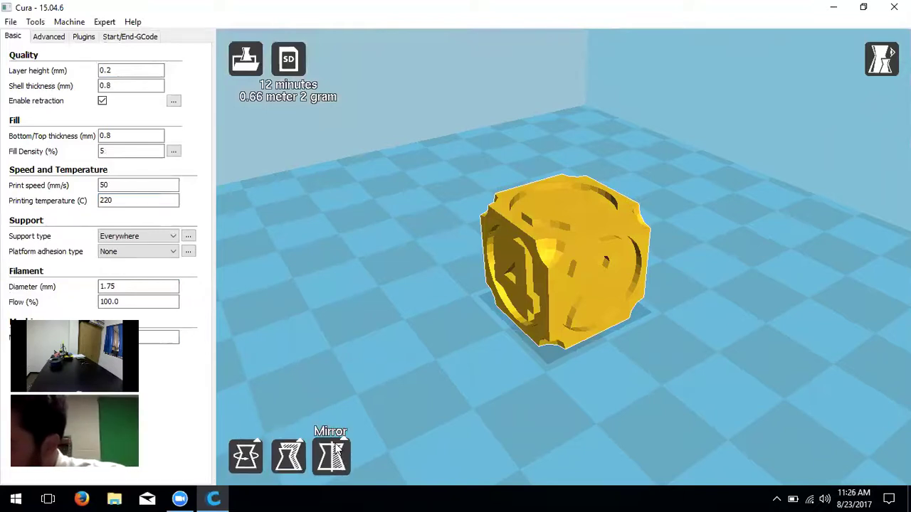
pyautogui.click(245, 457)
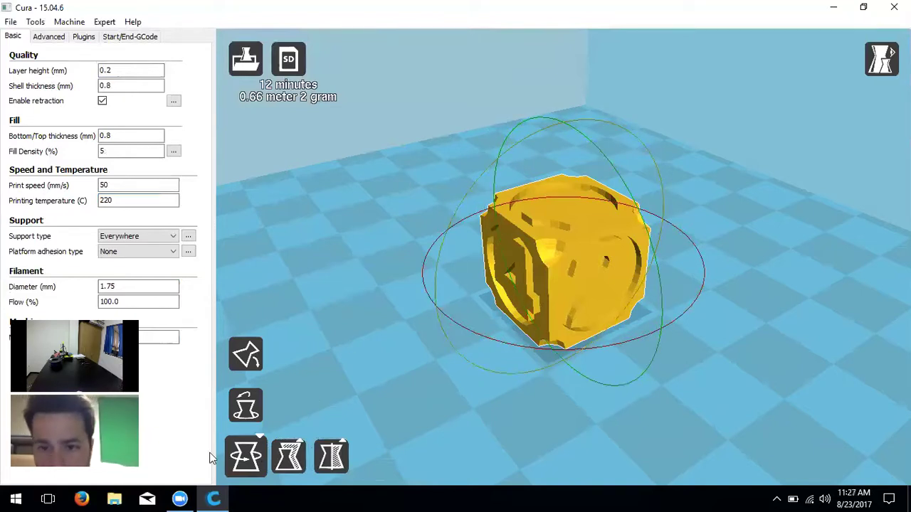
pyautogui.click(249, 456)
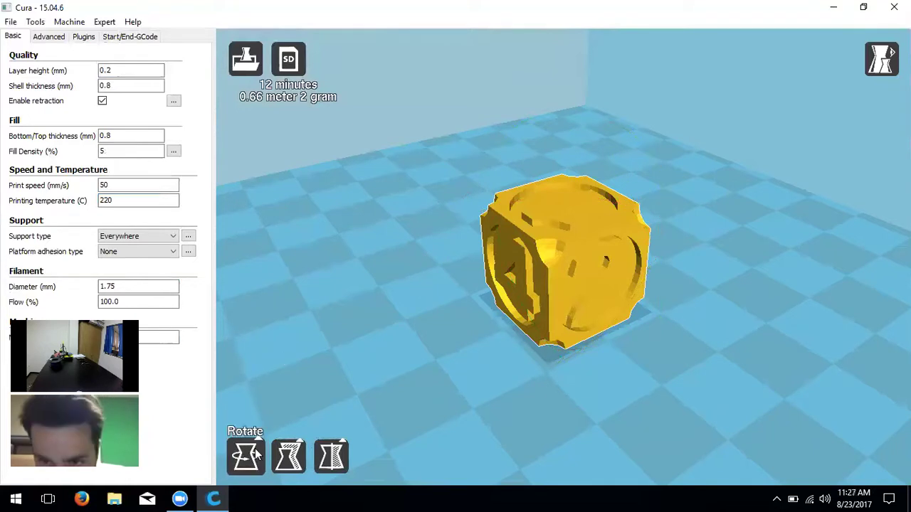
pyautogui.click(258, 455)
pyautogui.click(242, 463)
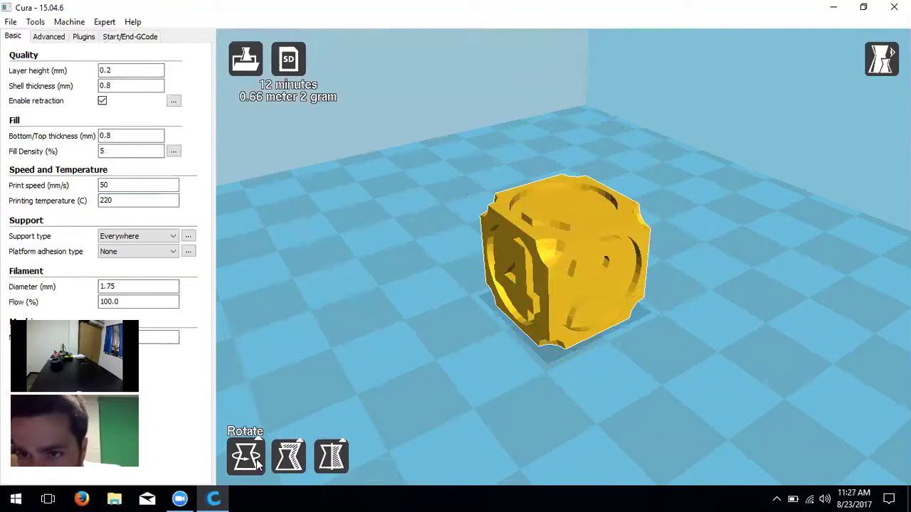
pyautogui.click(256, 458)
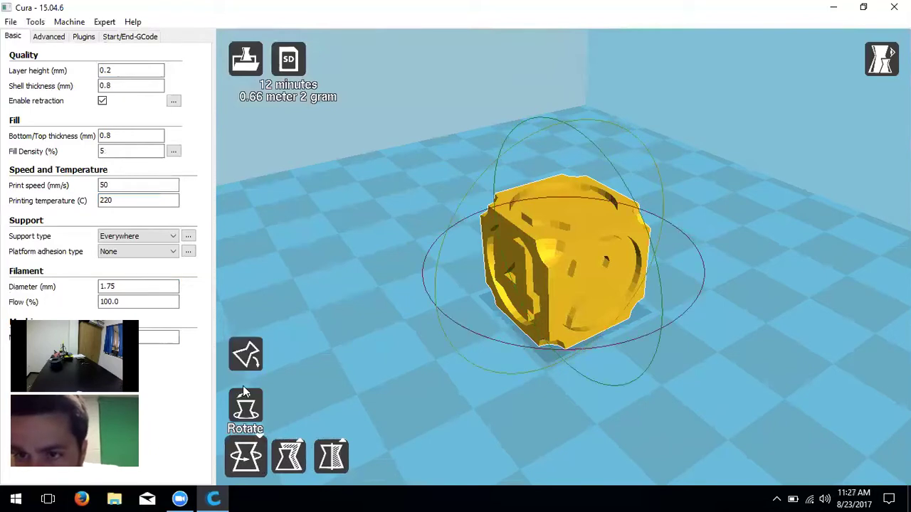
pyautogui.click(234, 414)
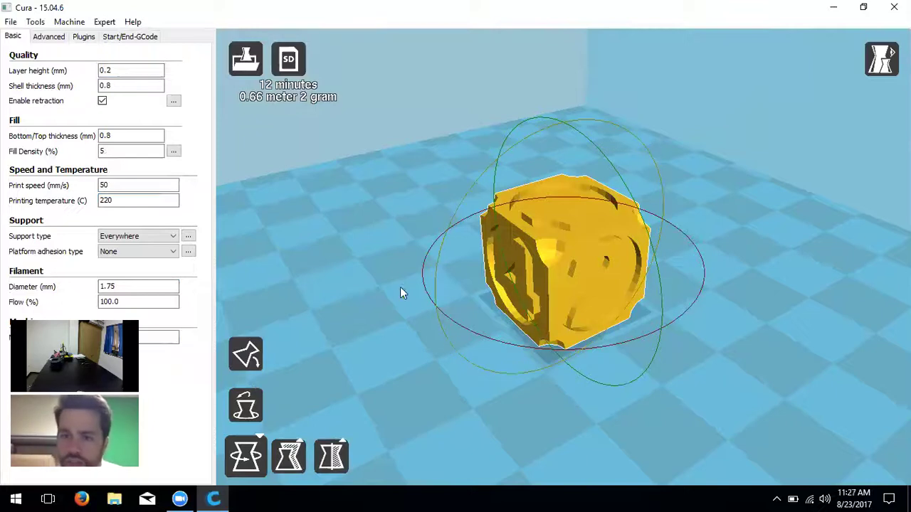
# Step: Reset the dice's rotation and tilt the dice freely about different axes
pyautogui.click(246, 406)
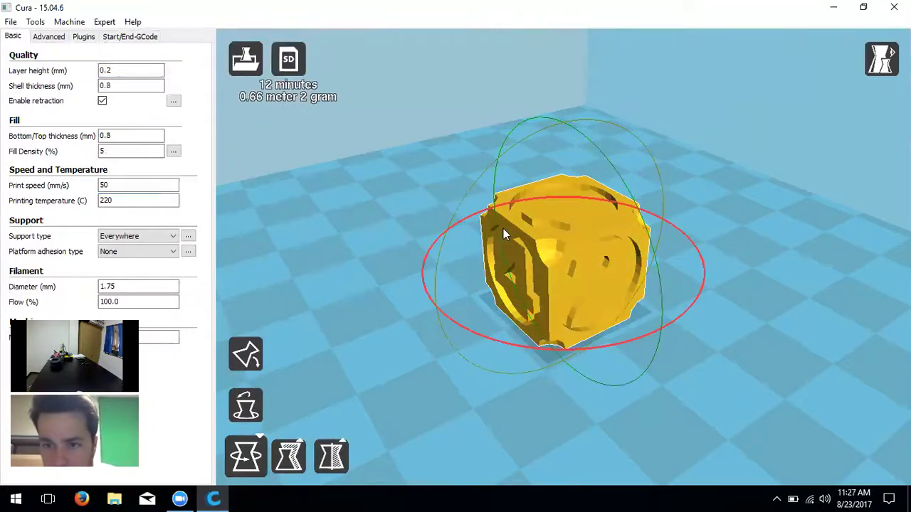
pyautogui.moveTo(605, 158); pyautogui.dragTo(663, 293)
pyautogui.moveTo(383, 430); pyautogui.dragTo(554, 388, button='right')
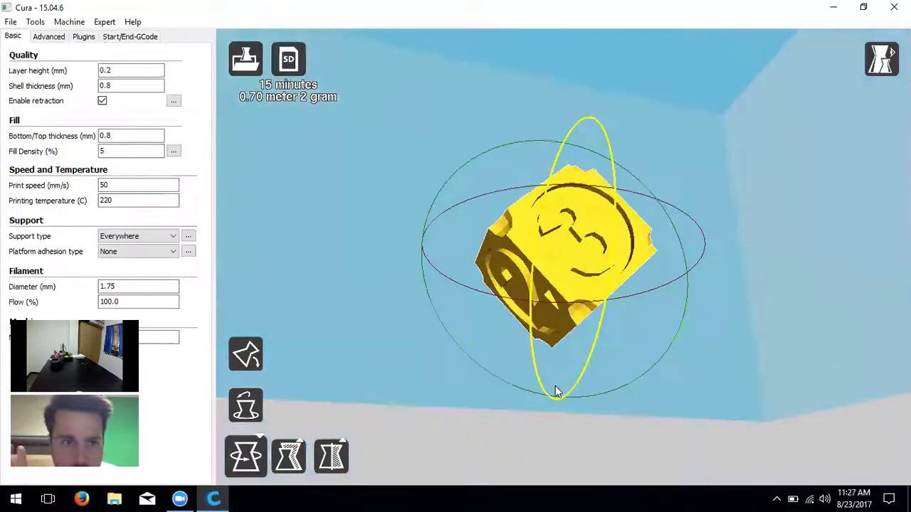
pyautogui.moveTo(553, 384); pyautogui.dragTo(537, 385)
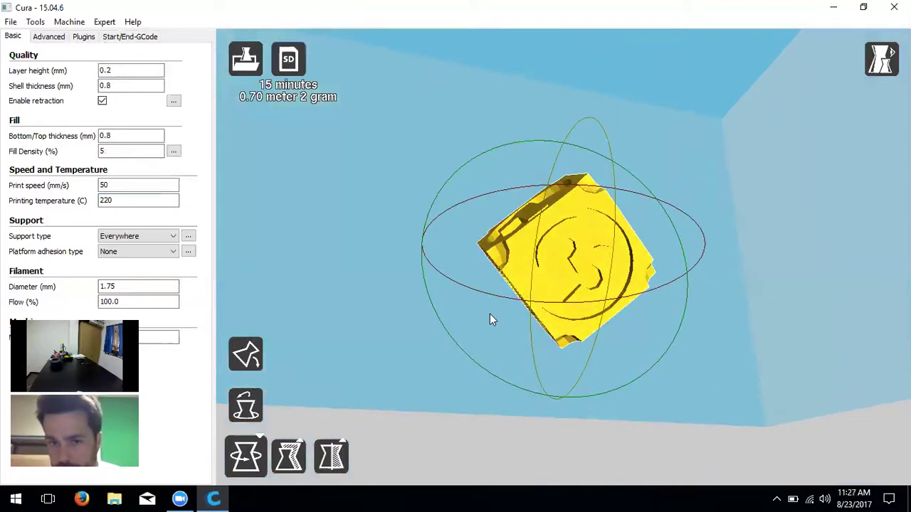
# Step: Lay the dice flat, and rotate it onto one edge and back onto a flat face
pyautogui.click(246, 353)
pyautogui.moveTo(368, 373); pyautogui.dragTo(447, 340, button='right')
pyautogui.moveTo(624, 147); pyautogui.dragTo(722, 229)
pyautogui.moveTo(605, 425); pyautogui.dragTo(605, 392, button='right')
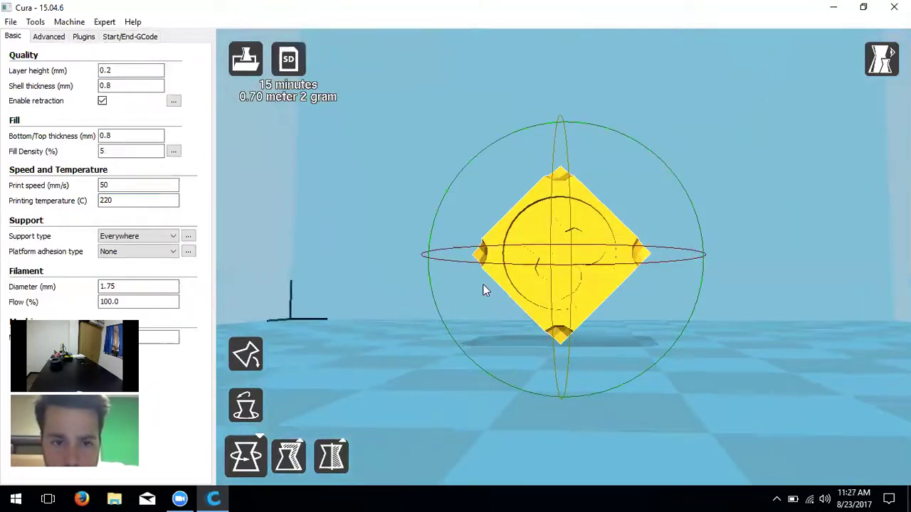
pyautogui.moveTo(624, 298)
pyautogui.mouseDown(button='right')
pyautogui.moveTo(648, 325)
pyautogui.moveTo(633, 325)
pyautogui.moveTo(633, 300)
pyautogui.mouseUp(button='right')
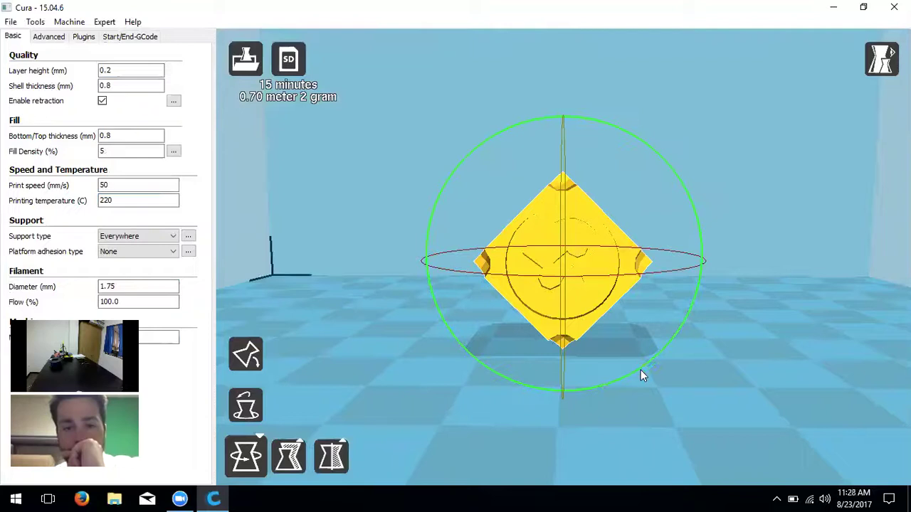
pyautogui.moveTo(529, 123); pyautogui.dragTo(463, 196)
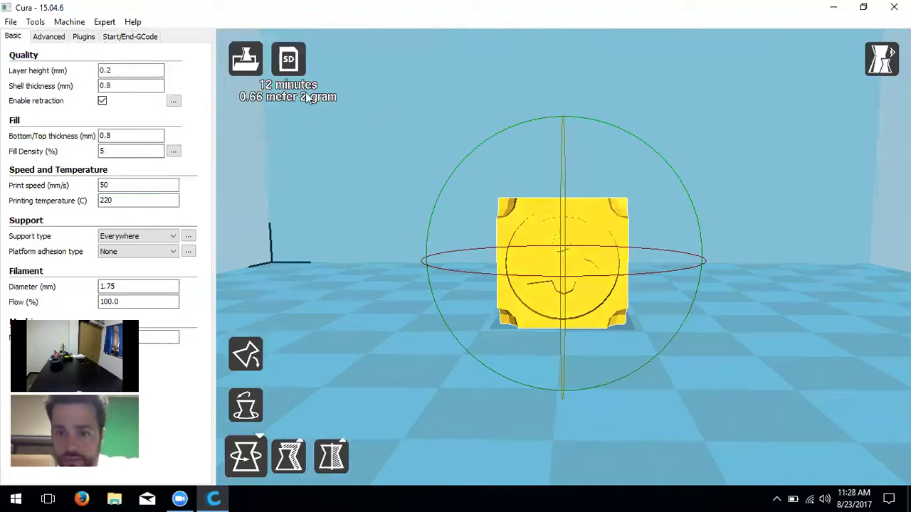
# Step: Scale the dice uniformly by a factor of 2 on all axes
pyautogui.click(282, 464)
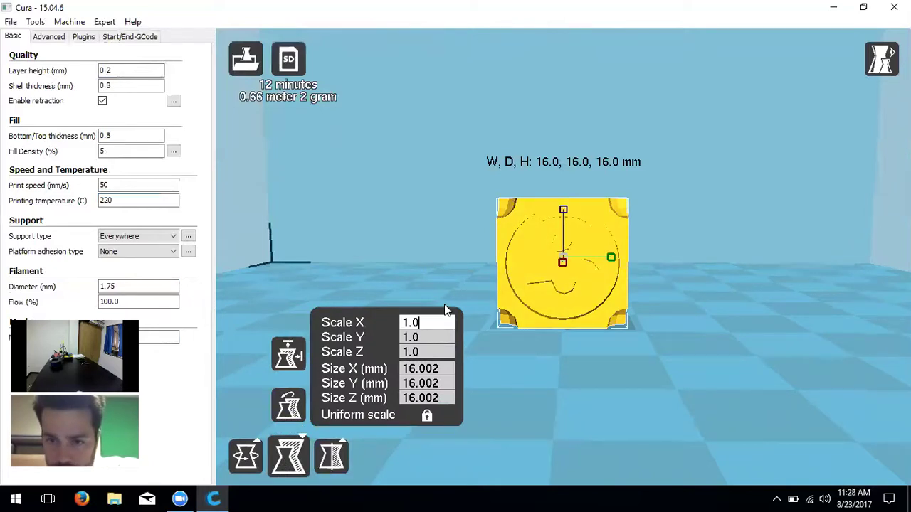
pyautogui.write('2')
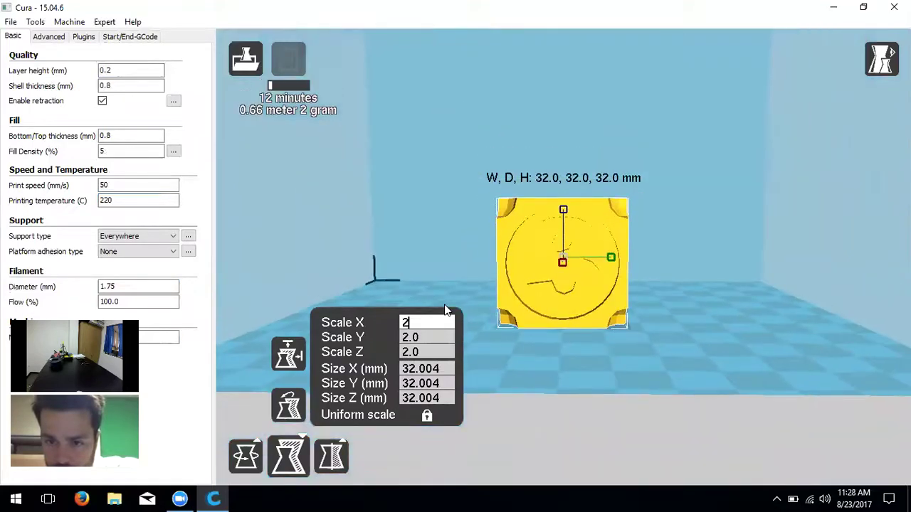
pyautogui.moveTo(615, 308); pyautogui.dragTo(661, 334, button='right')
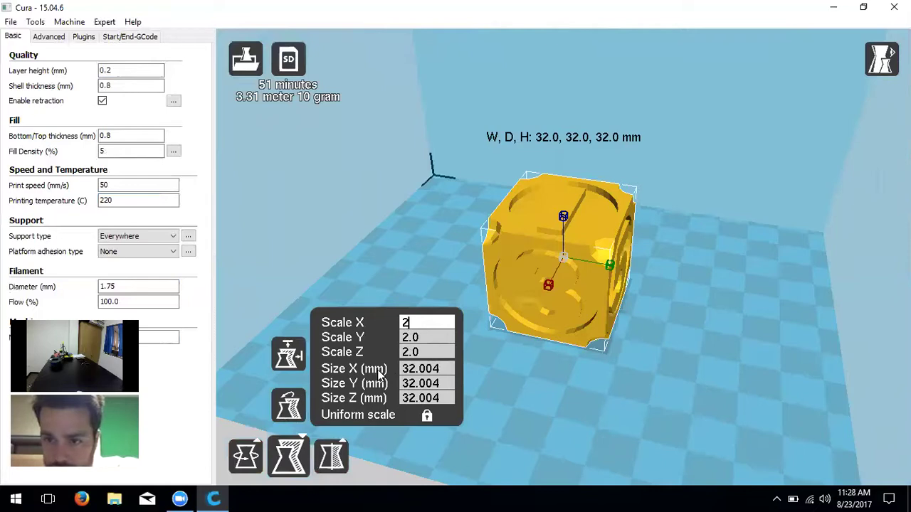
pyautogui.click(442, 375)
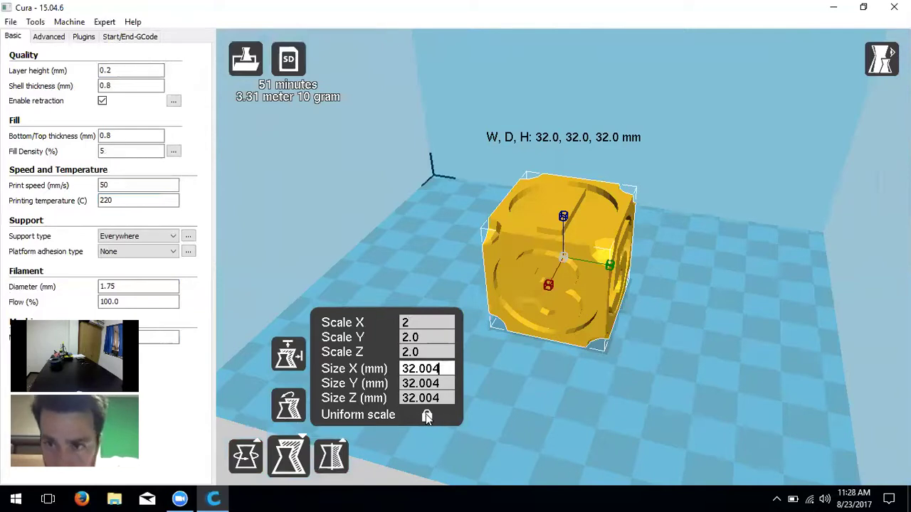
pyautogui.click(428, 321)
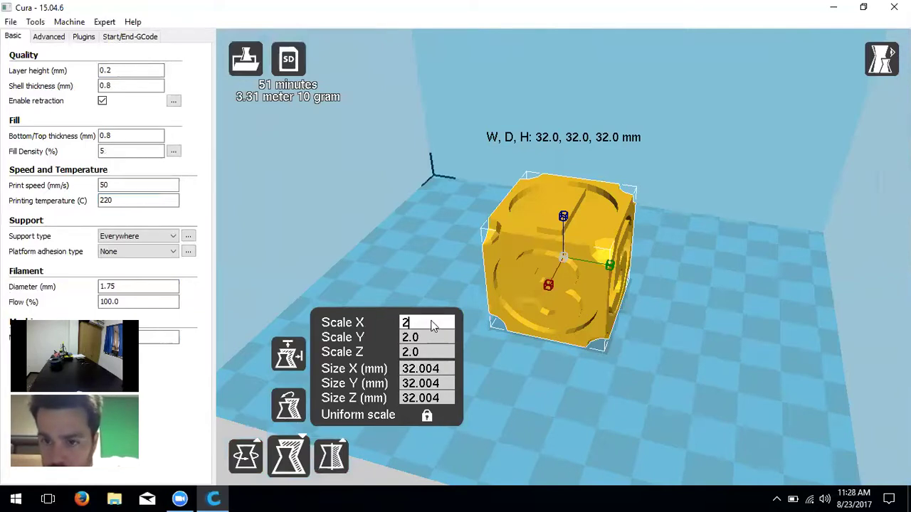
pyautogui.write('1')
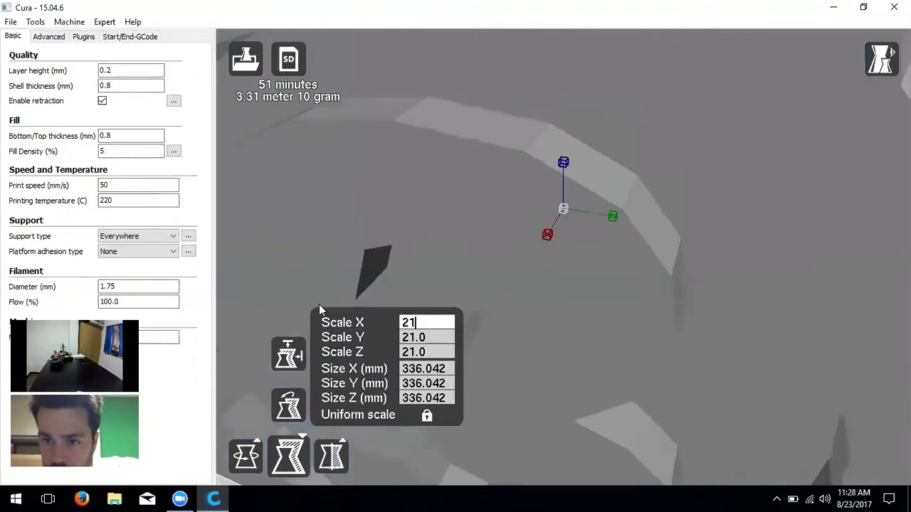
pyautogui.press('BackSpace')
pyautogui.press('BackSpace')
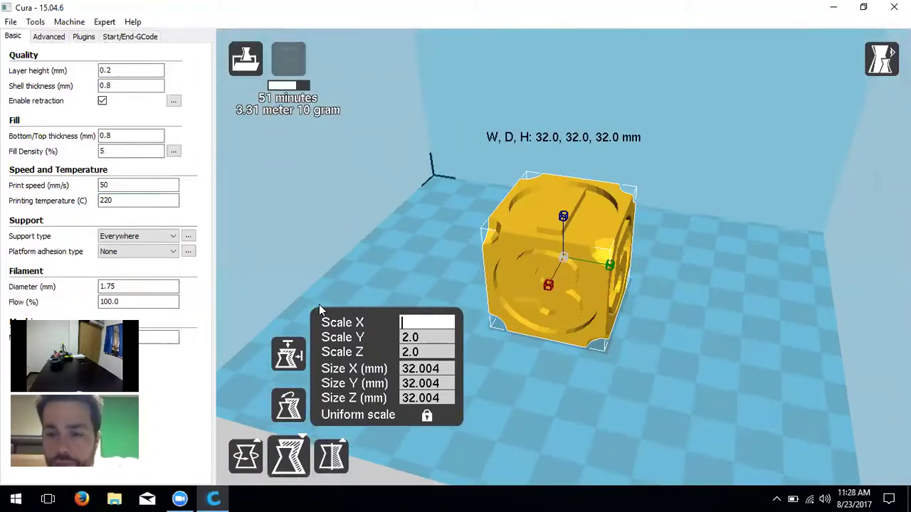
pyautogui.write('2')
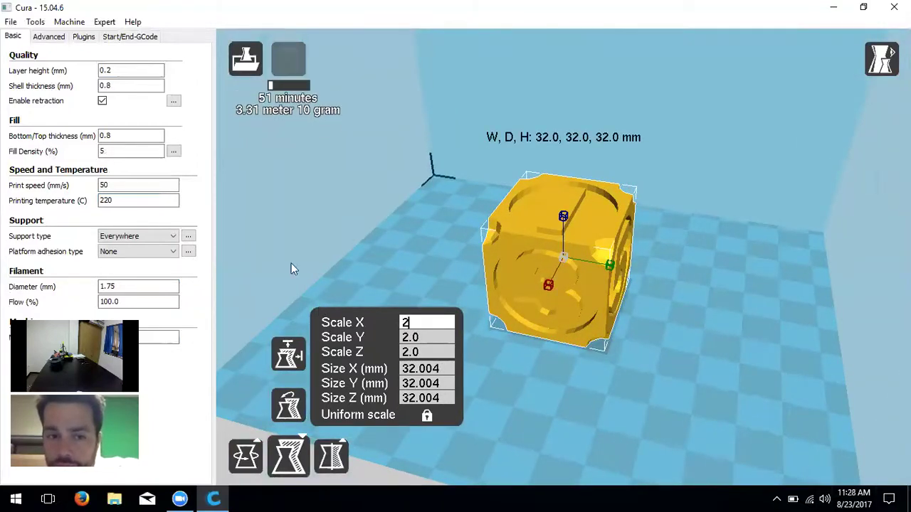
# Step: Resize the dice freehand to about 16 mm and about 40 mm per side, toggling uniform scaling off and back on in between
pyautogui.moveTo(563, 216); pyautogui.dragTo(562, 238)
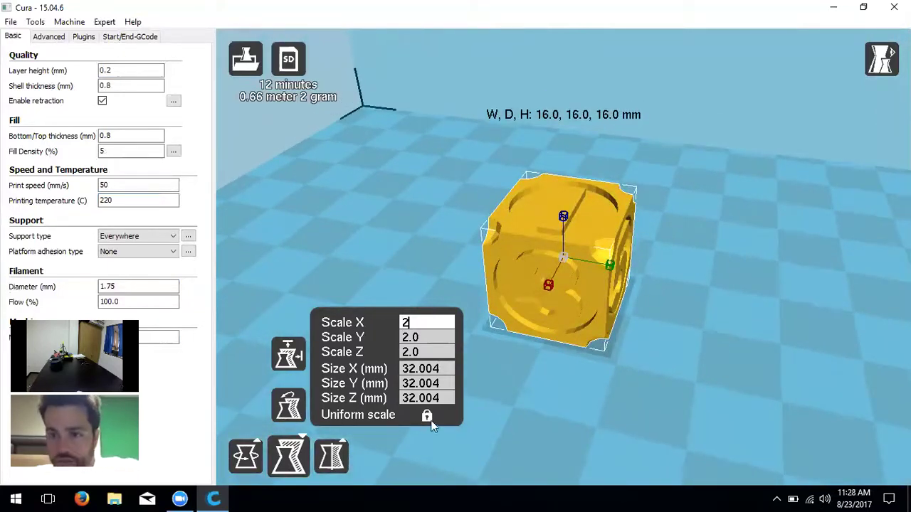
pyautogui.click(427, 415)
pyautogui.moveTo(608, 264); pyautogui.dragTo(711, 321)
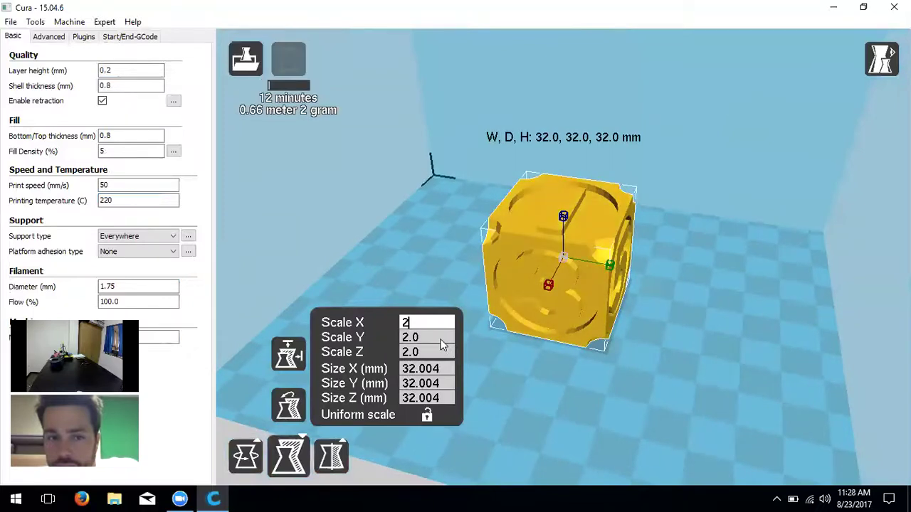
pyautogui.click(439, 340)
pyautogui.click(428, 418)
pyautogui.moveTo(561, 263); pyautogui.dragTo(578, 254)
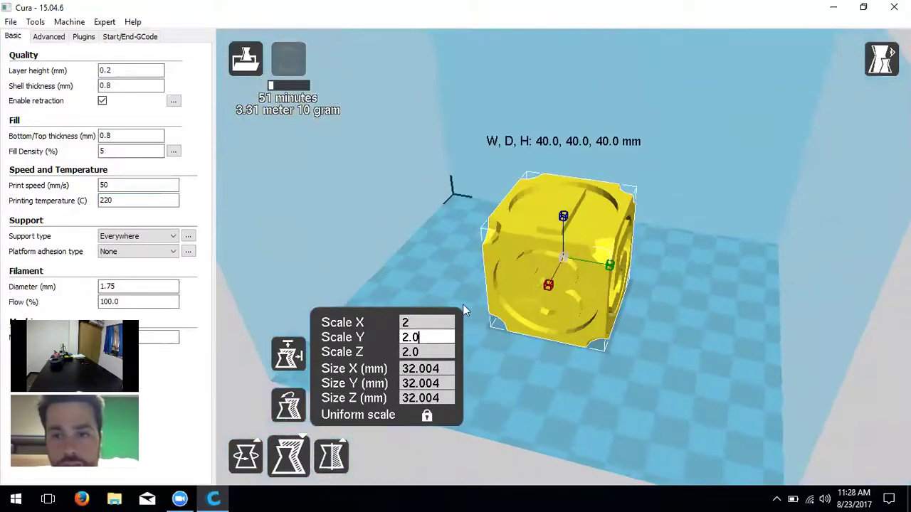
# Step: Set the dice's uniform scale factor to 1
pyautogui.press('BackSpace')
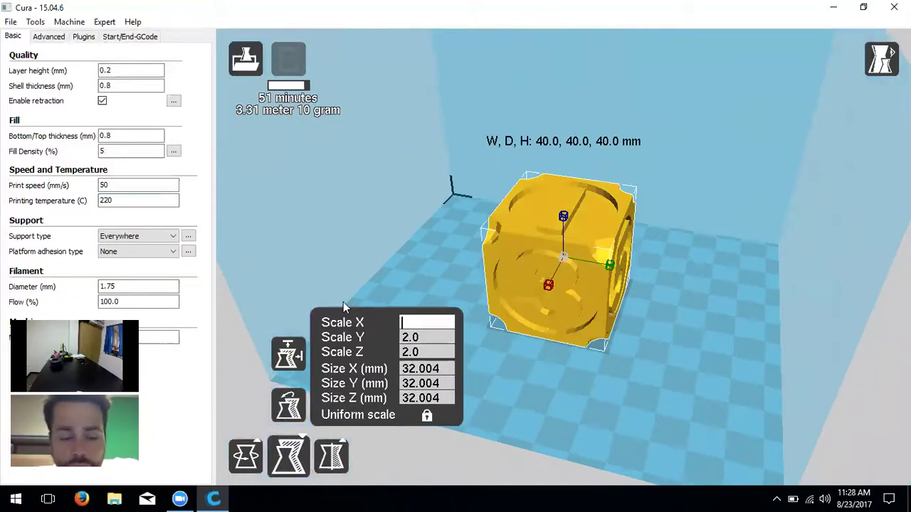
pyautogui.write('1')
pyautogui.press('Tab')
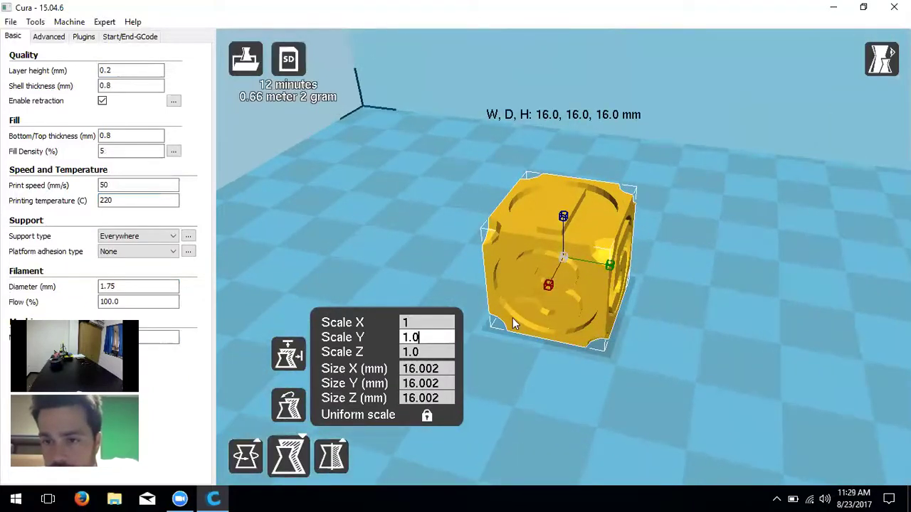
# Step: Try enlarging the dice to the maximum size the build volume allows
pyautogui.moveTo(618, 375)
pyautogui.mouseDown(button='right')
pyautogui.moveTo(683, 338)
pyautogui.moveTo(598, 394)
pyautogui.moveTo(763, 346)
pyautogui.moveTo(683, 391)
pyautogui.moveTo(589, 389)
pyautogui.moveTo(621, 376)
pyautogui.mouseUp(button='right')
pyautogui.scroll(-5, 608, 386)
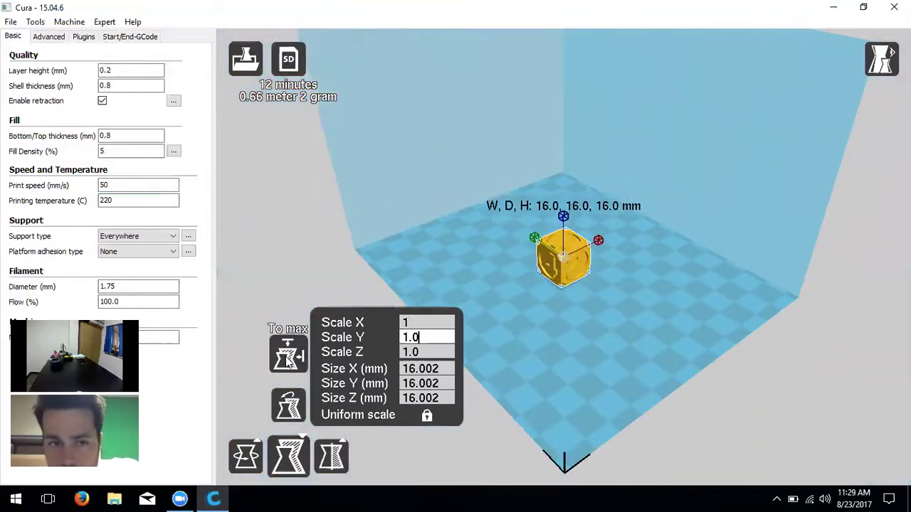
pyautogui.click(288, 356)
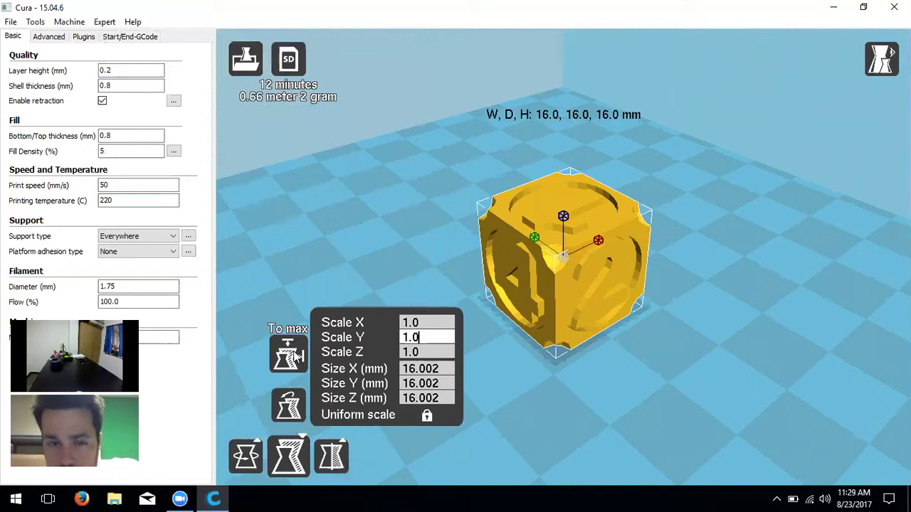
pyautogui.scroll(-10, 297, 356)
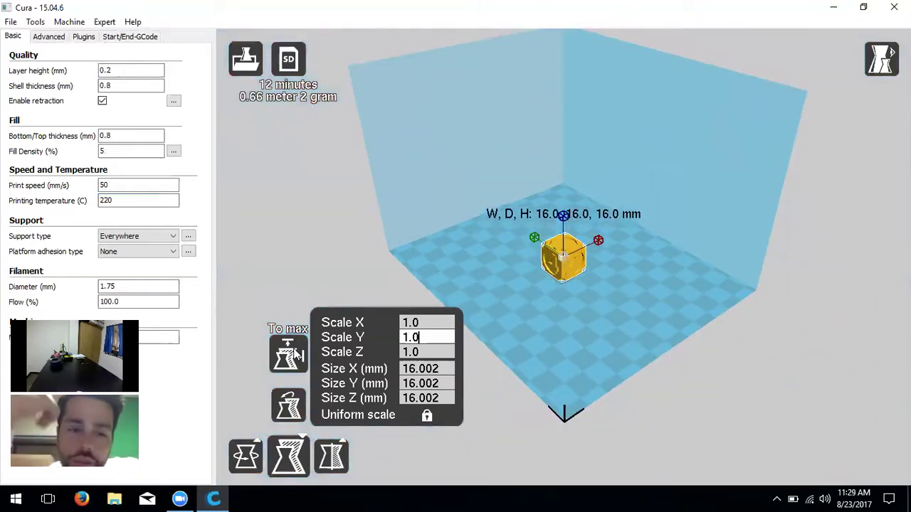
pyautogui.scroll(10, 288, 416)
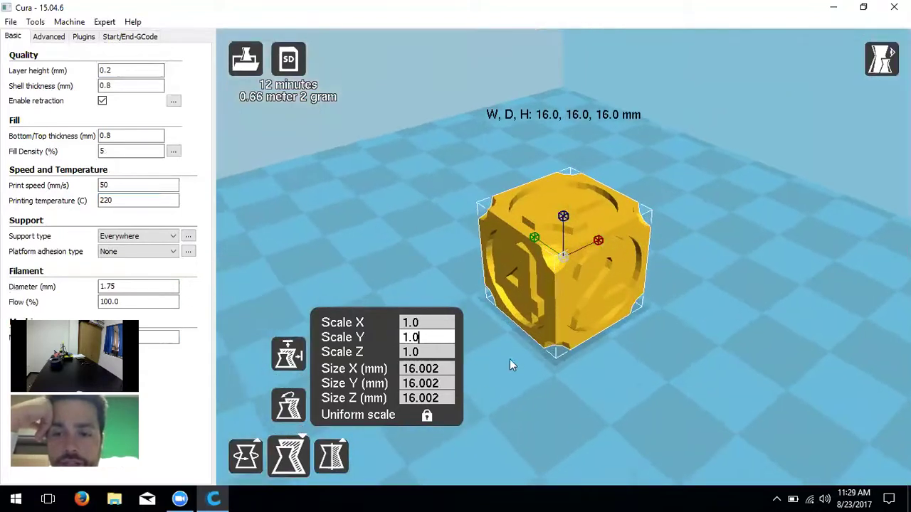
pyautogui.scroll(-4, 427, 398)
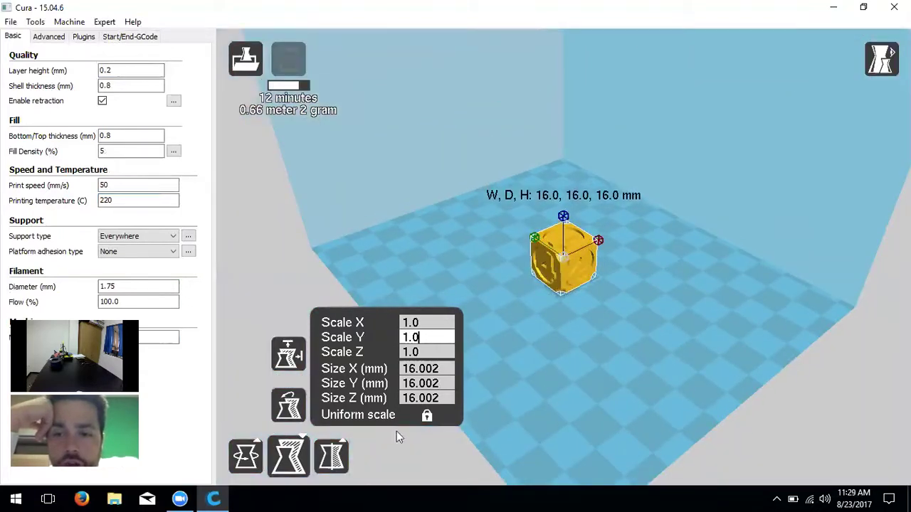
# Step: Turn off uniform scaling and set the dice's X size to 30 mm
pyautogui.click(440, 367)
pyautogui.press('BackSpace')
pyautogui.press('BackSpace')
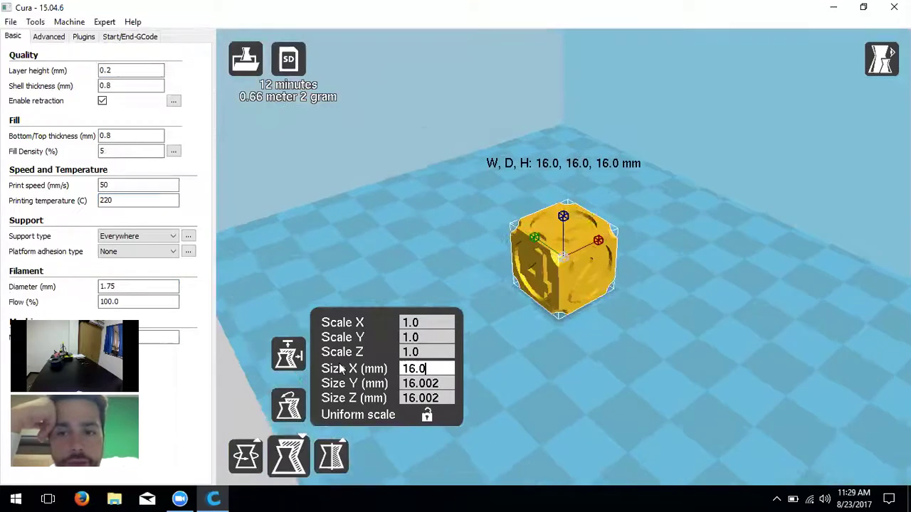
pyautogui.press('BackSpace')
pyautogui.press('BackSpace')
pyautogui.press('BackSpace')
pyautogui.press('BackSpace')
pyautogui.write('30')
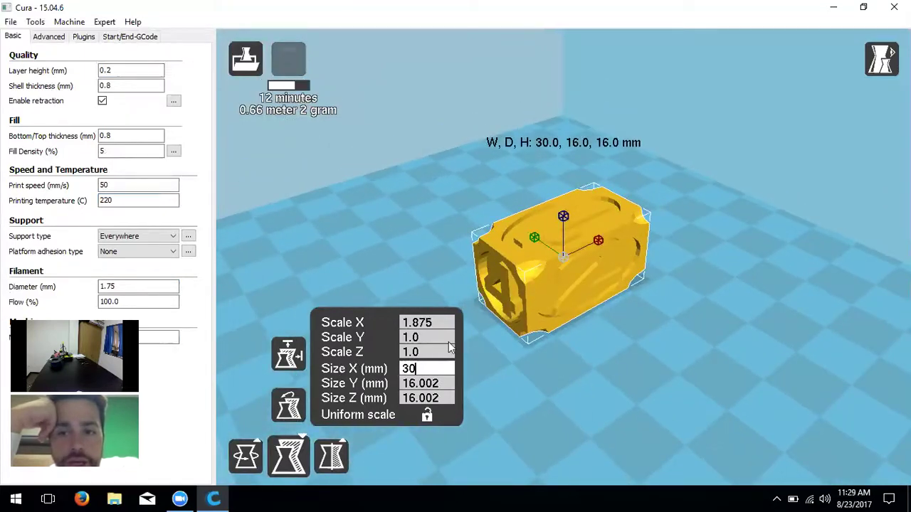
# Step: Stretch the dice along Y to a size of 200 mm
pyautogui.press('Tab')
pyautogui.press('BackSpace')
pyautogui.press('BackSpace')
pyautogui.press('BackSpace')
pyautogui.press('BackSpace')
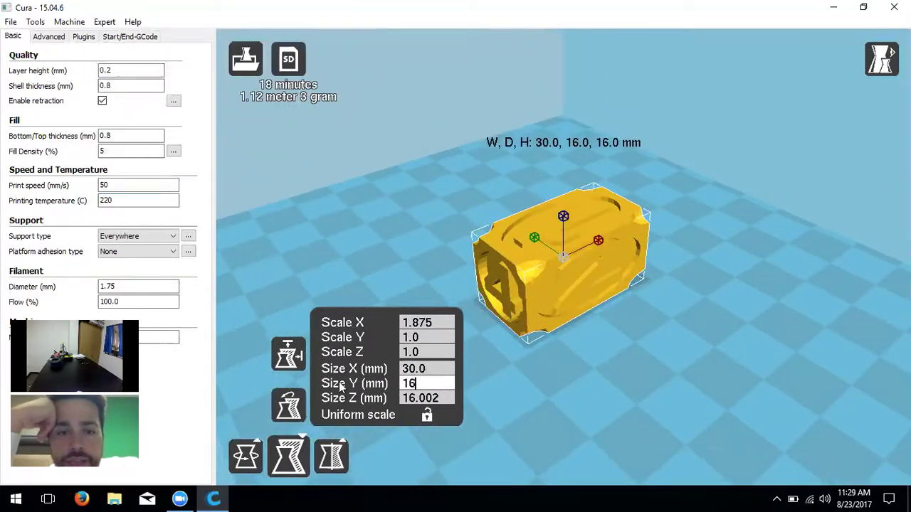
pyautogui.write('200')
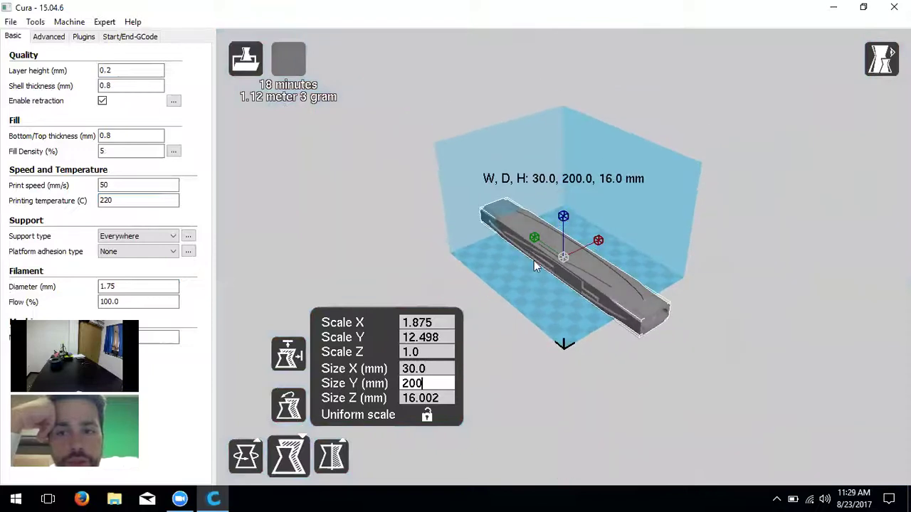
# Step: Inspect the stretched dice against the build volume, and reset its scale to 1.0 on all axes
pyautogui.click(525, 315)
pyautogui.scroll(3, 531, 309)
pyautogui.moveTo(534, 340); pyautogui.dragTo(591, 333, button='right')
pyautogui.click(592, 333)
pyautogui.scroll(2, 577, 325)
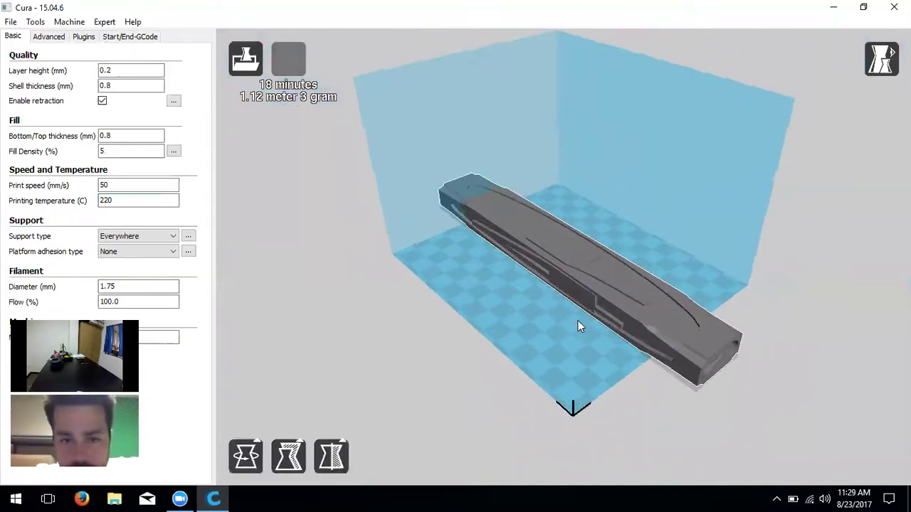
pyautogui.click(288, 455)
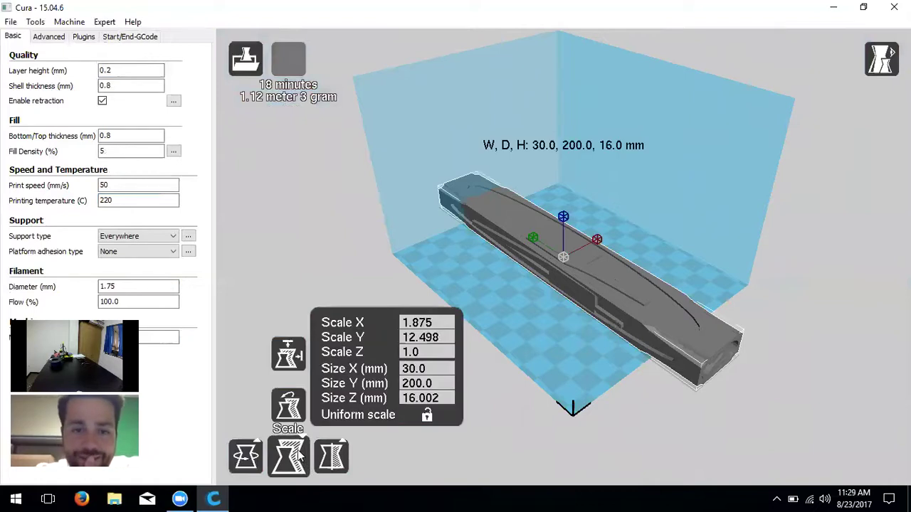
pyautogui.scroll(3, 483, 314)
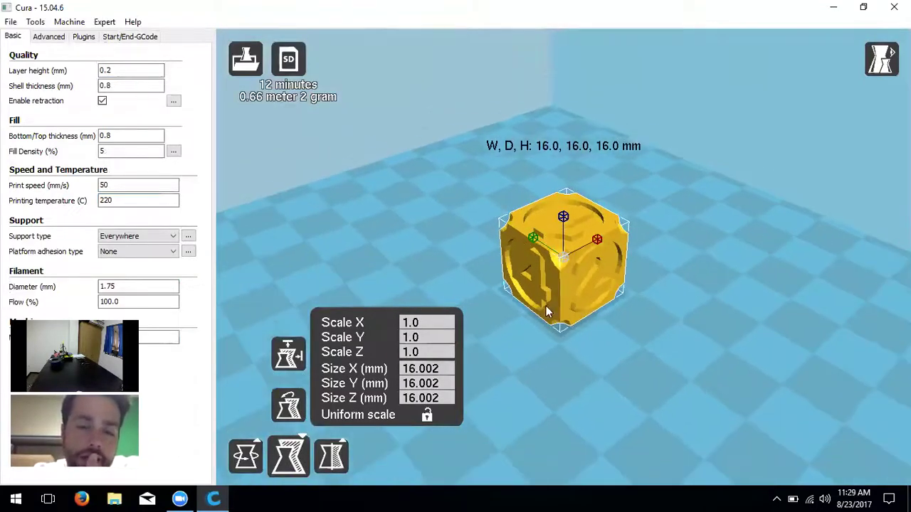
# Step: Scale the dice up to the largest size that fits the build volume, and reset its scale
pyautogui.click(288, 353)
pyautogui.moveTo(631, 352); pyautogui.dragTo(396, 268, button='right')
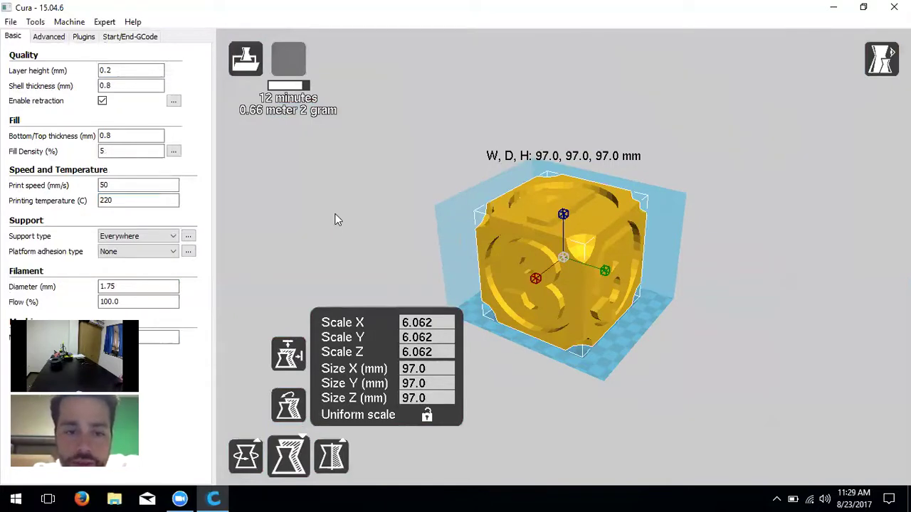
pyautogui.click(427, 417)
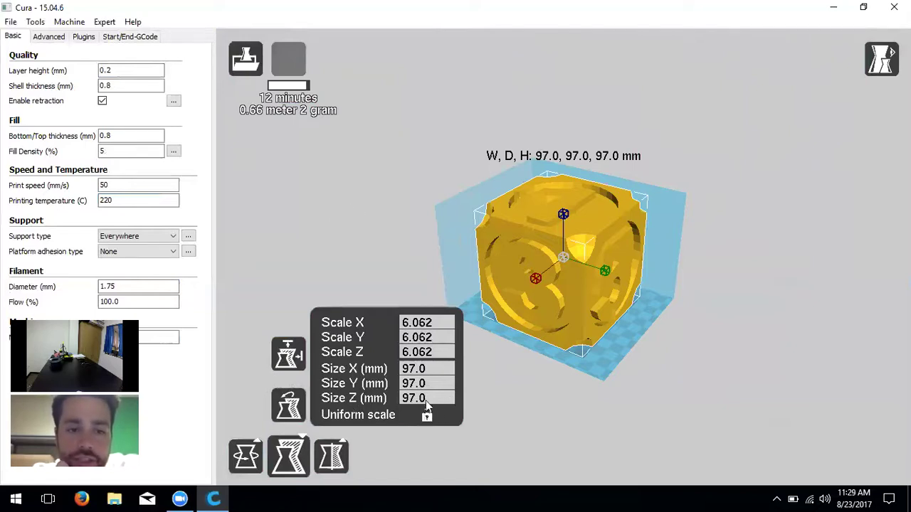
pyautogui.moveTo(352, 250); pyautogui.dragTo(392, 256, button='right')
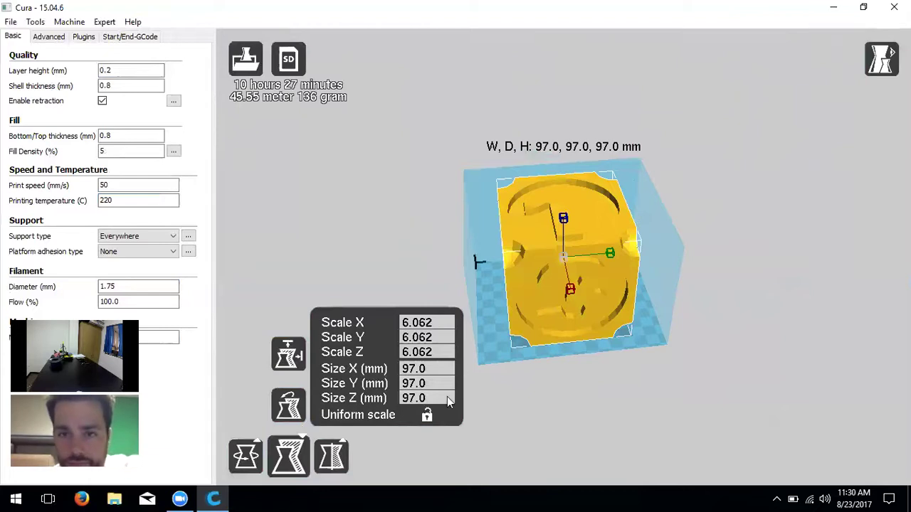
pyautogui.click(288, 405)
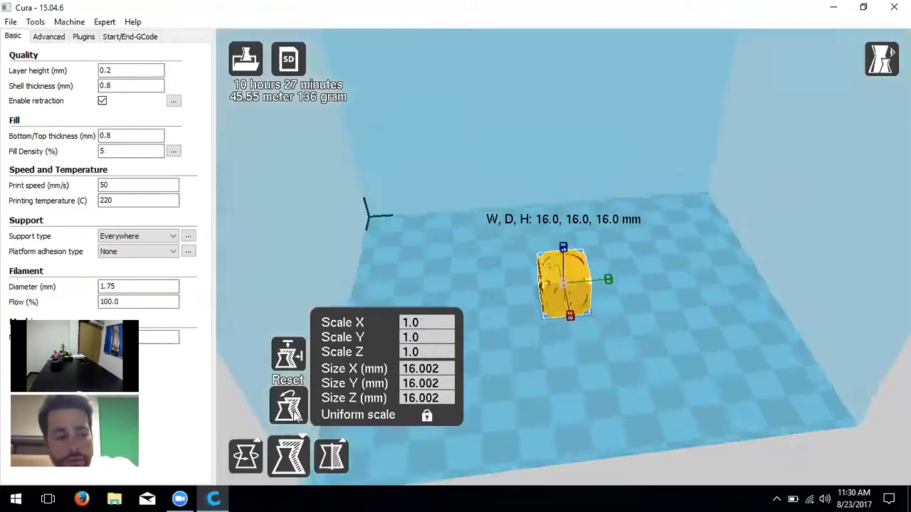
# Step: Examine the unscaled dice within the build volume from several angles and deselect it
pyautogui.scroll(-5, 726, 241)
pyautogui.moveTo(727, 239); pyautogui.dragTo(675, 224, button='right')
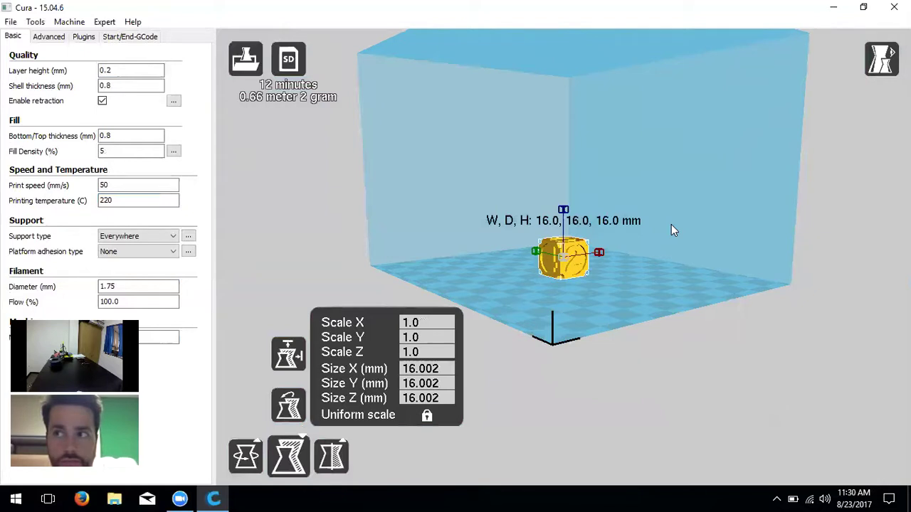
pyautogui.moveTo(652, 252); pyautogui.dragTo(622, 349, button='right')
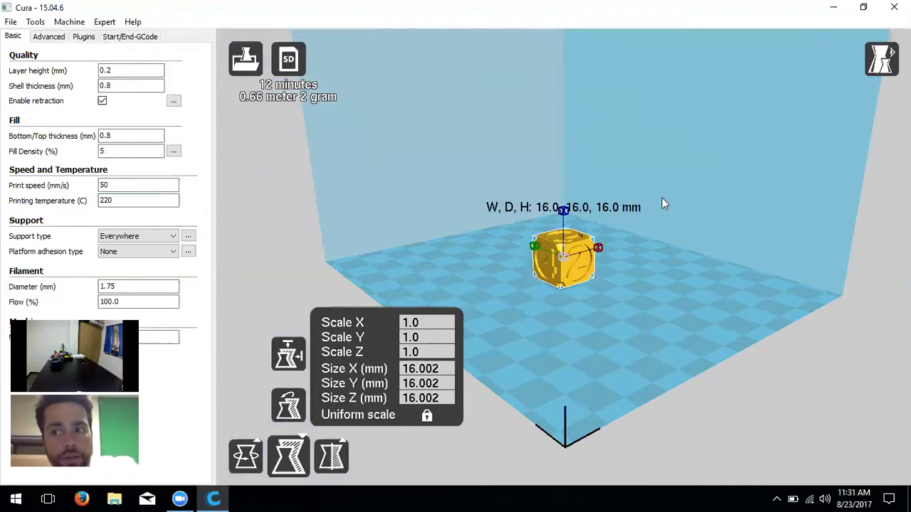
pyautogui.click(661, 321)
pyautogui.moveTo(661, 320); pyautogui.dragTo(647, 337, button='right')
pyautogui.scroll(-3, 619, 328)
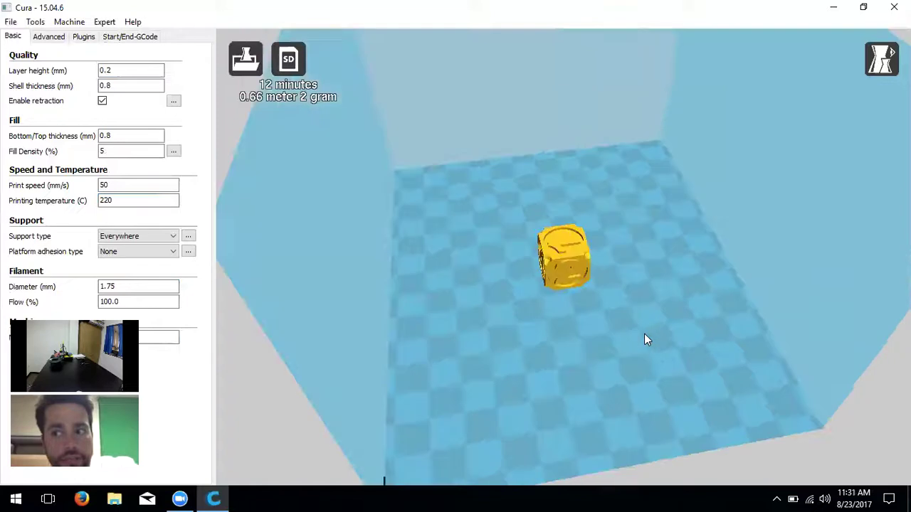
# Step: Multiply the dice on the platform with the number of copies set to 6
pyautogui.rightClick(549, 269)
pyautogui.click(488, 378)
pyautogui.moveTo(488, 378); pyautogui.dragTo(558, 263, button='right')
pyautogui.rightClick(567, 262)
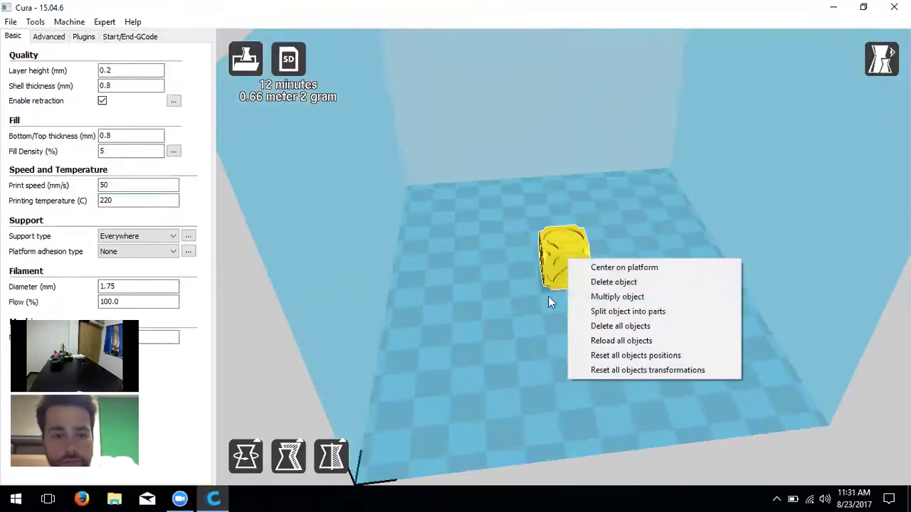
pyautogui.click(606, 298)
pyautogui.press('Up')
pyautogui.press('Up')
pyautogui.press('Up')
pyautogui.press('Up')
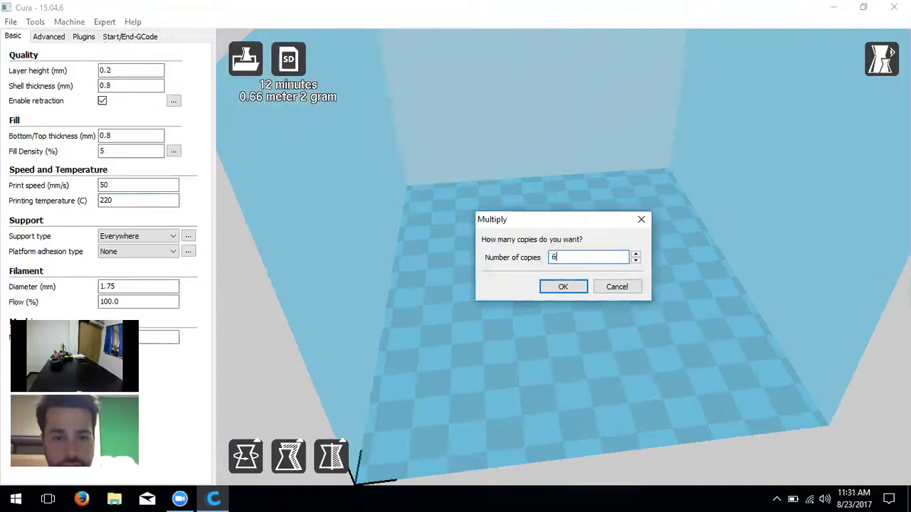
pyautogui.press('Return')
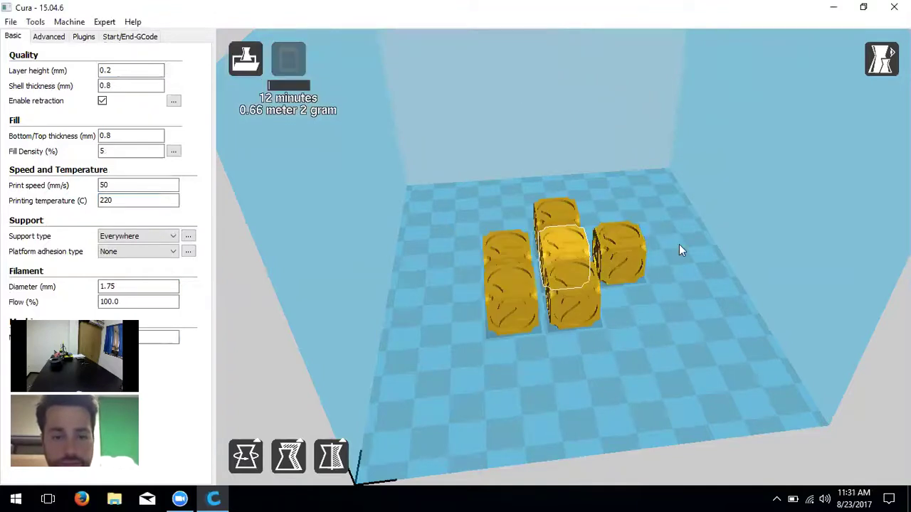
# Step: Spread four of the dice out to the platform's corners and line up the remaining two side by side in the middle
pyautogui.moveTo(673, 327); pyautogui.dragTo(605, 385, button='right')
pyautogui.moveTo(549, 328); pyautogui.dragTo(492, 331)
pyautogui.moveTo(594, 249); pyautogui.dragTo(665, 146)
pyautogui.moveTo(574, 196); pyautogui.dragTo(436, 143)
pyautogui.moveTo(518, 208); pyautogui.dragTo(707, 360)
pyautogui.moveTo(562, 255); pyautogui.dragTo(417, 380)
pyautogui.moveTo(490, 269); pyautogui.dragTo(547, 264)
pyautogui.moveTo(506, 315); pyautogui.dragTo(513, 264)
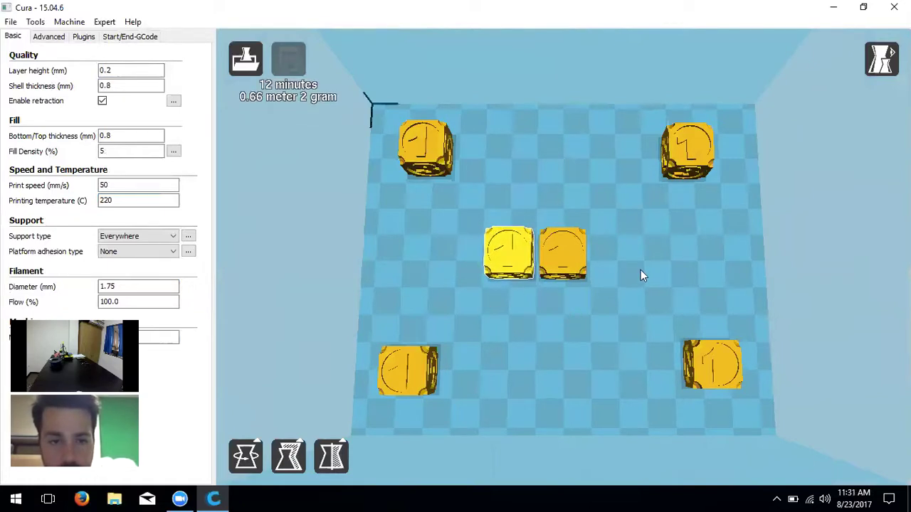
# Step: Multiply one of the middle dice by one copy and place the copy at the end of the middle row
pyautogui.moveTo(595, 307); pyautogui.dragTo(488, 267, button='right')
pyautogui.rightClick(488, 268)
pyautogui.click(544, 299)
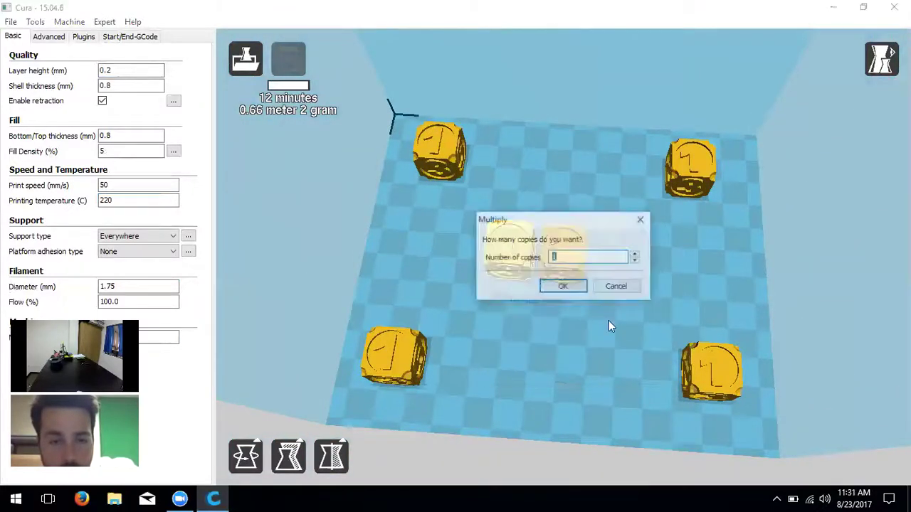
pyautogui.click(562, 285)
pyautogui.moveTo(603, 278); pyautogui.dragTo(622, 253)
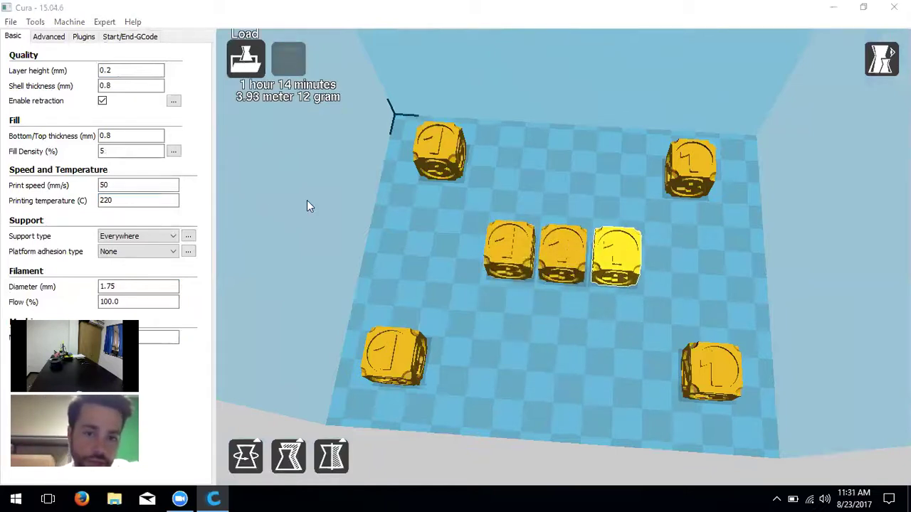
# Step: Load the NWA3D Keychain model alongside the dice and reposition it on the platform
pyautogui.click(246, 59)
pyautogui.doubleClick(426, 187)
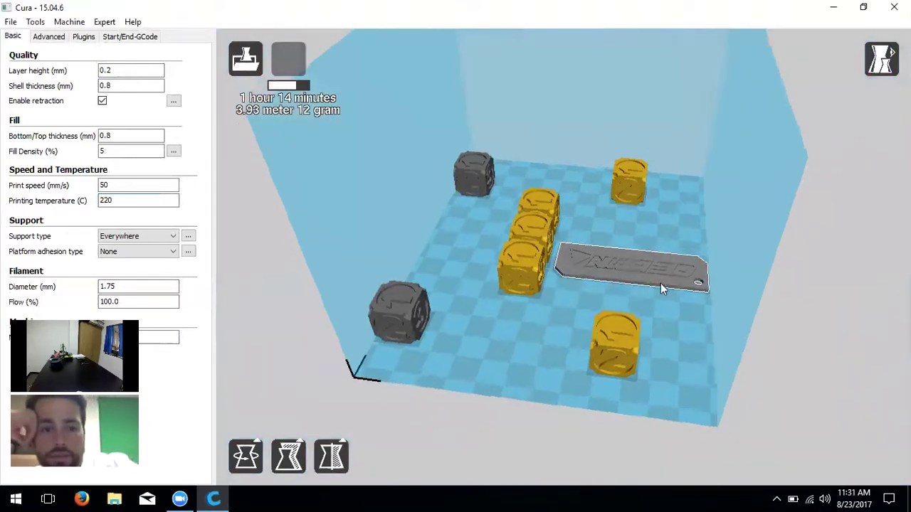
pyautogui.click(648, 276)
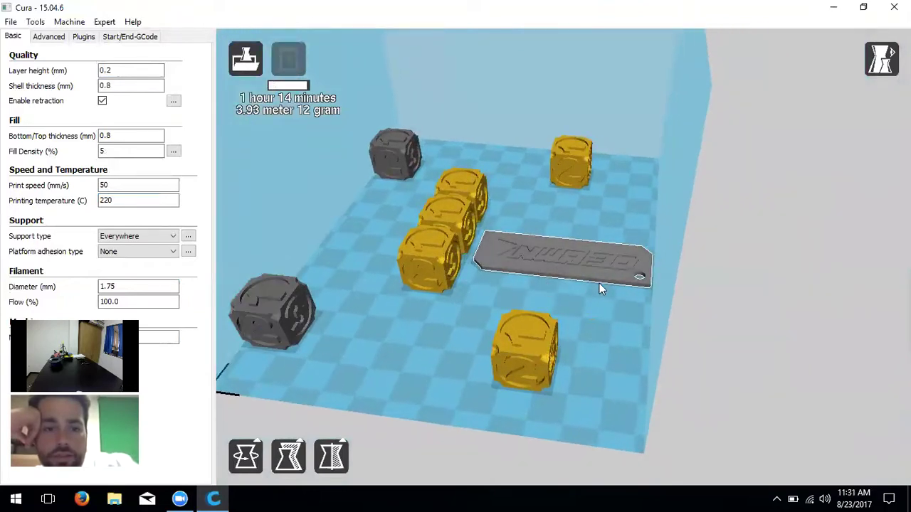
pyautogui.moveTo(610, 321); pyautogui.dragTo(661, 285, button='right')
pyautogui.moveTo(645, 264); pyautogui.dragTo(621, 233)
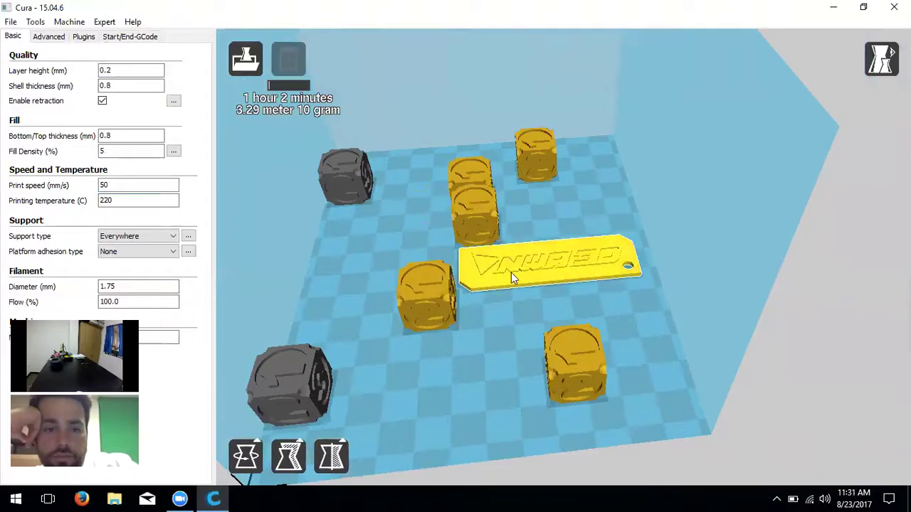
# Step: Rearrange the objects on the platform so the two greyed-out dice lie fully inside the printable area
pyautogui.moveTo(469, 214); pyautogui.dragTo(506, 311, button='right')
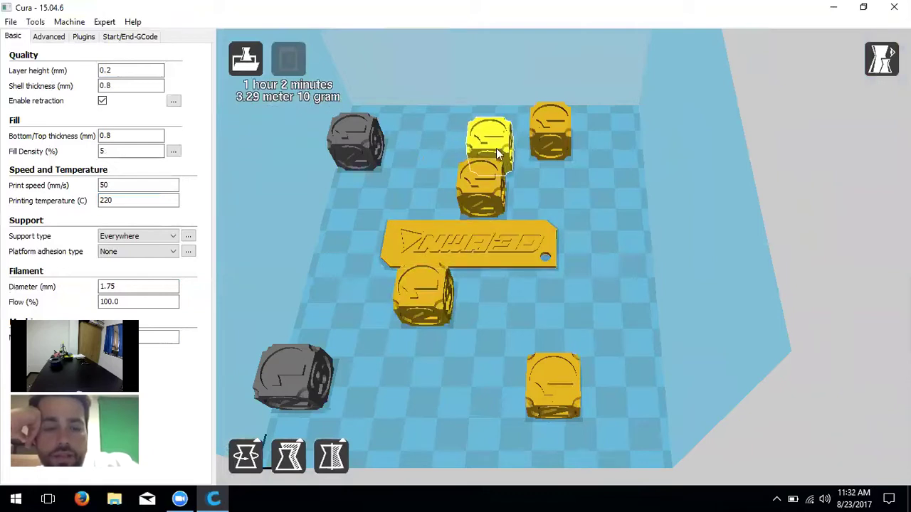
pyautogui.moveTo(583, 239); pyautogui.dragTo(315, 245, button='right')
pyautogui.moveTo(369, 299); pyautogui.dragTo(413, 402, button='right')
pyautogui.moveTo(537, 391); pyautogui.dragTo(489, 349, button='right')
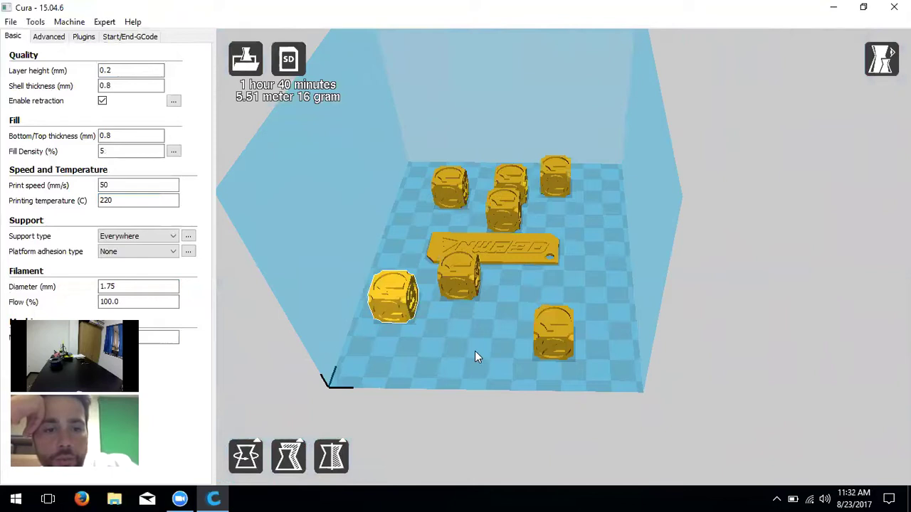
pyautogui.moveTo(462, 344)
pyautogui.mouseDown(button='right')
pyautogui.moveTo(465, 382)
pyautogui.moveTo(466, 357)
pyautogui.moveTo(456, 348)
pyautogui.moveTo(461, 361)
pyautogui.mouseUp(button='right')
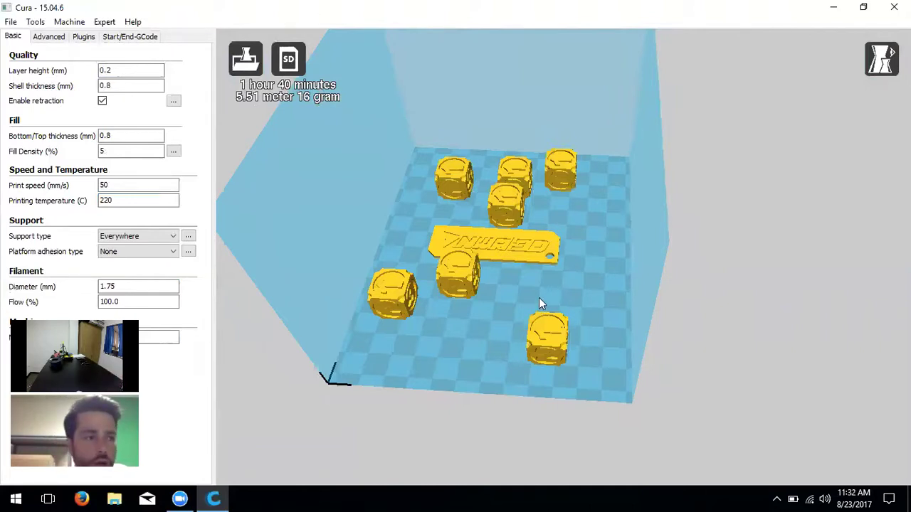
# Step: Examine the layout and spacing of the dice and the keychain from above and from low angles
pyautogui.scroll(-2, 539, 300)
pyautogui.scroll(3, 539, 299)
pyautogui.moveTo(545, 315)
pyautogui.mouseDown(button='right')
pyautogui.moveTo(578, 318)
pyautogui.moveTo(540, 299)
pyautogui.moveTo(539, 327)
pyautogui.mouseUp(button='right')
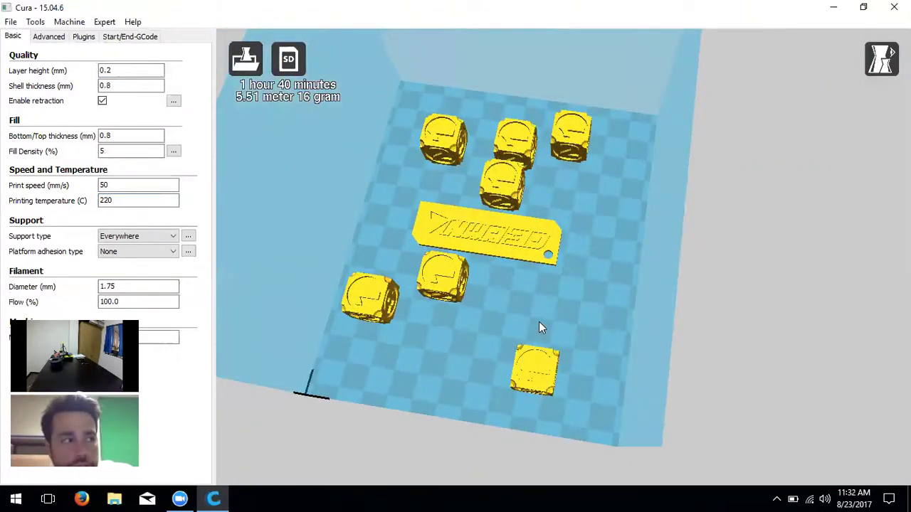
pyautogui.click(497, 190)
pyautogui.moveTo(564, 230); pyautogui.dragTo(562, 193, button='right')
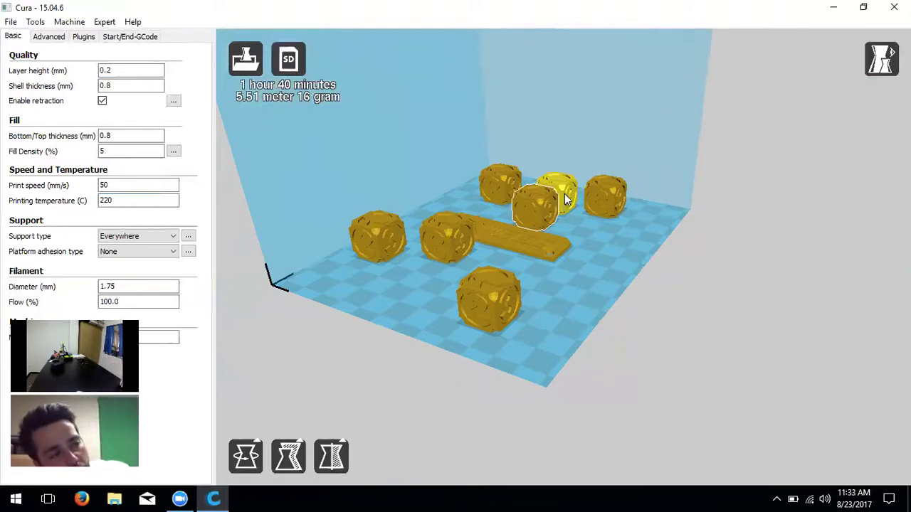
pyautogui.moveTo(629, 304); pyautogui.dragTo(514, 297, button='right')
pyautogui.scroll(3, 516, 283)
pyautogui.scroll(-3, 519, 283)
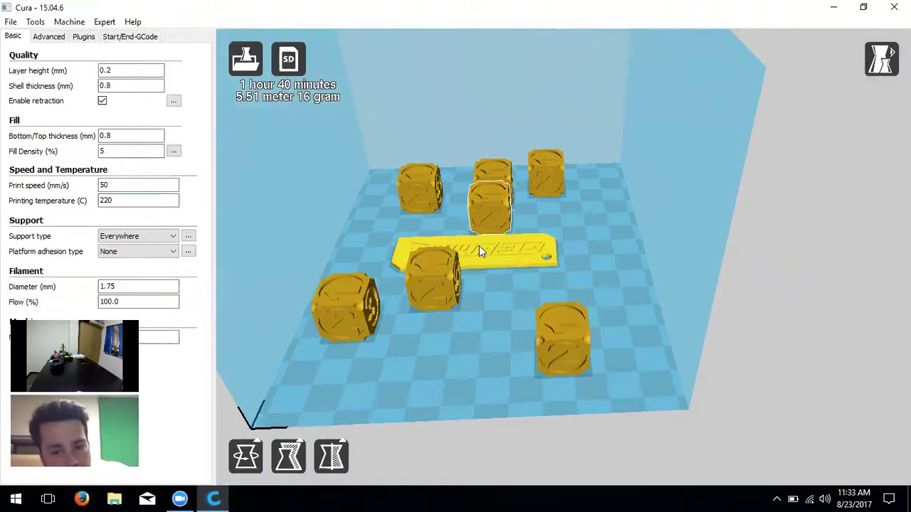
pyautogui.moveTo(479, 246); pyautogui.dragTo(534, 378, button='right')
pyautogui.scroll(1, 501, 227)
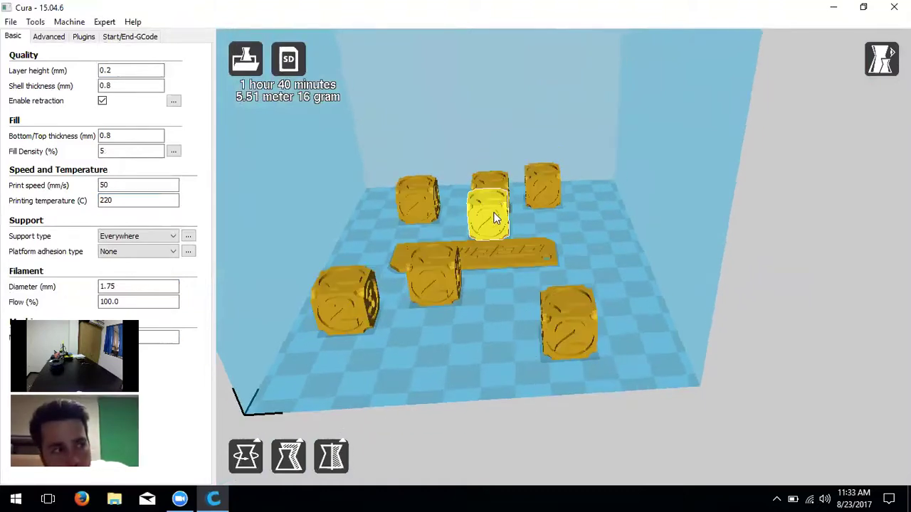
pyautogui.scroll(5, 505, 223)
pyautogui.scroll(-3, 585, 261)
pyautogui.press('Left')
pyautogui.press('Left')
pyautogui.press('Left')
pyautogui.press('Left')
pyautogui.scroll(-4, 595, 316)
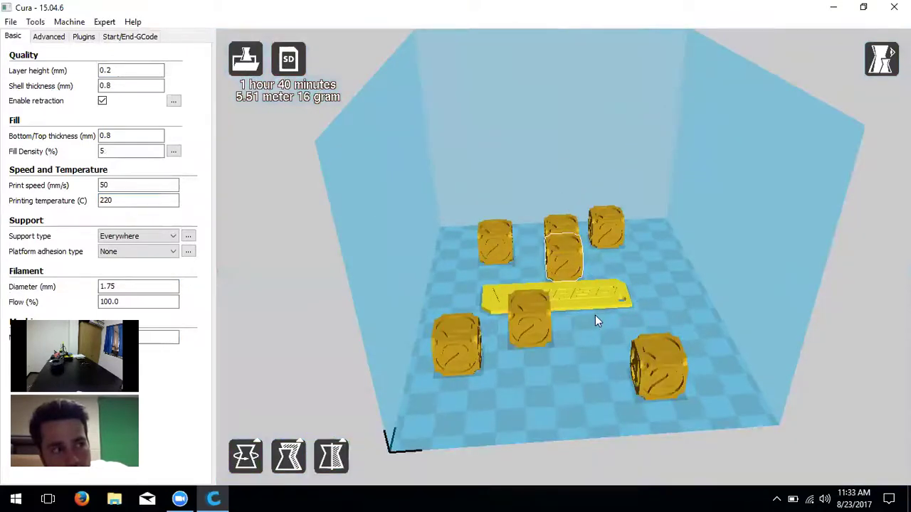
pyautogui.press('Down')
pyautogui.press('Down')
pyautogui.moveTo(592, 295); pyautogui.dragTo(597, 331, button='right')
pyautogui.scroll(3, 578, 279)
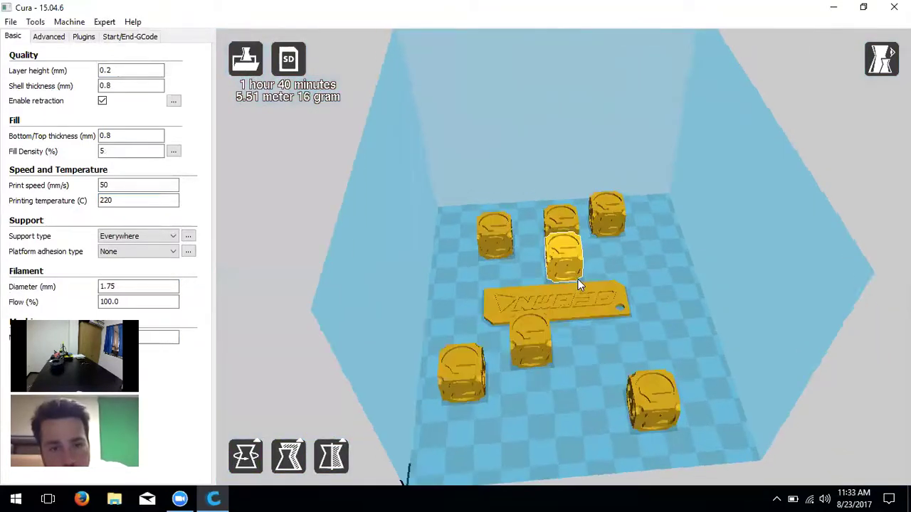
pyautogui.press('Left')
pyautogui.press('Left')
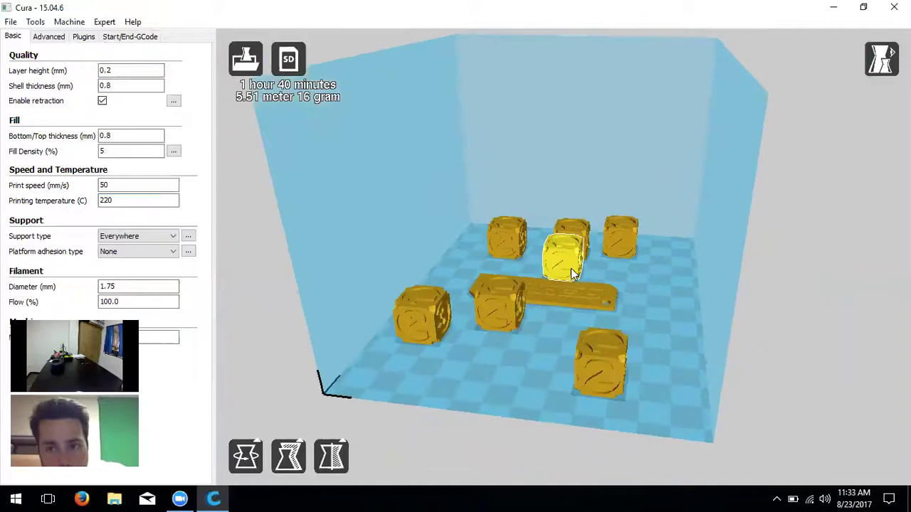
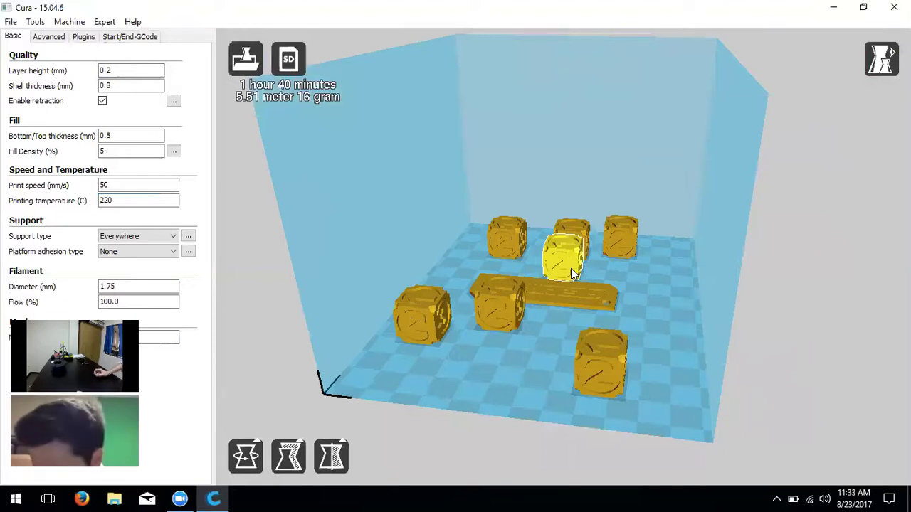
# Step: Delete all objects from the platform
pyautogui.moveTo(570, 268); pyautogui.dragTo(611, 363, button='right')
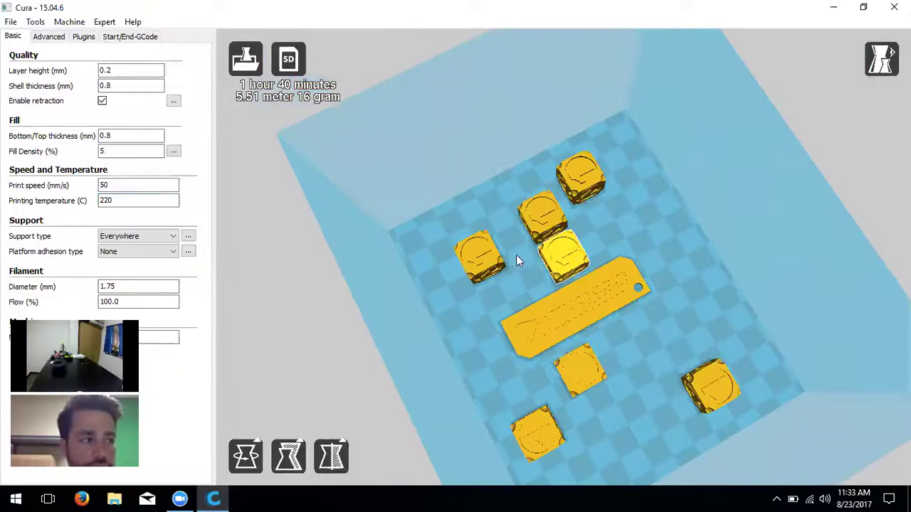
pyautogui.moveTo(594, 332); pyautogui.dragTo(611, 311, button='right')
pyautogui.rightClick(559, 255)
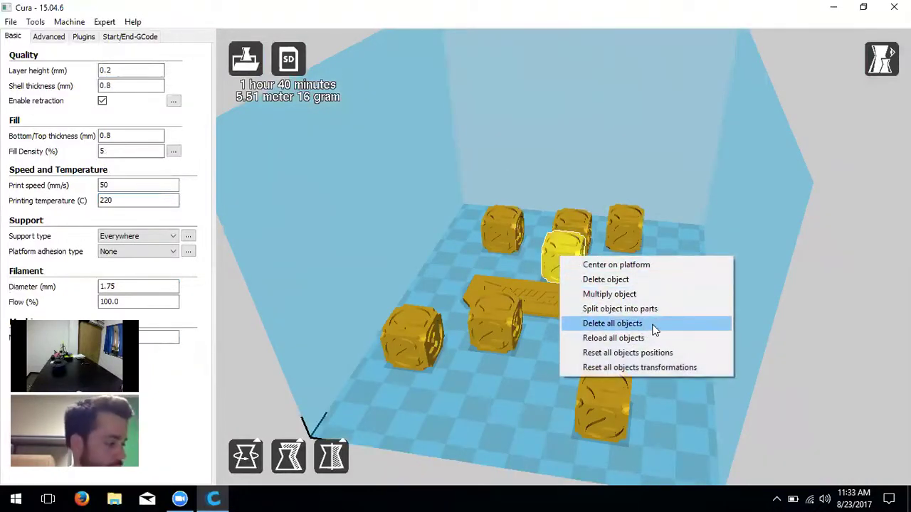
pyautogui.click(649, 325)
# Step: Load the Six Sided Dice (d6) model from the STL files folder
pyautogui.click(245, 59)
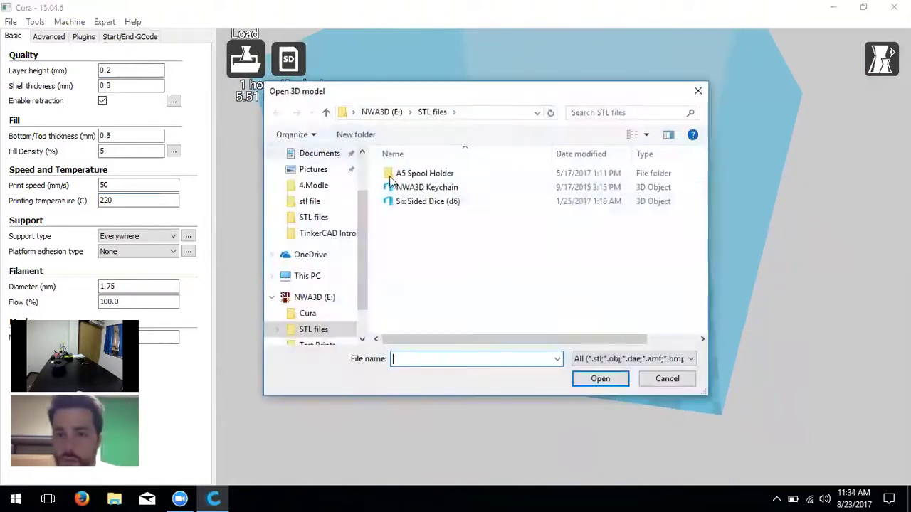
pyautogui.doubleClick(402, 202)
pyautogui.moveTo(395, 327); pyautogui.dragTo(589, 332, button='right')
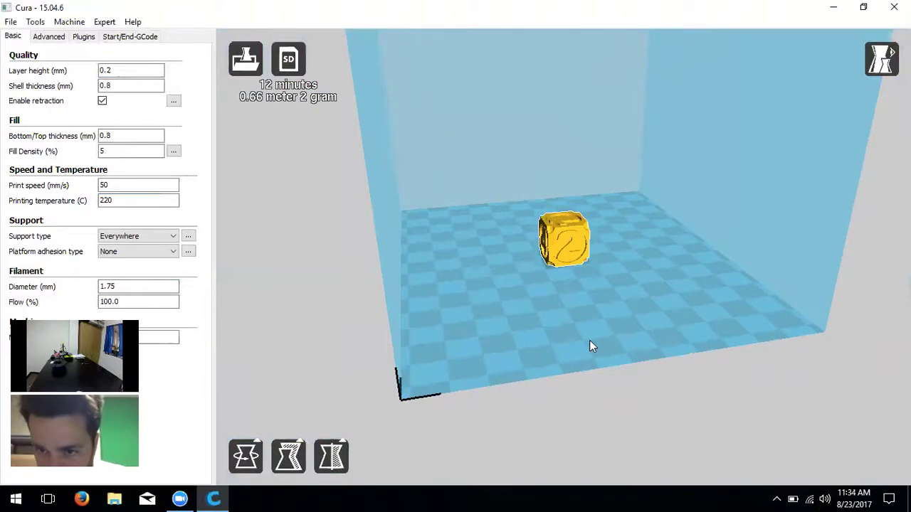
# Step: Switch the view mode to Layers and examine the dice's outer toolpaths up close
pyautogui.click(880, 62)
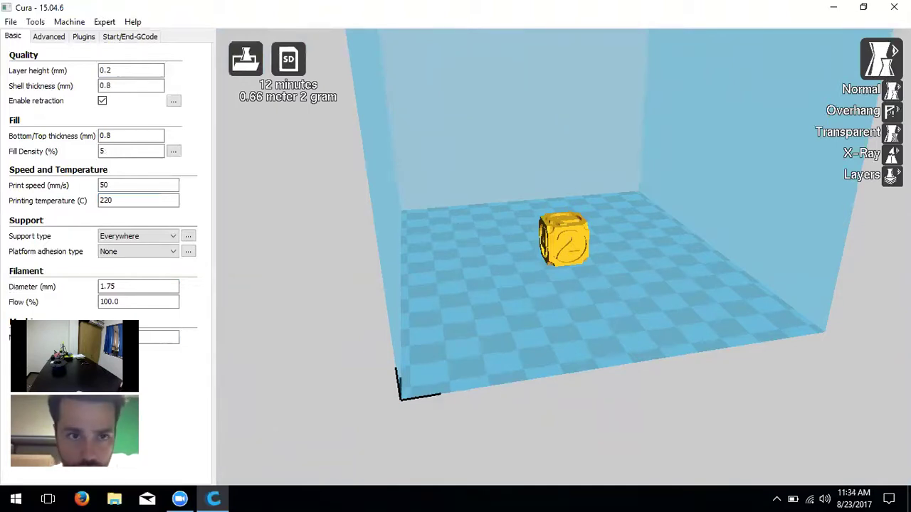
pyautogui.click(861, 175)
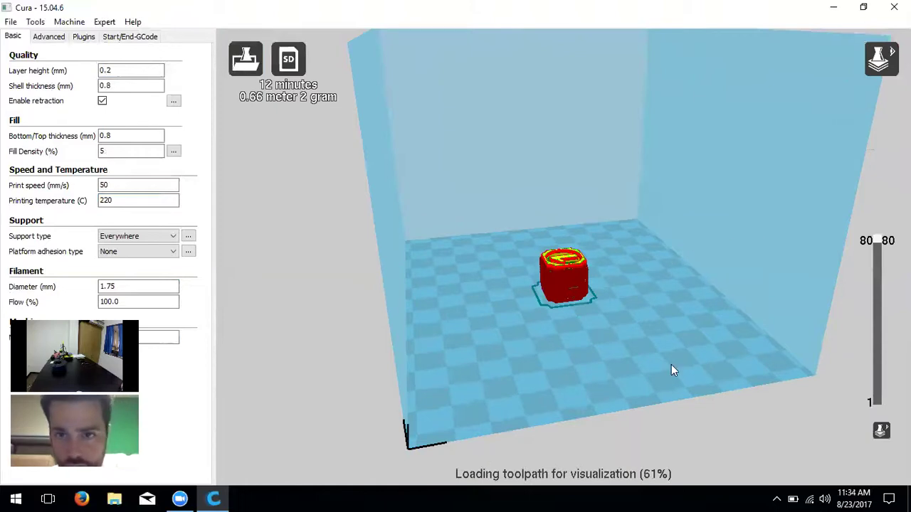
pyautogui.scroll(5, 632, 346)
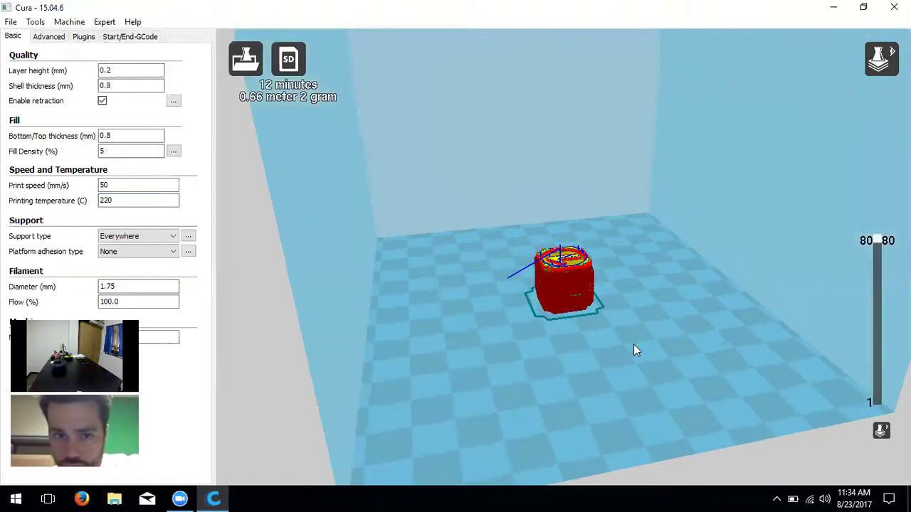
pyautogui.moveTo(503, 380); pyautogui.dragTo(718, 242, button='right')
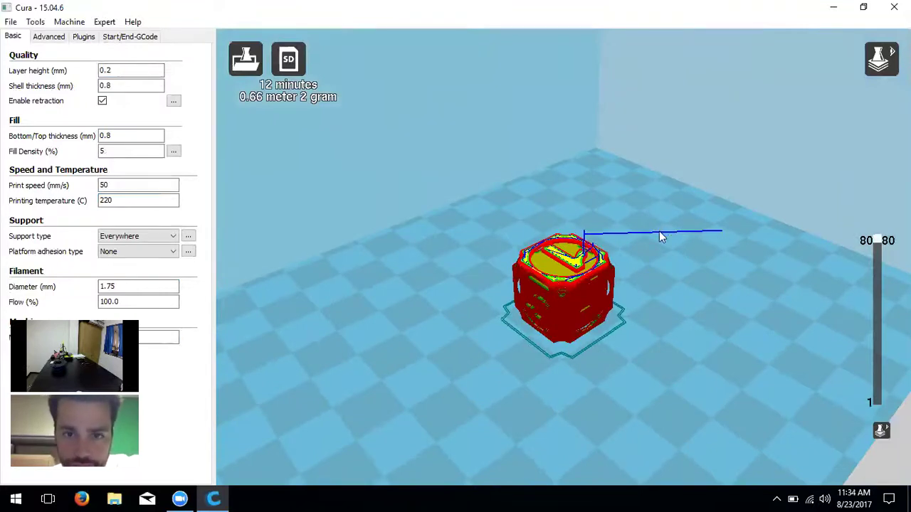
pyautogui.moveTo(541, 313)
pyautogui.mouseDown(button='right')
pyautogui.moveTo(482, 362)
pyautogui.moveTo(482, 256)
pyautogui.moveTo(429, 250)
pyautogui.moveTo(482, 351)
pyautogui.moveTo(559, 316)
pyautogui.mouseUp(button='right')
# Step: Lower the displayed layer to 51 and on to 36, examining the dice's walls and infill inside
pyautogui.moveTo(879, 240); pyautogui.dragTo(880, 299)
pyautogui.scroll(5, 557, 265)
pyautogui.moveTo(557, 265); pyautogui.dragTo(621, 275, button='right')
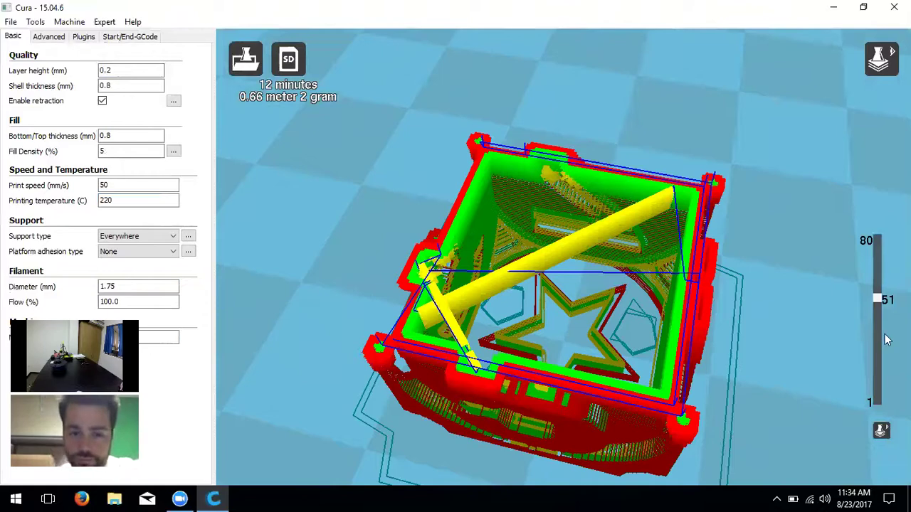
pyautogui.moveTo(869, 314); pyautogui.dragTo(308, 338, button='right')
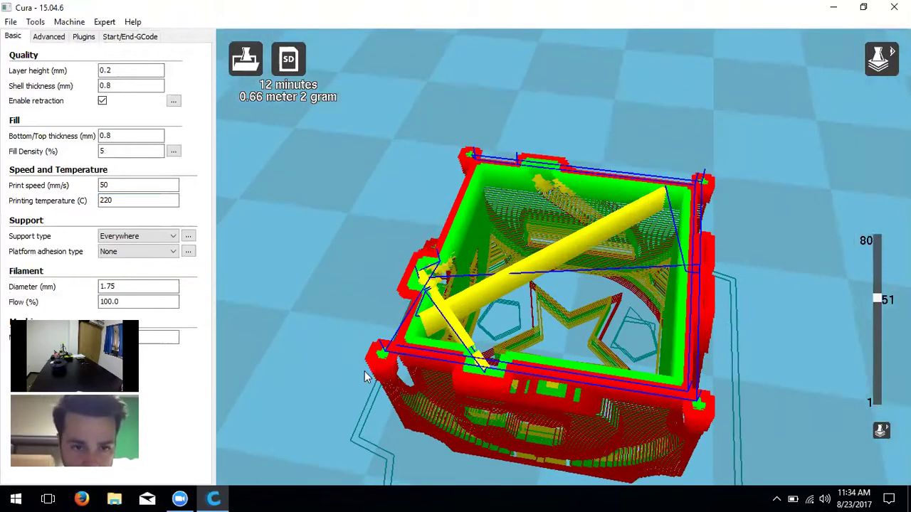
pyautogui.moveTo(880, 303); pyautogui.dragTo(880, 330)
pyautogui.moveTo(790, 329); pyautogui.dragTo(715, 308, button='right')
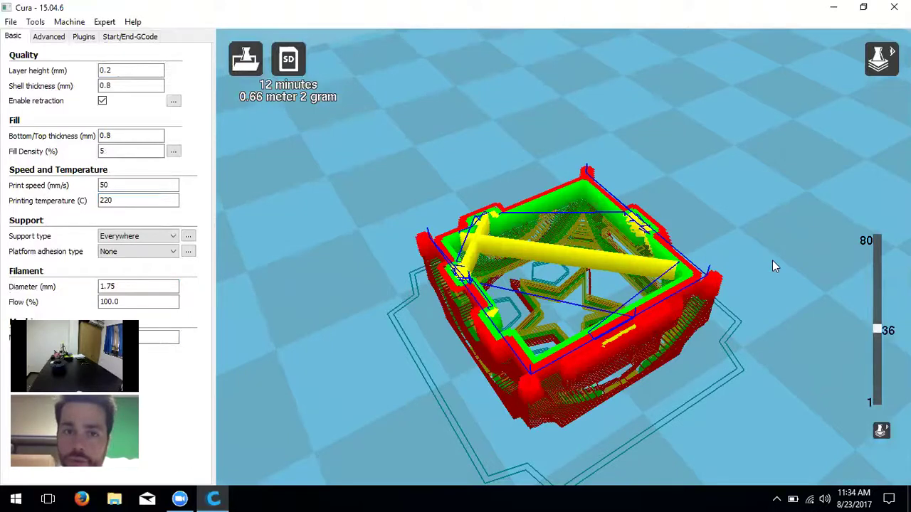
# Step: Raise the displayed layer to 39 and examine the dice's sparse interior from several angles
pyautogui.click(879, 57)
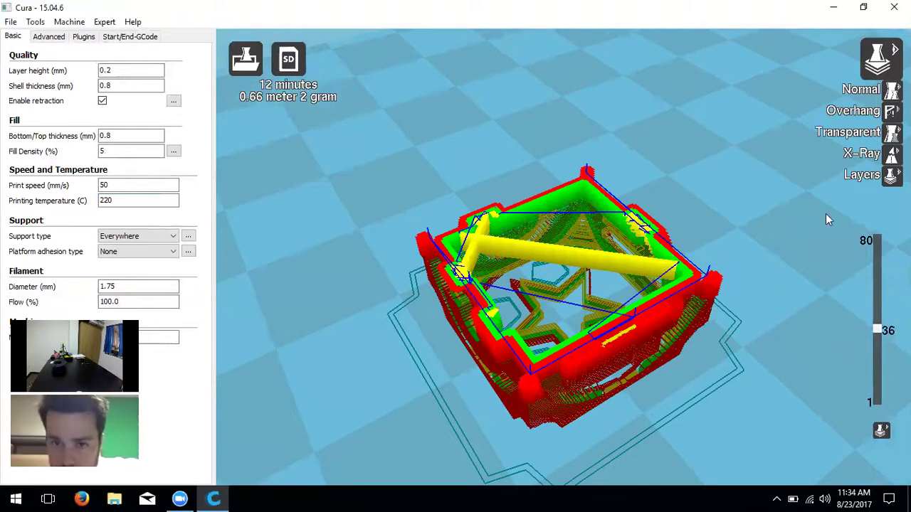
pyautogui.moveTo(744, 328); pyautogui.dragTo(807, 256, button='right')
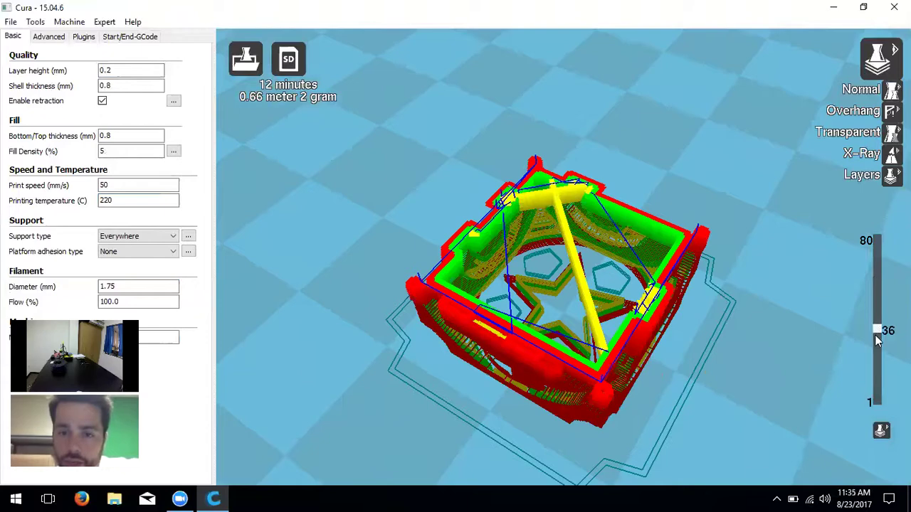
pyautogui.scroll(-2, 811, 335)
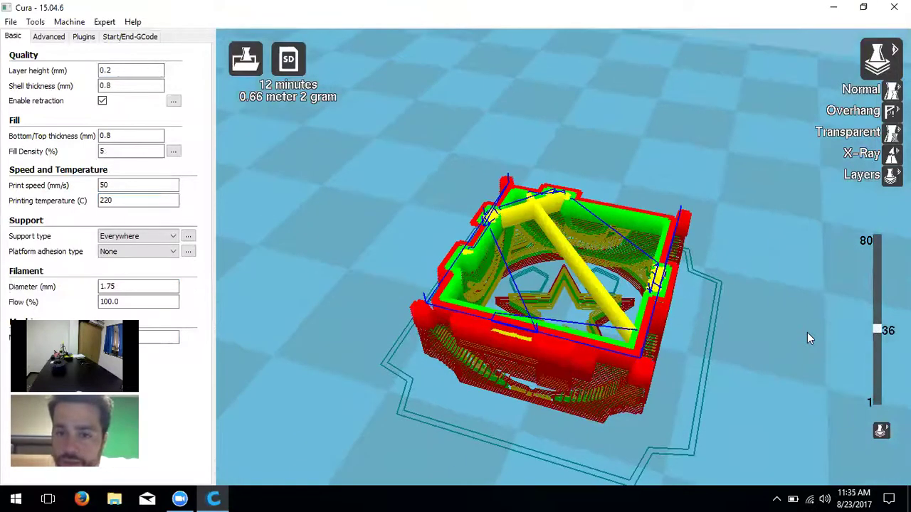
pyautogui.scroll(-2, 807, 333)
pyautogui.moveTo(812, 329); pyautogui.dragTo(769, 341, button='right')
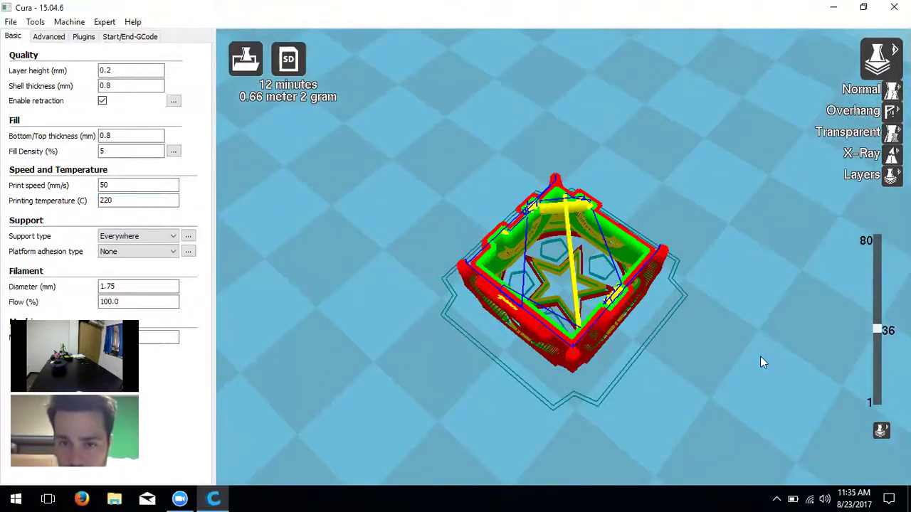
pyautogui.moveTo(877, 331)
pyautogui.mouseDown()
pyautogui.moveTo(882, 240)
pyautogui.moveTo(880, 325)
pyautogui.mouseUp()
pyautogui.moveTo(640, 345); pyautogui.dragTo(582, 242, button='right')
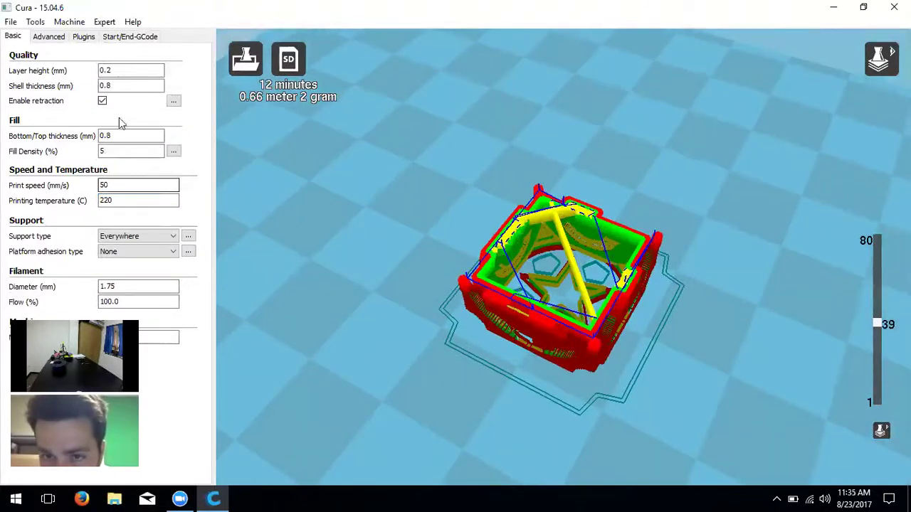
# Step: Set the fill density to 25% and examine the dice's infill grid up close
pyautogui.doubleClick(107, 151)
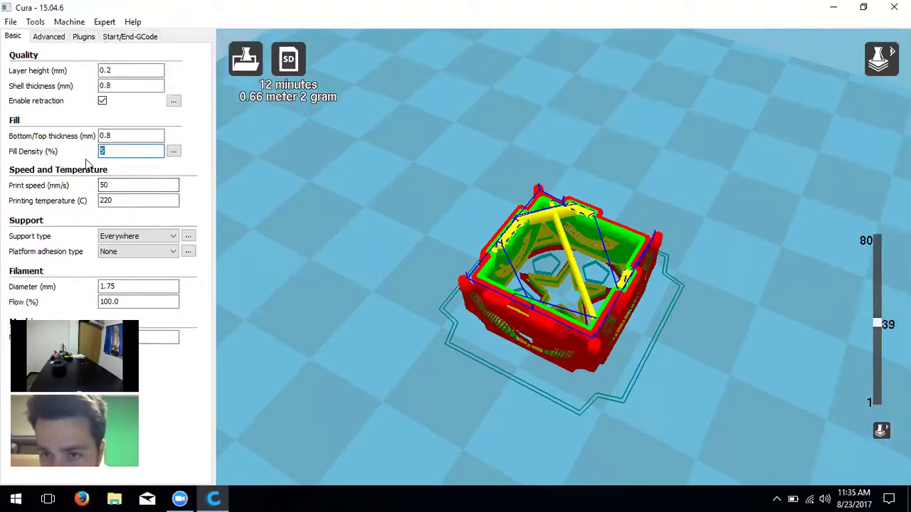
pyautogui.write('25')
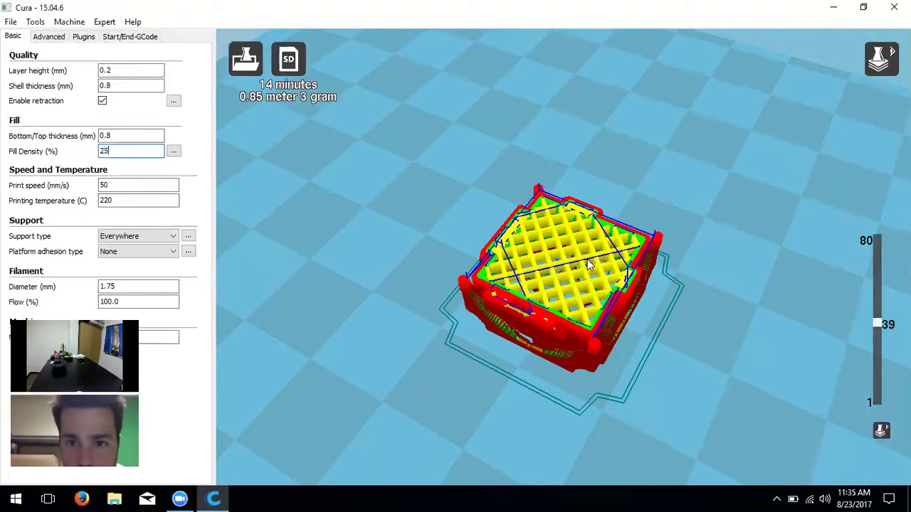
pyautogui.scroll(3, 728, 299)
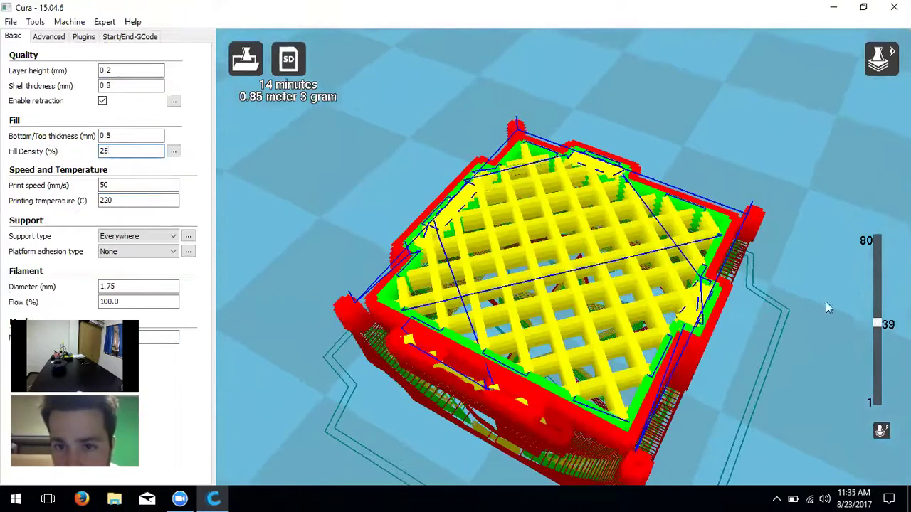
pyautogui.moveTo(677, 325); pyautogui.dragTo(650, 339, button='right')
pyautogui.scroll(-3, 628, 316)
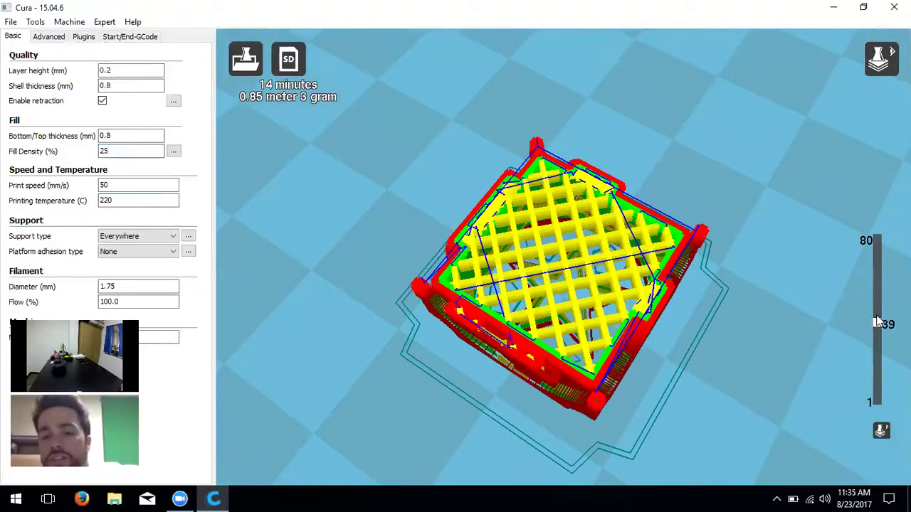
# Step: Raise the displayed layer to 80 and view the complete dice on the platform
pyautogui.moveTo(877, 325); pyautogui.dragTo(873, 173)
pyautogui.scroll(-5, 768, 274)
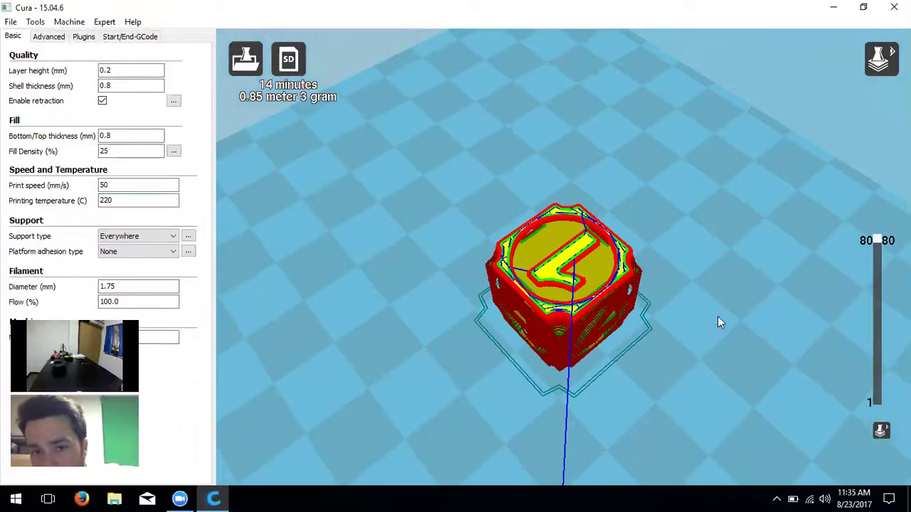
pyautogui.moveTo(717, 323); pyautogui.dragTo(655, 334, button='right')
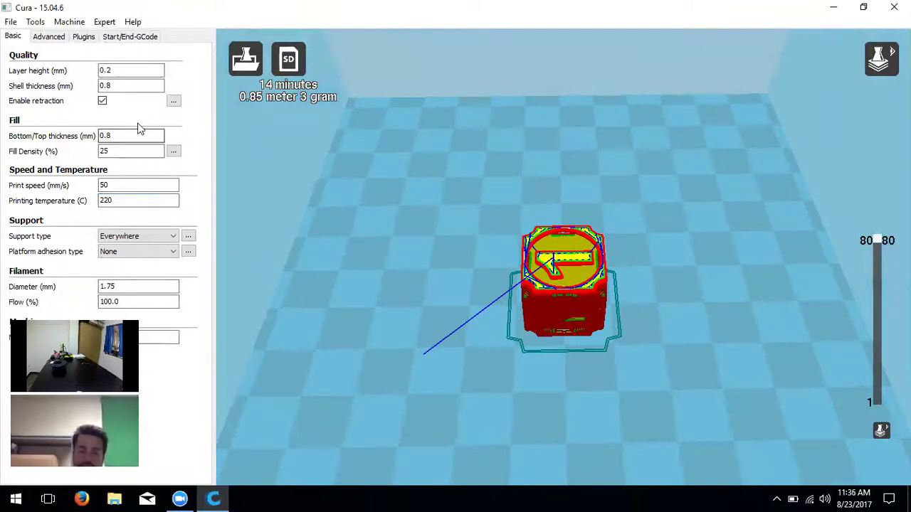
# Step: Set the fill density to 5% and inspect the sliced dice from several sides
pyautogui.doubleClick(115, 150)
pyautogui.write('5')
pyautogui.moveTo(420, 345); pyautogui.dragTo(445, 366, button='right')
pyautogui.scroll(3, 459, 362)
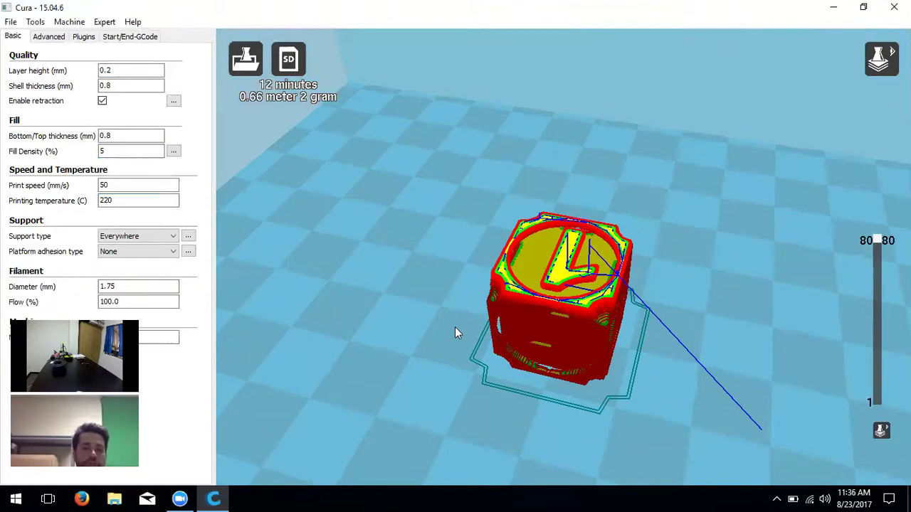
pyautogui.moveTo(679, 326); pyautogui.dragTo(604, 379, button='right')
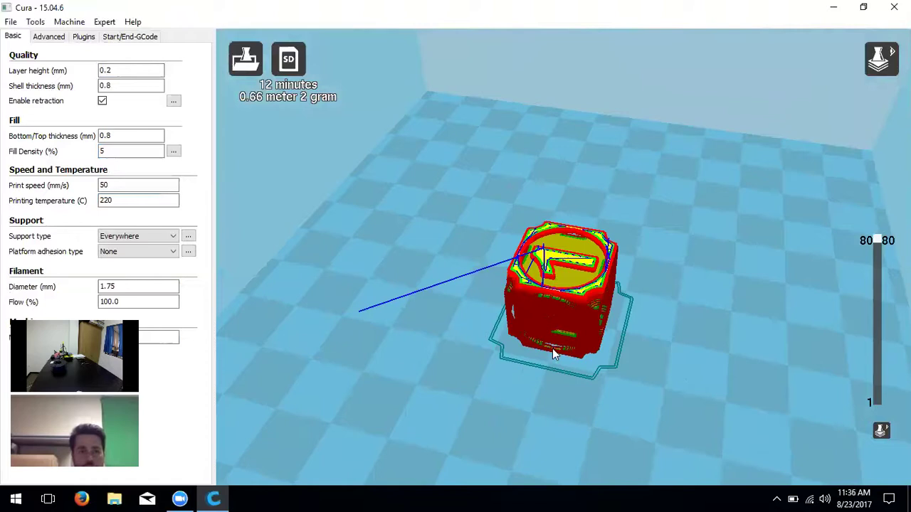
pyautogui.moveTo(629, 243); pyautogui.dragTo(652, 243, button='right')
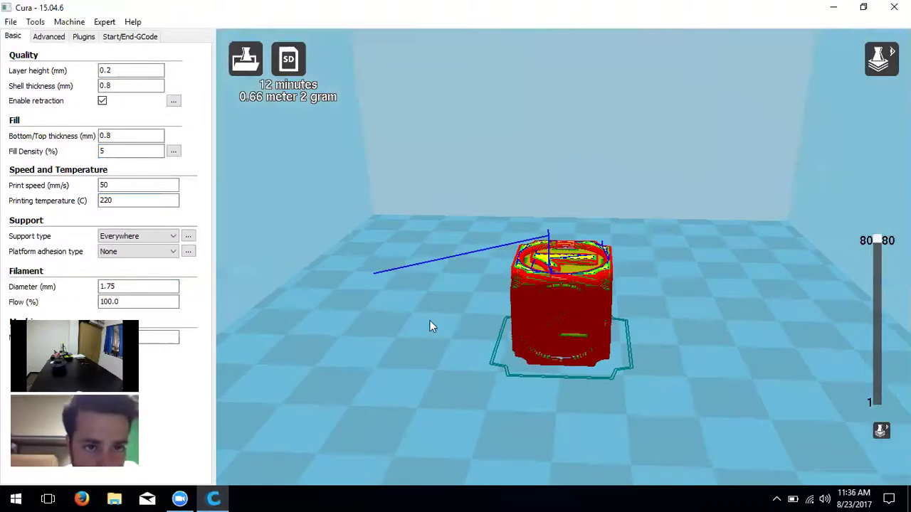
pyautogui.moveTo(387, 299); pyautogui.dragTo(483, 361, button='right')
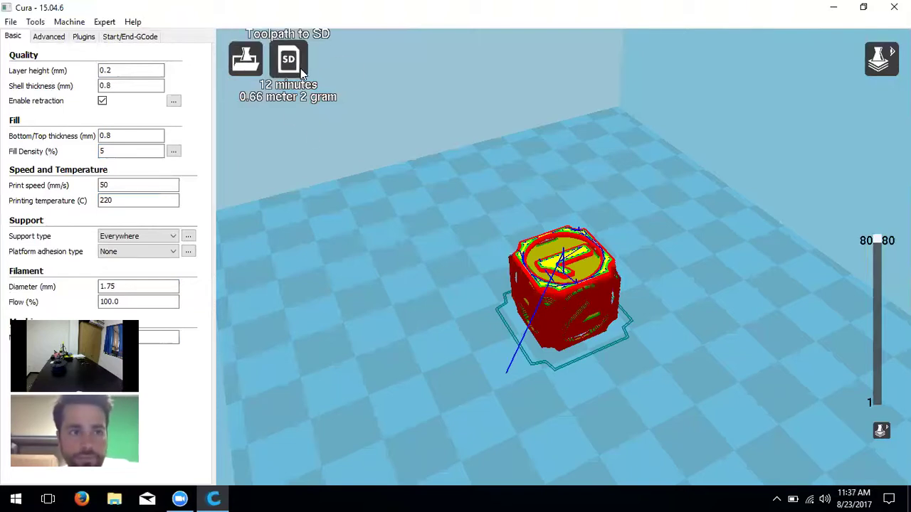
# Step: Save the dice's GCode as "Six Sided Dice (d6)" in the root of the NWA3D (E:) drive
pyautogui.click(11, 22)
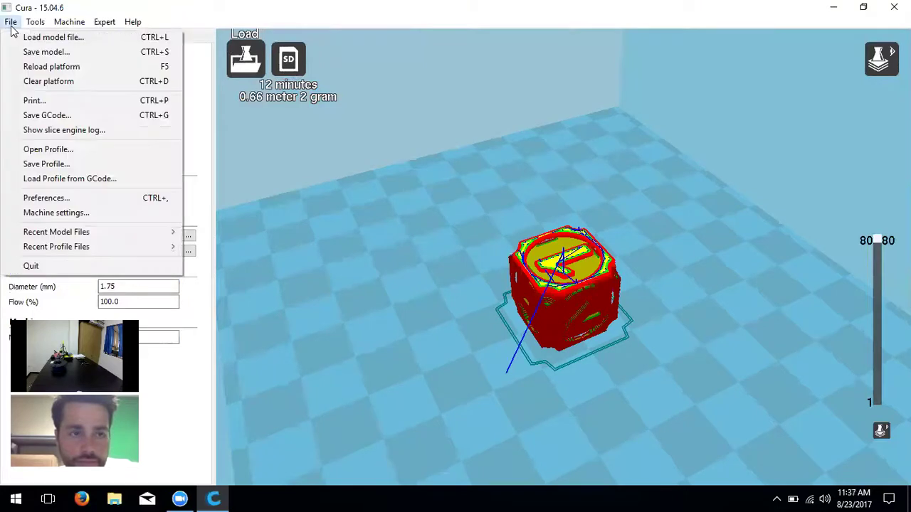
pyautogui.click(87, 114)
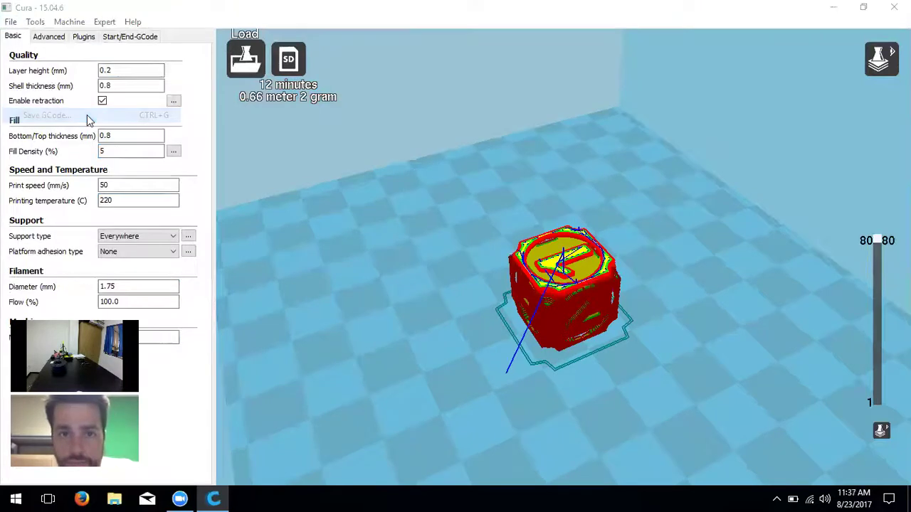
pyautogui.click(381, 112)
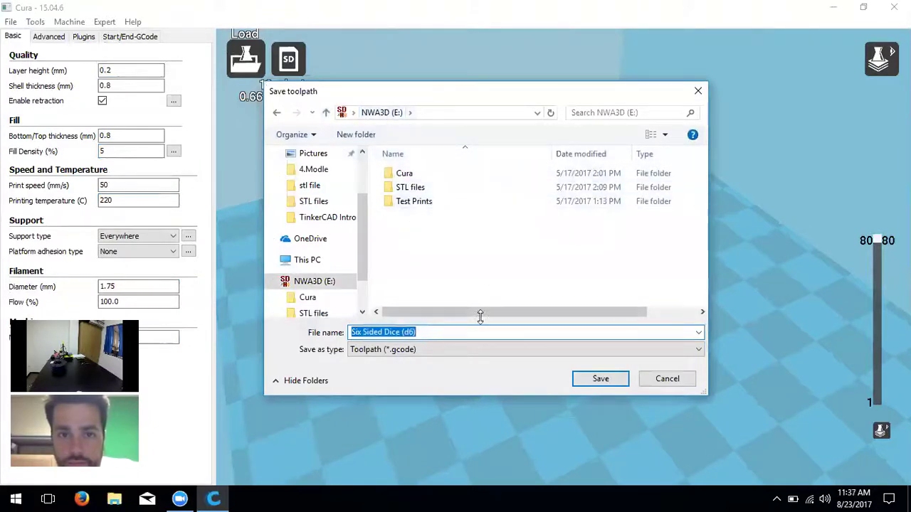
pyautogui.click(297, 283)
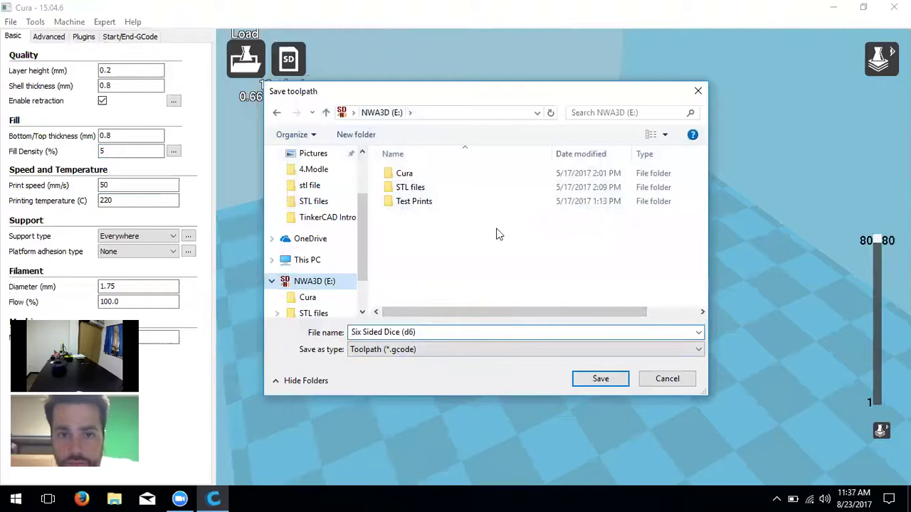
pyautogui.click(608, 382)
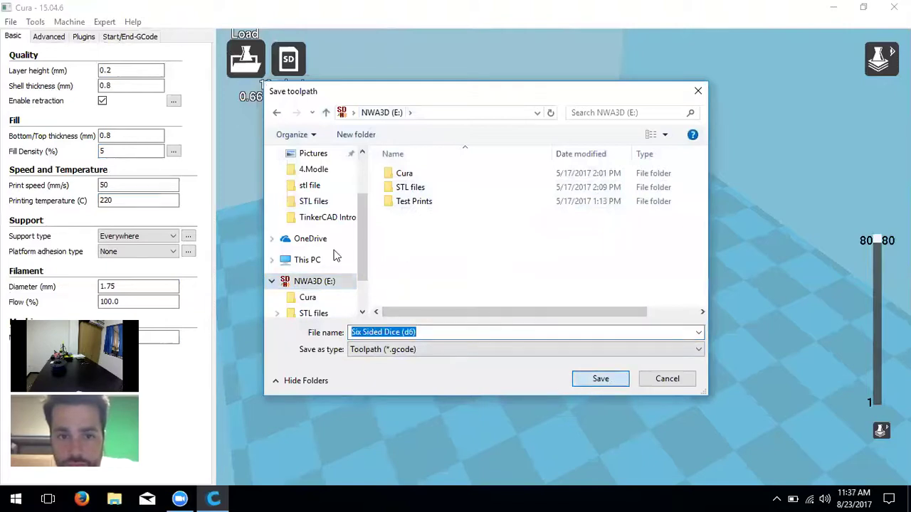
pyautogui.click(600, 380)
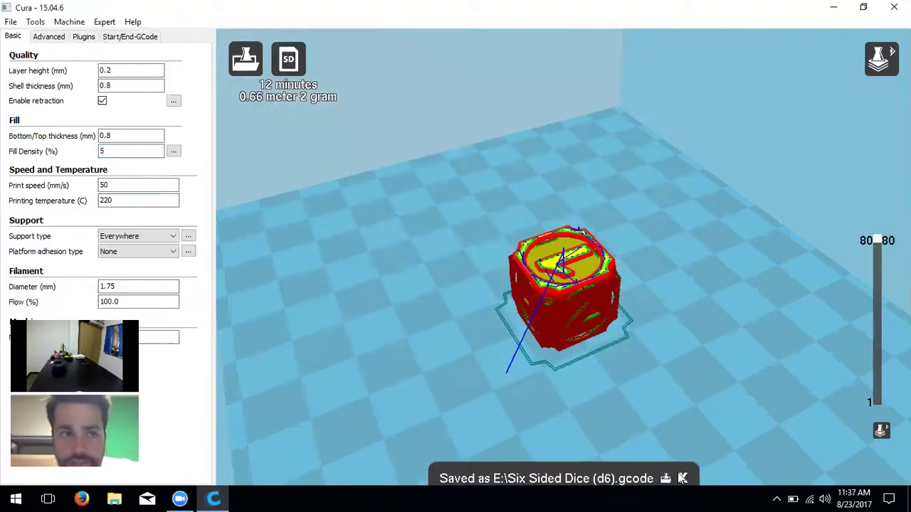
# Step: Close Cura and return to the desktop
pyautogui.click(893, 7)
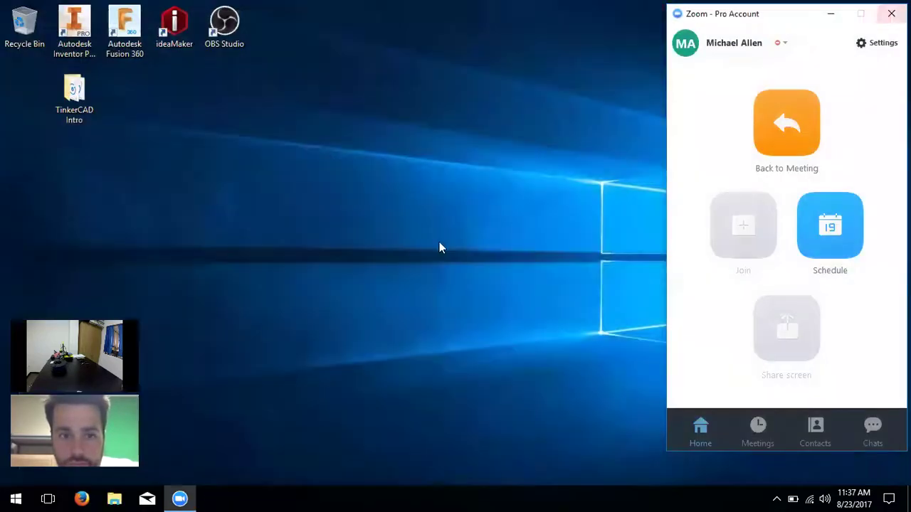
pyautogui.click(16, 498)
pyautogui.click(656, 74)
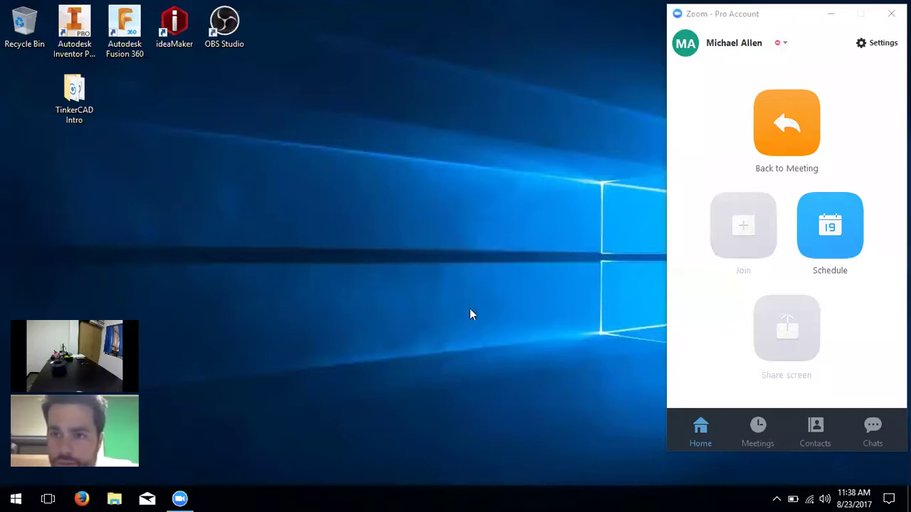
# Step: Relaunch Cura 15.04.6 to look over the empty build platform, and close it again
pyautogui.click(10, 498)
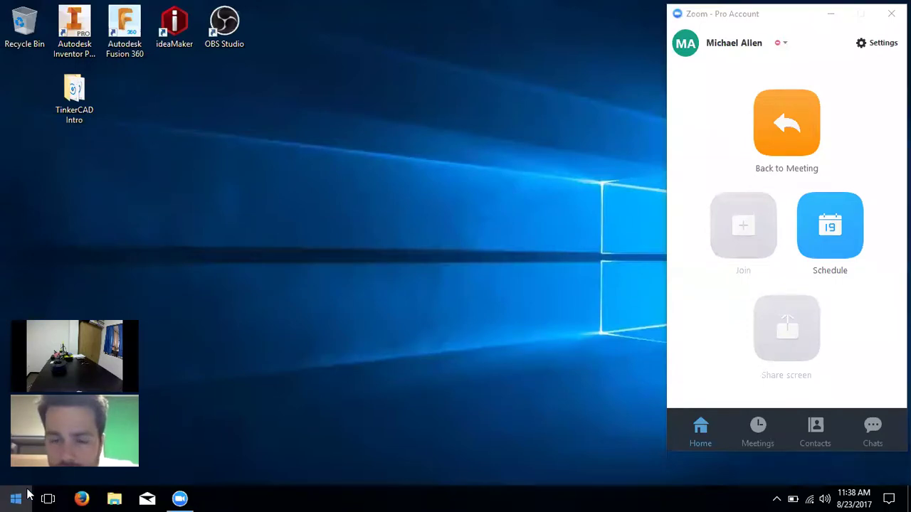
pyautogui.write('cura')
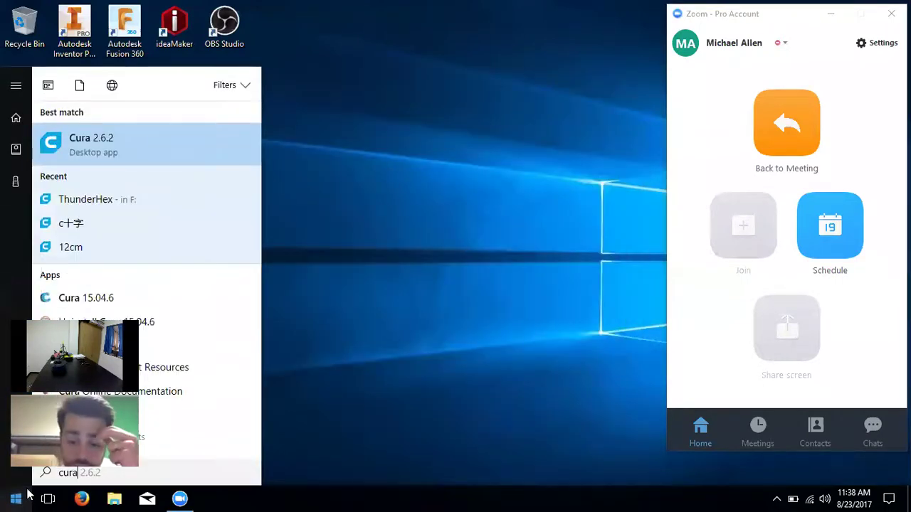
pyautogui.click(119, 300)
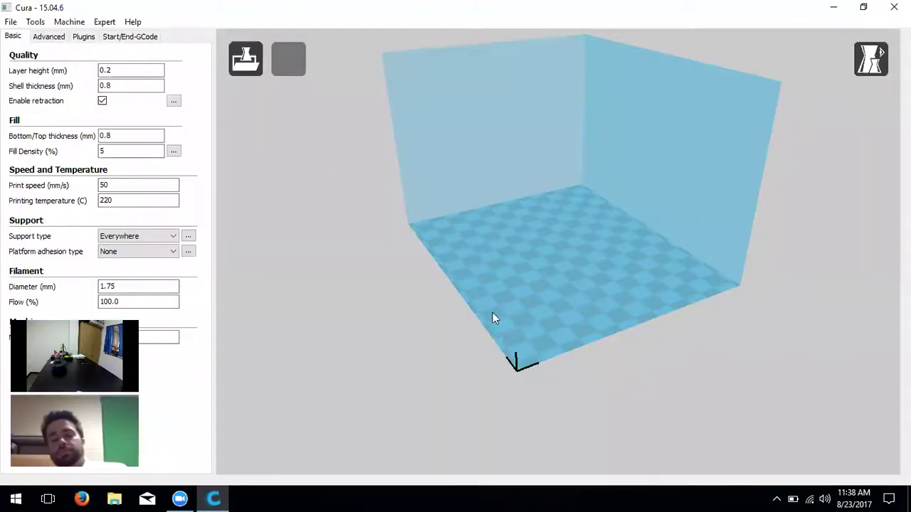
pyautogui.moveTo(519, 314); pyautogui.dragTo(528, 315, button='right')
pyautogui.scroll(3, 530, 309)
pyautogui.scroll(2, 533, 315)
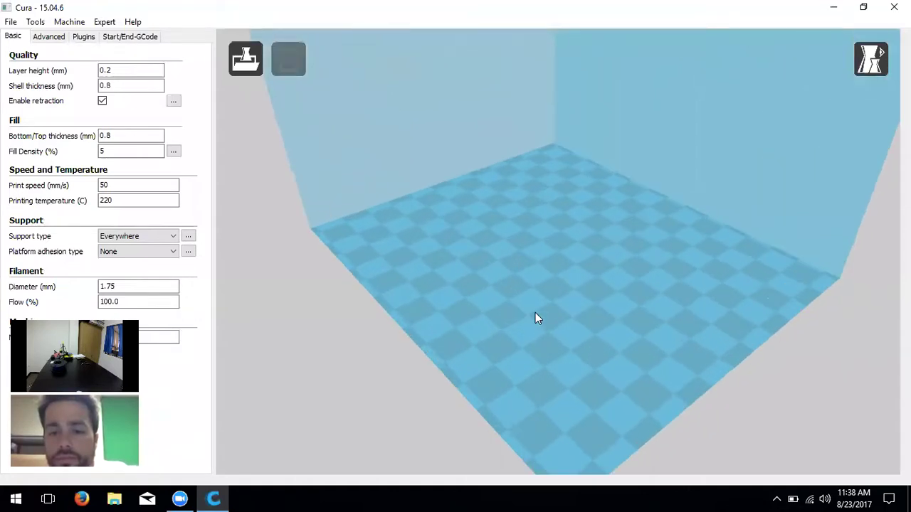
pyautogui.scroll(-3, 535, 313)
pyautogui.moveTo(535, 313); pyautogui.dragTo(864, 33, button='right')
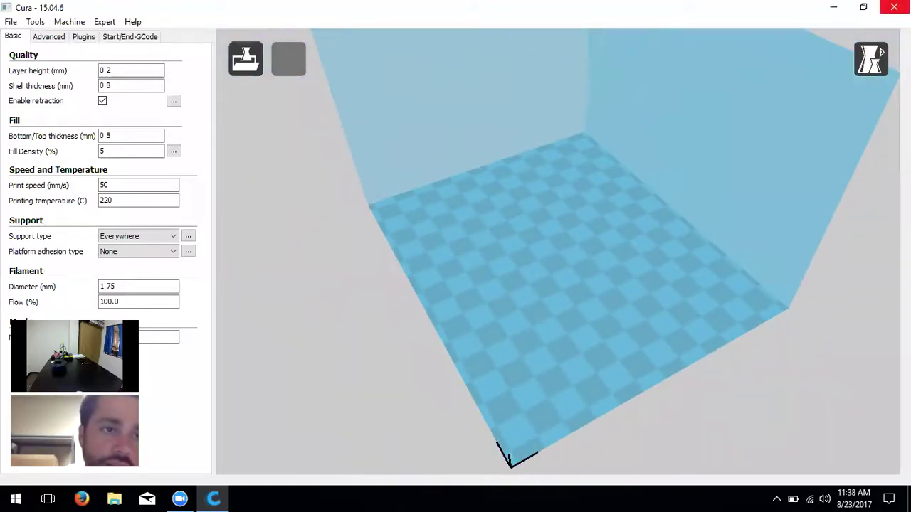
pyautogui.click(893, 7)
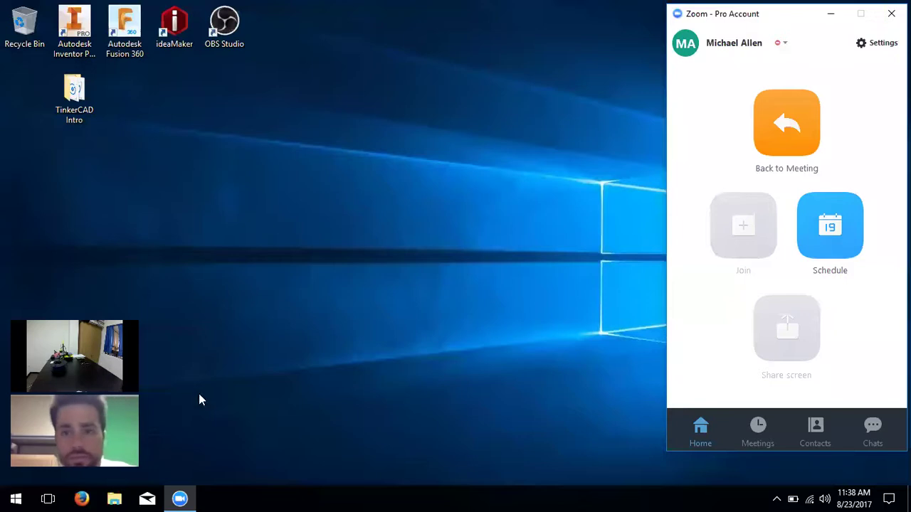